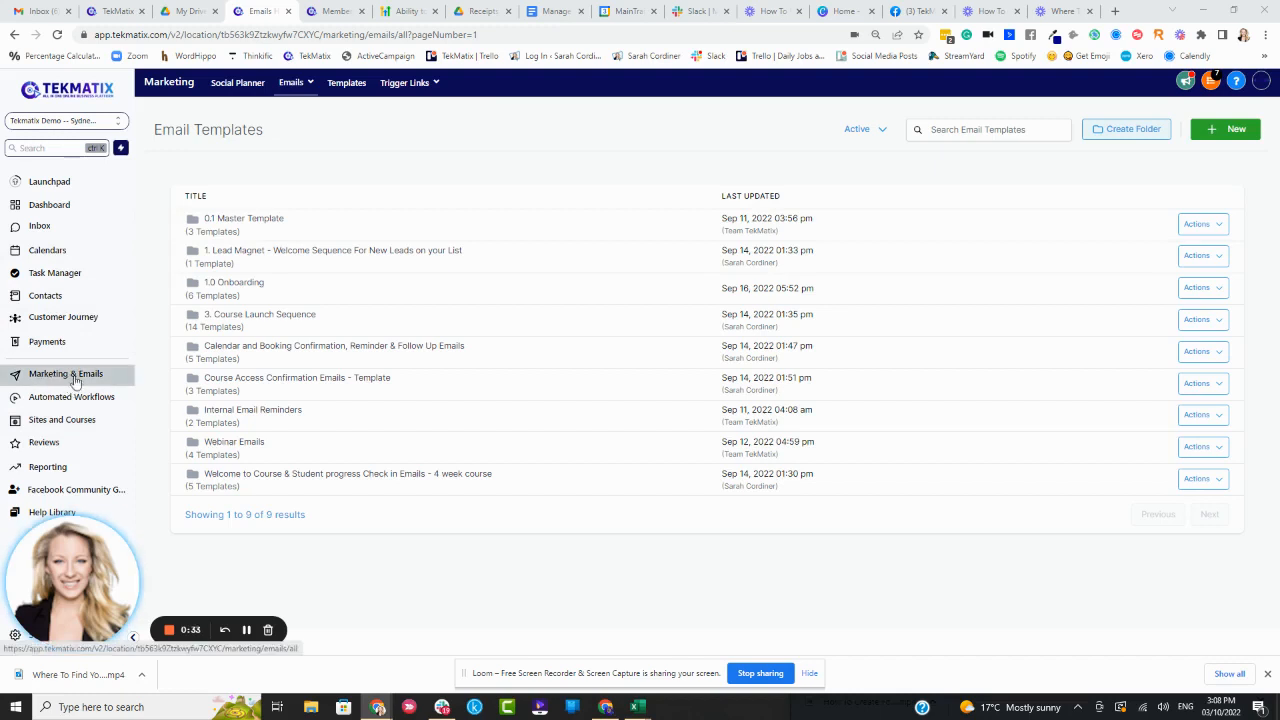
# Open the 'Master Email Template - Your Standard Emails' template inside the 0.1 Master Template folder
pyautogui.moveTo(289, 85)
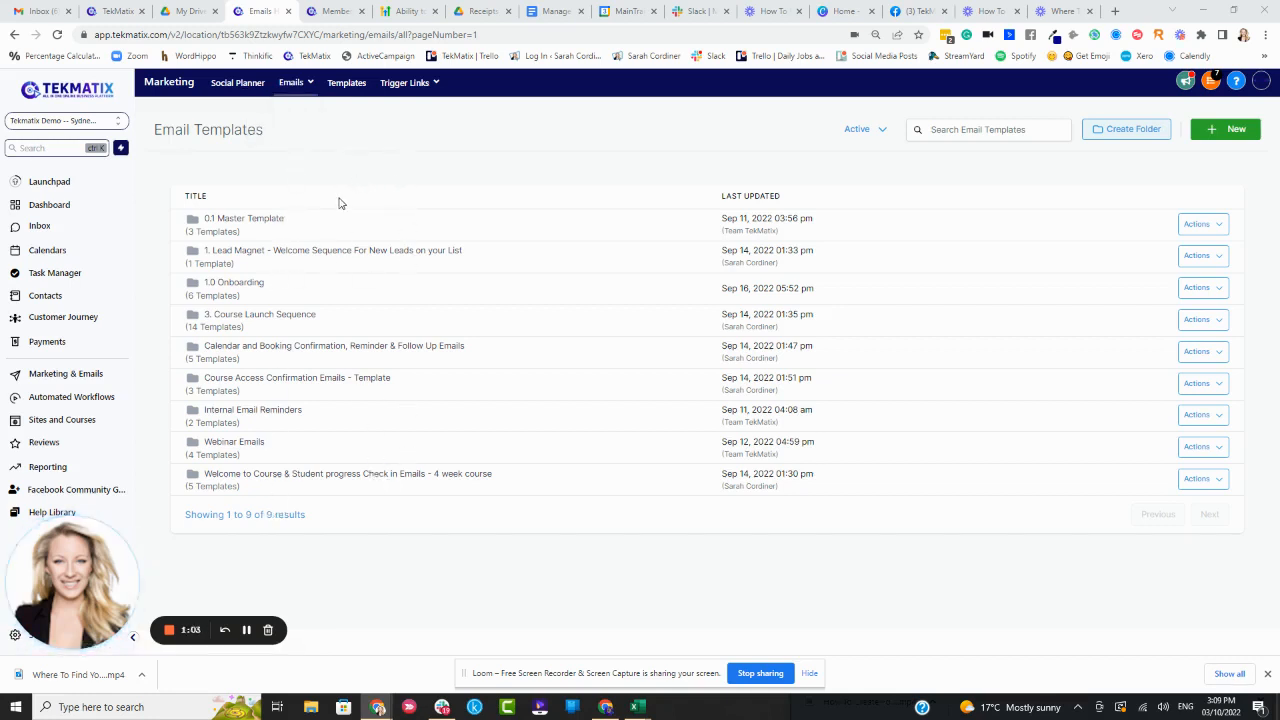
pyautogui.click(251, 221)
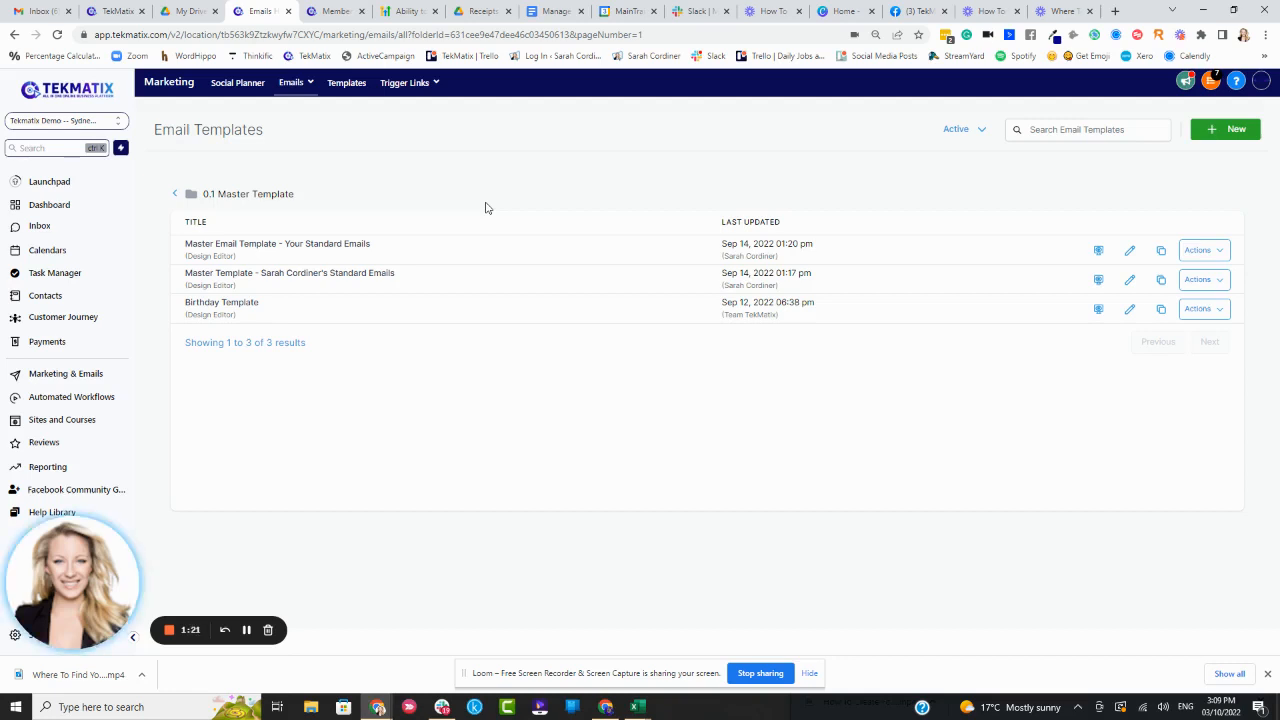
pyautogui.click(345, 254)
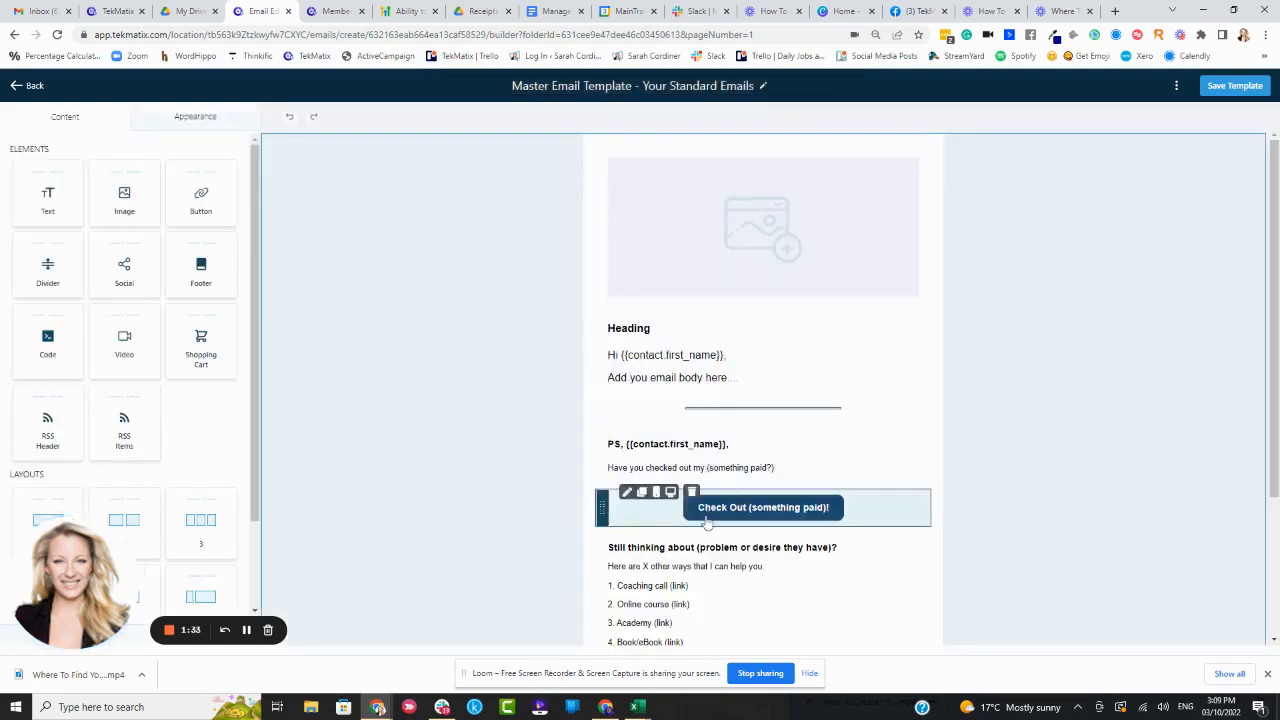
# Review the template's sections and the header image block's settings
pyautogui.scroll(-2, 548, 300)
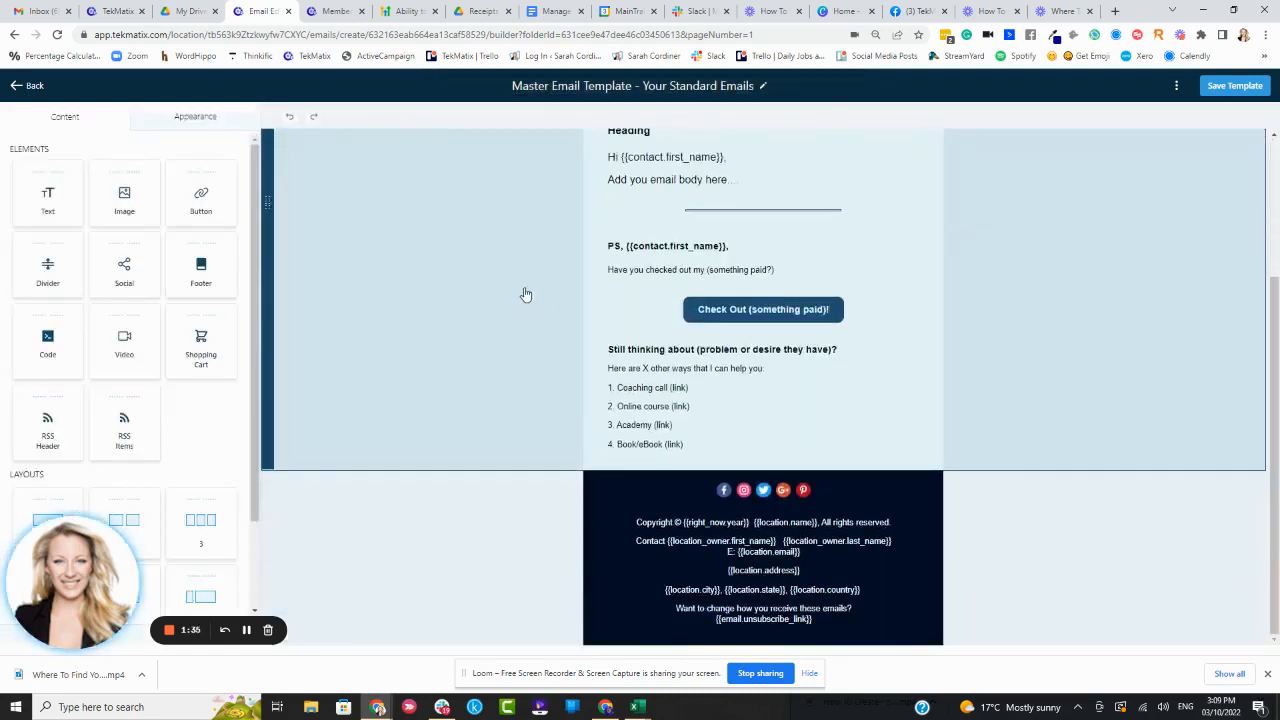
pyautogui.scroll(2, 523, 291)
pyautogui.scroll(-2, 526, 294)
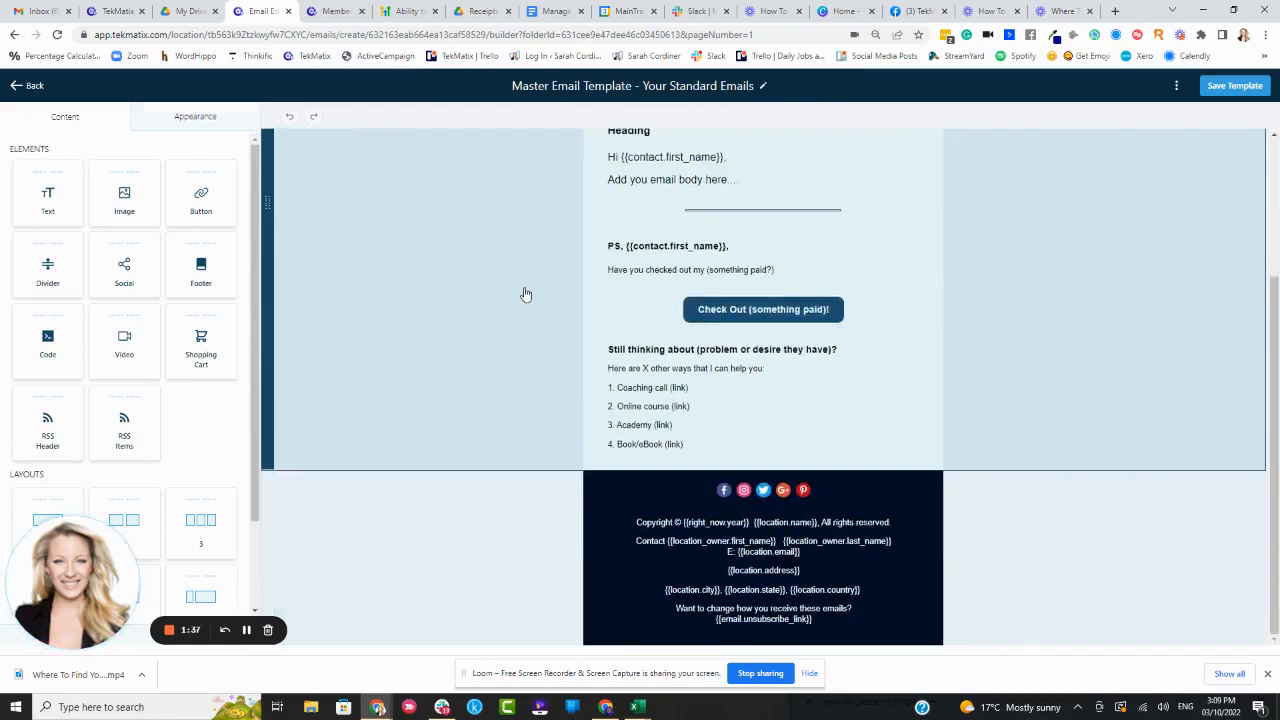
pyautogui.scroll(2, 526, 294)
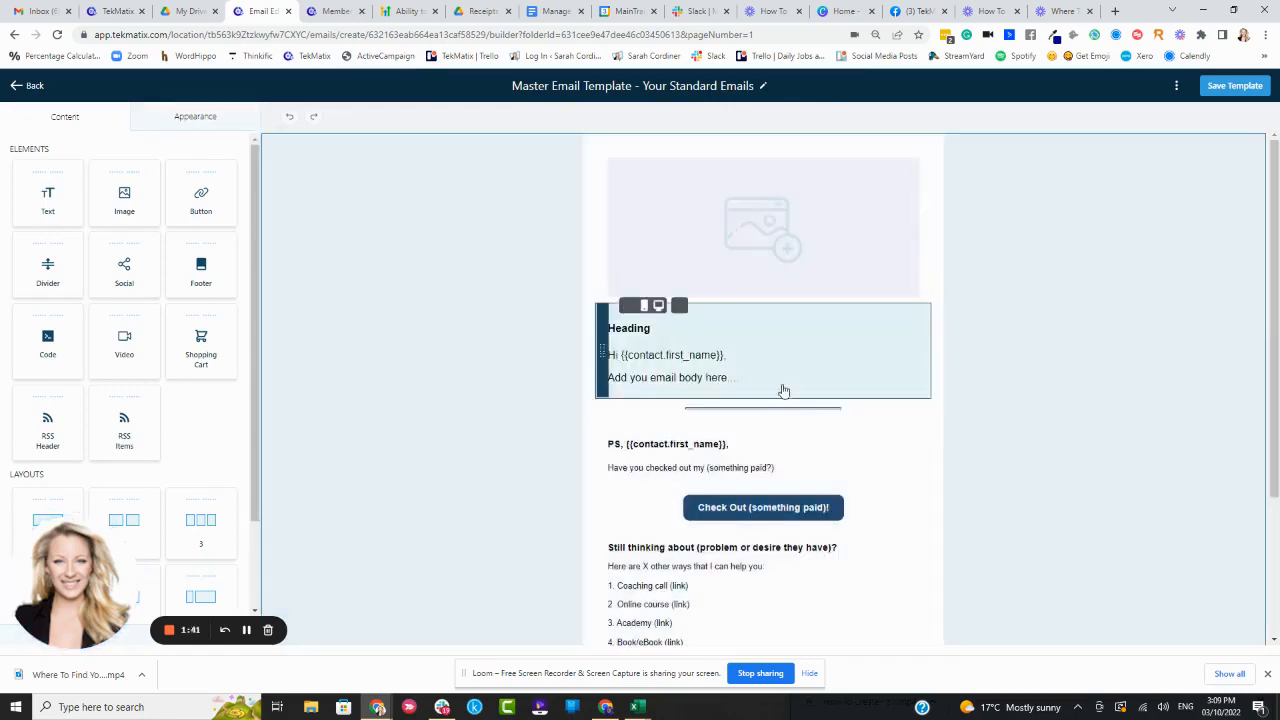
pyautogui.scroll(-1, 829, 580)
pyautogui.scroll(1, 829, 566)
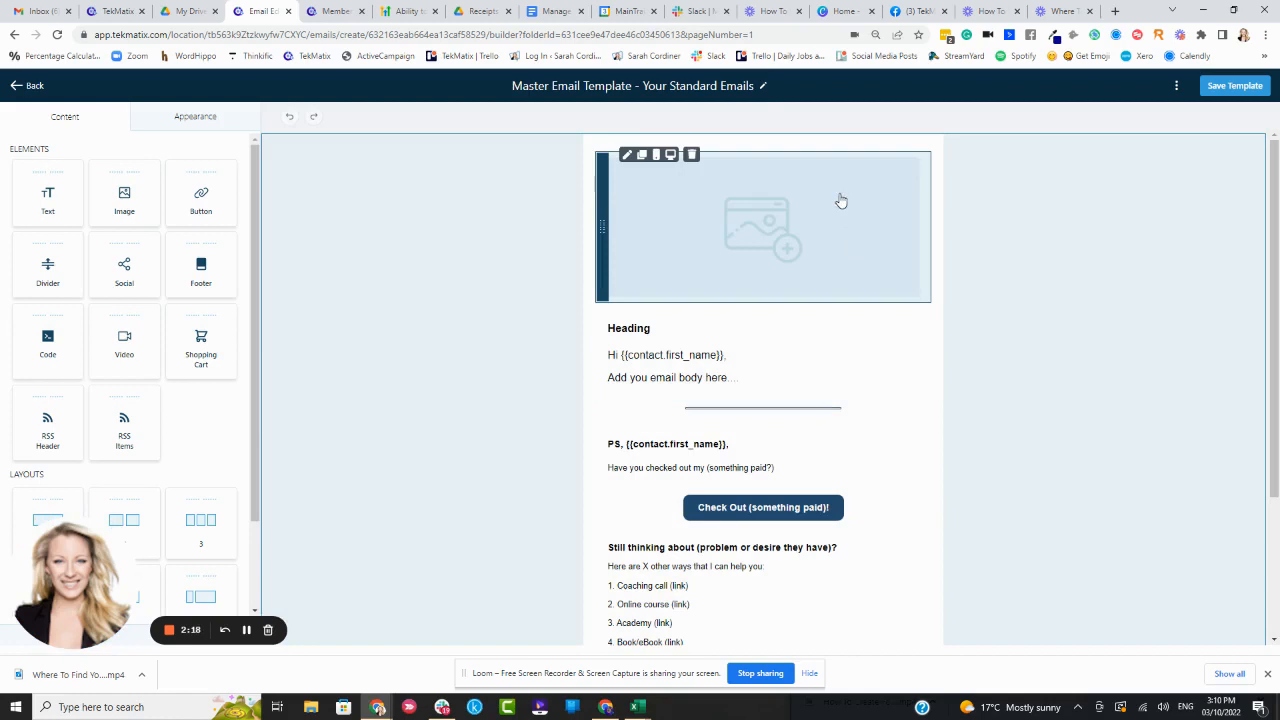
pyautogui.click(766, 238)
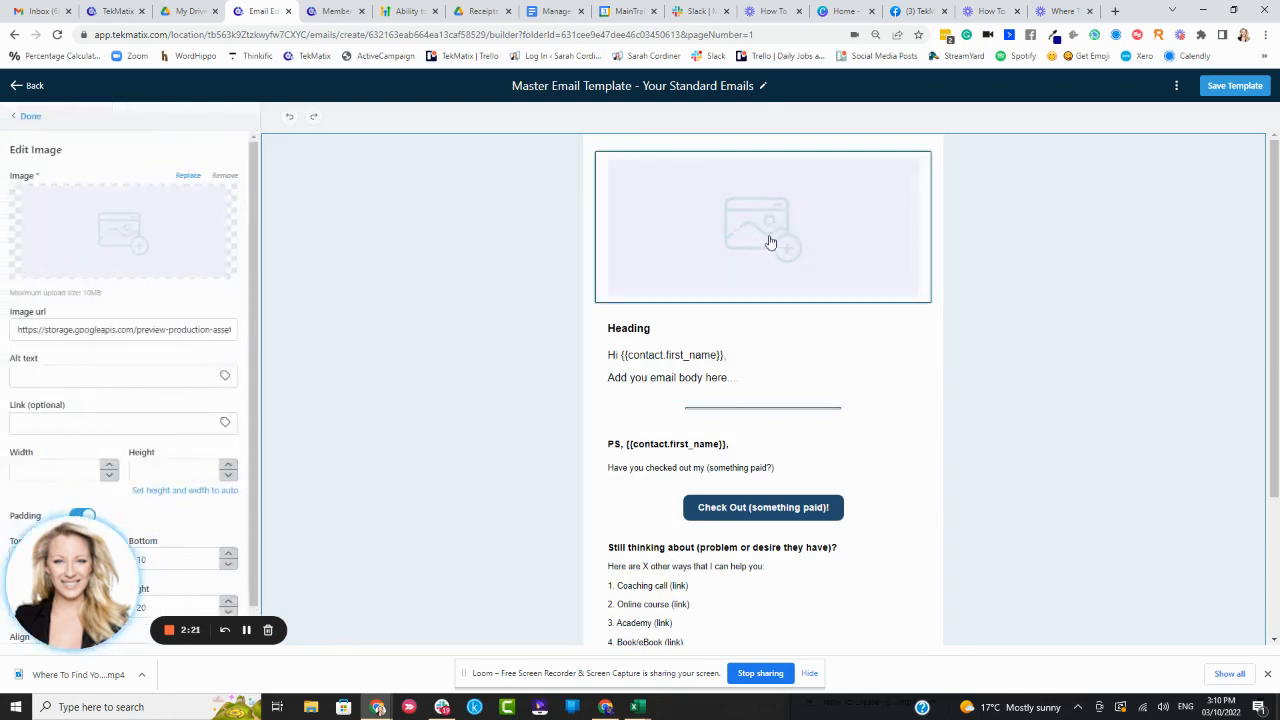
pyautogui.click(116, 328)
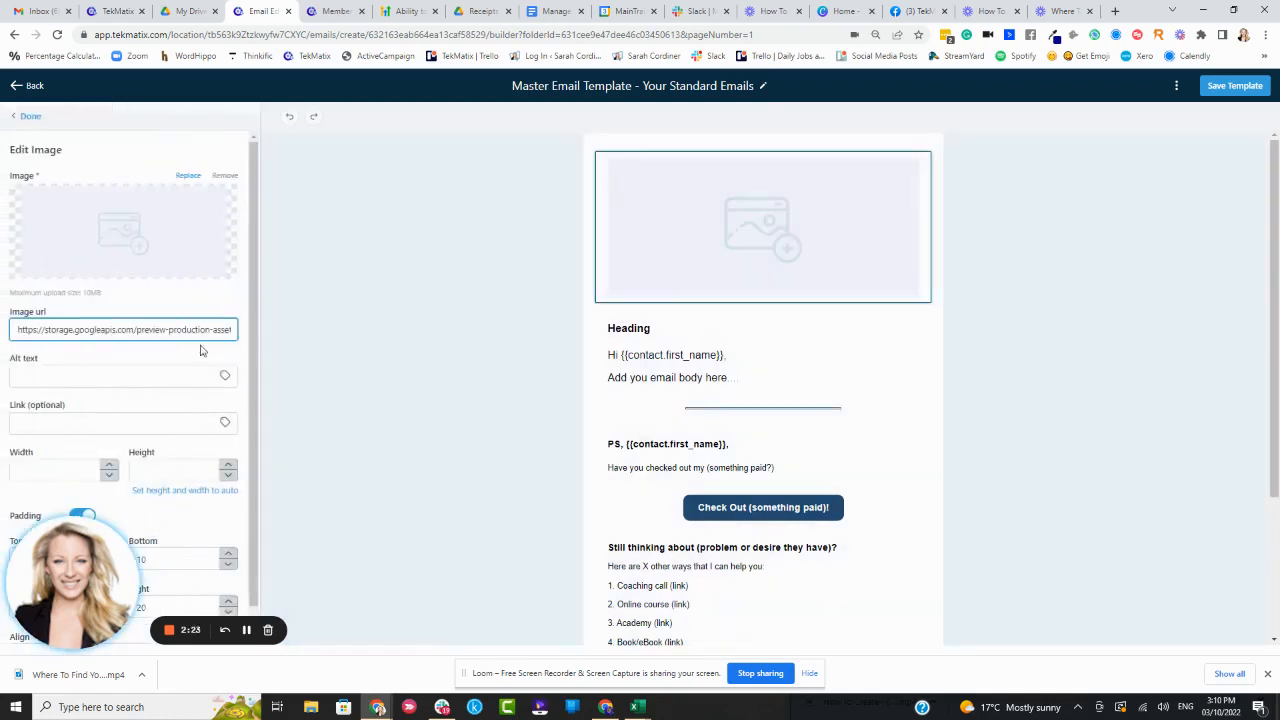
pyautogui.scroll(-1, 207, 336)
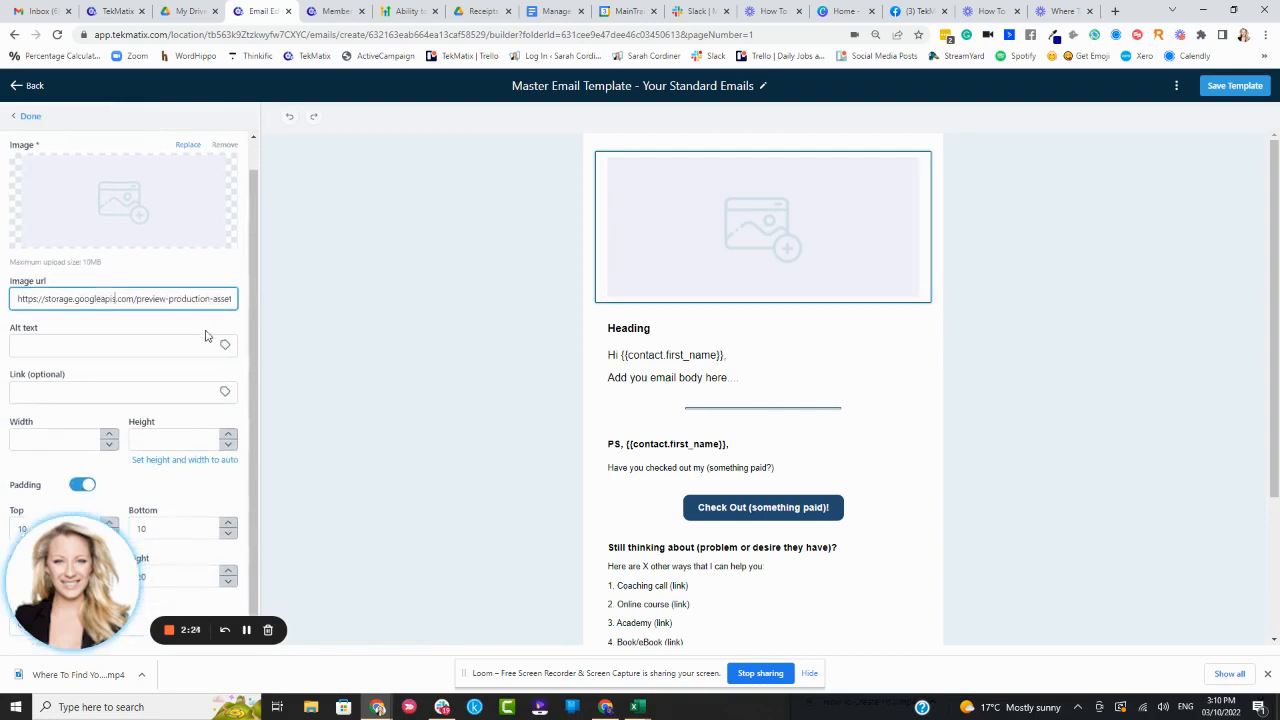
pyautogui.click(190, 271)
pyautogui.moveTo(133, 207)
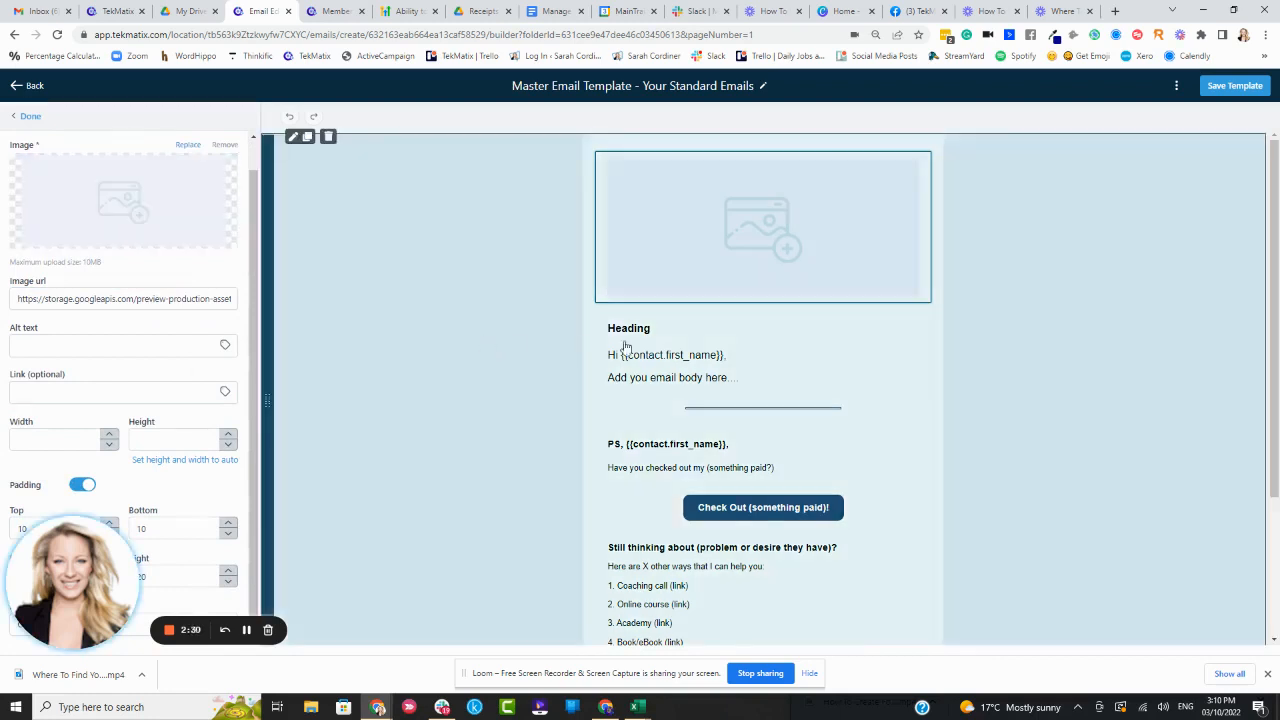
# Delete the 'Heading' line from the greeting text block
pyautogui.click(657, 332)
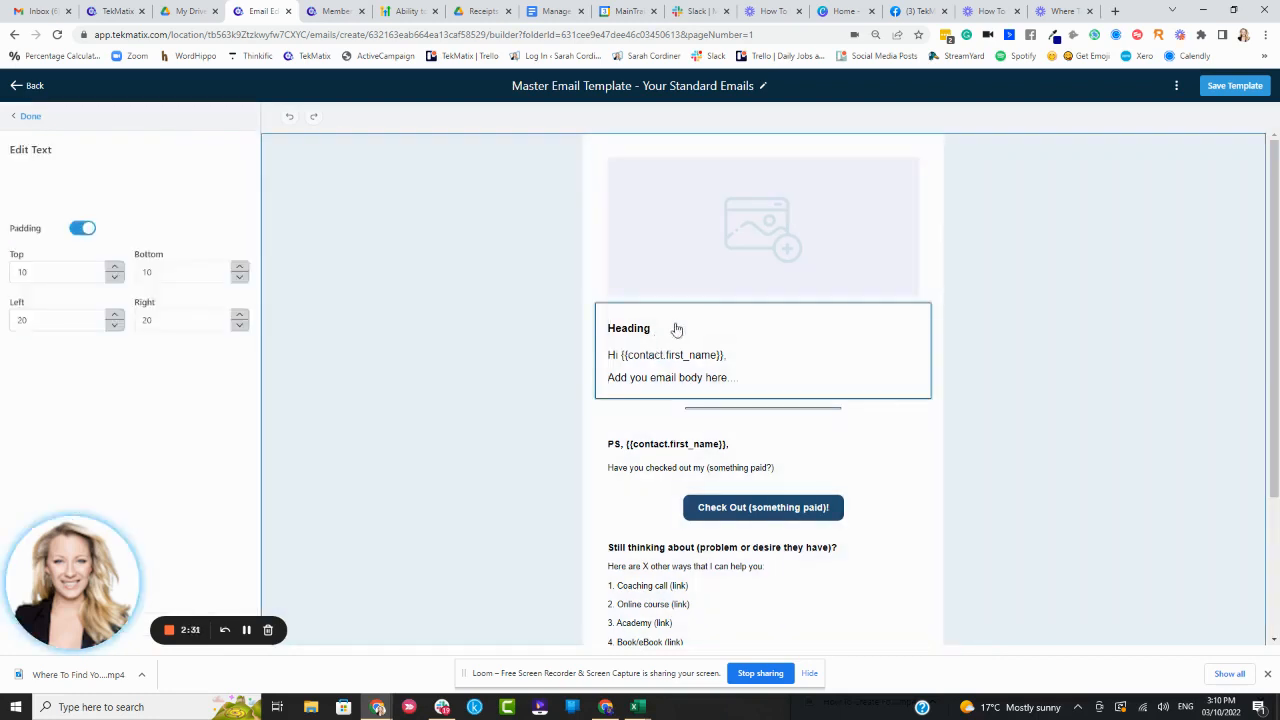
pyautogui.moveTo(63, 258); pyautogui.dragTo(12, 263)
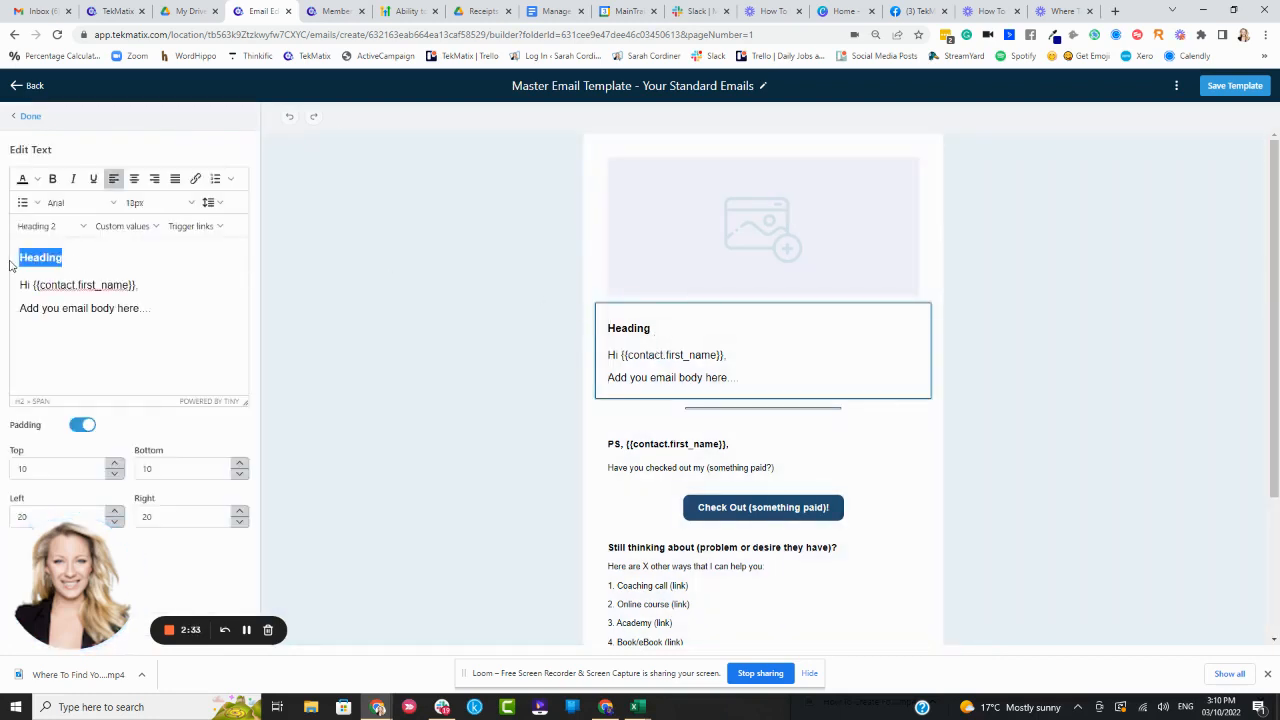
pyautogui.press('BackSpace')
pyautogui.press('BackSpace')
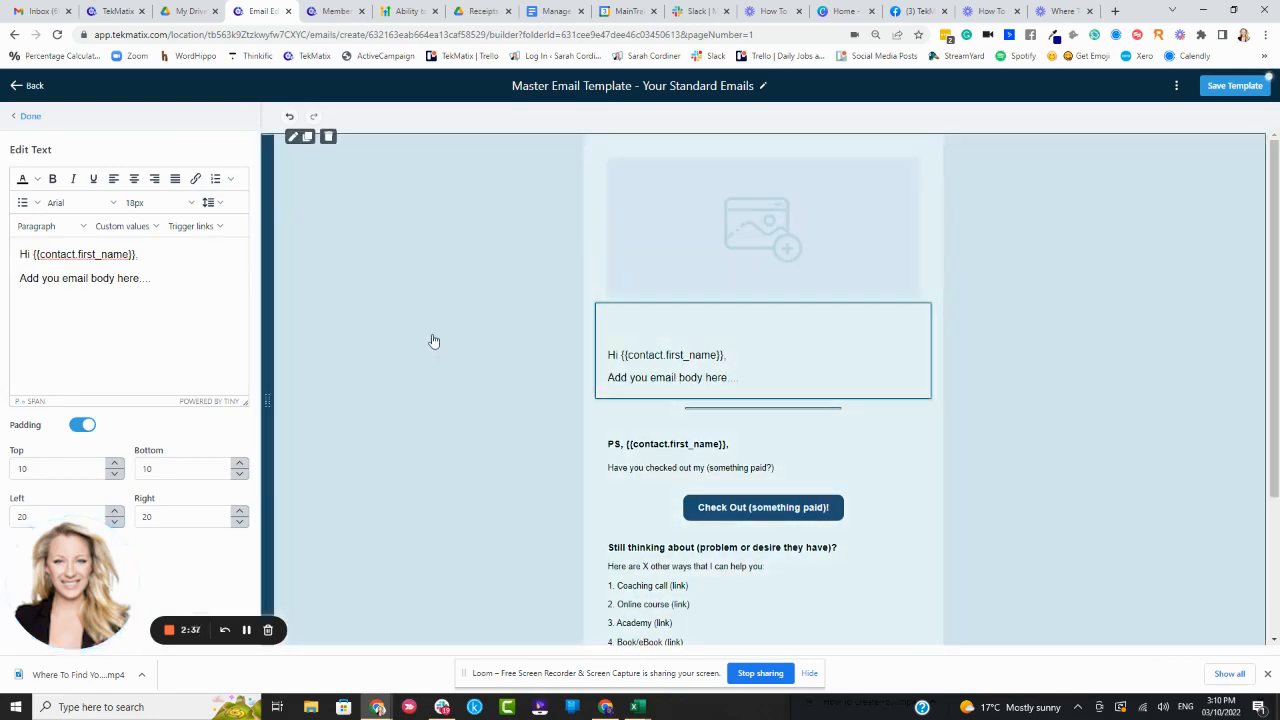
# Add a new line reading 'Enter your text here' below the email body text in the greeting block
pyautogui.click(675, 352)
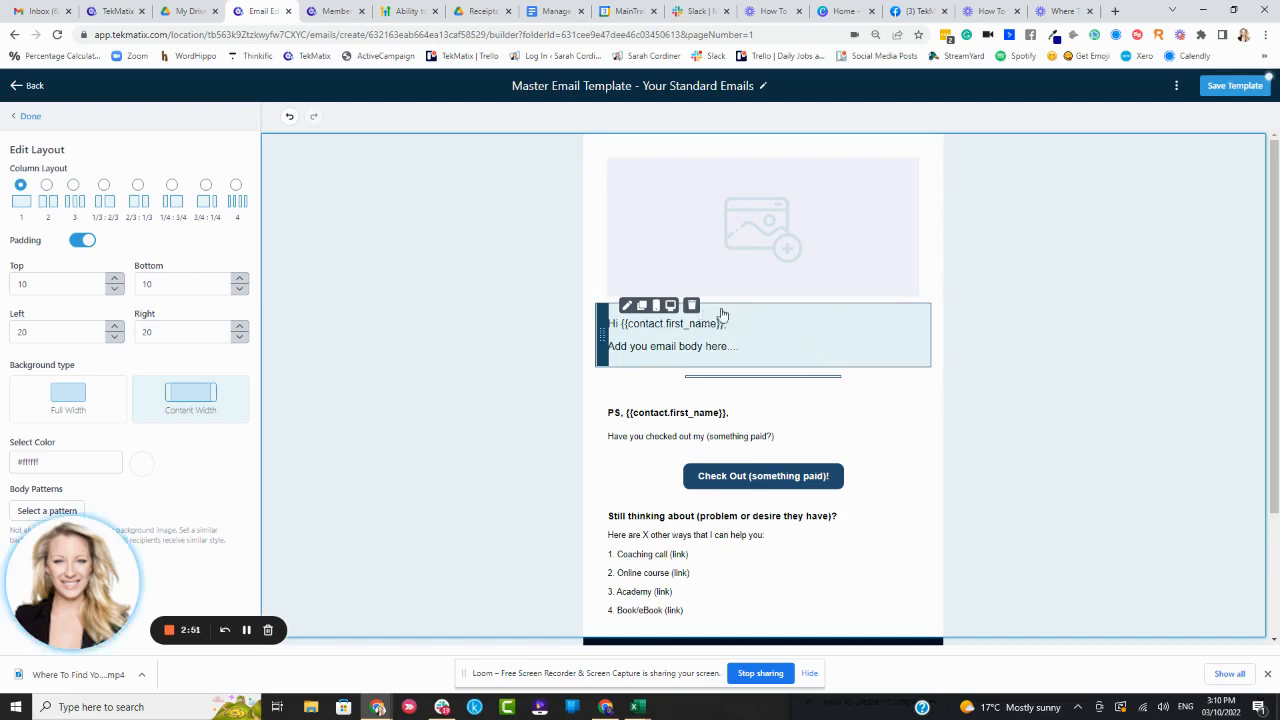
pyautogui.click(702, 338)
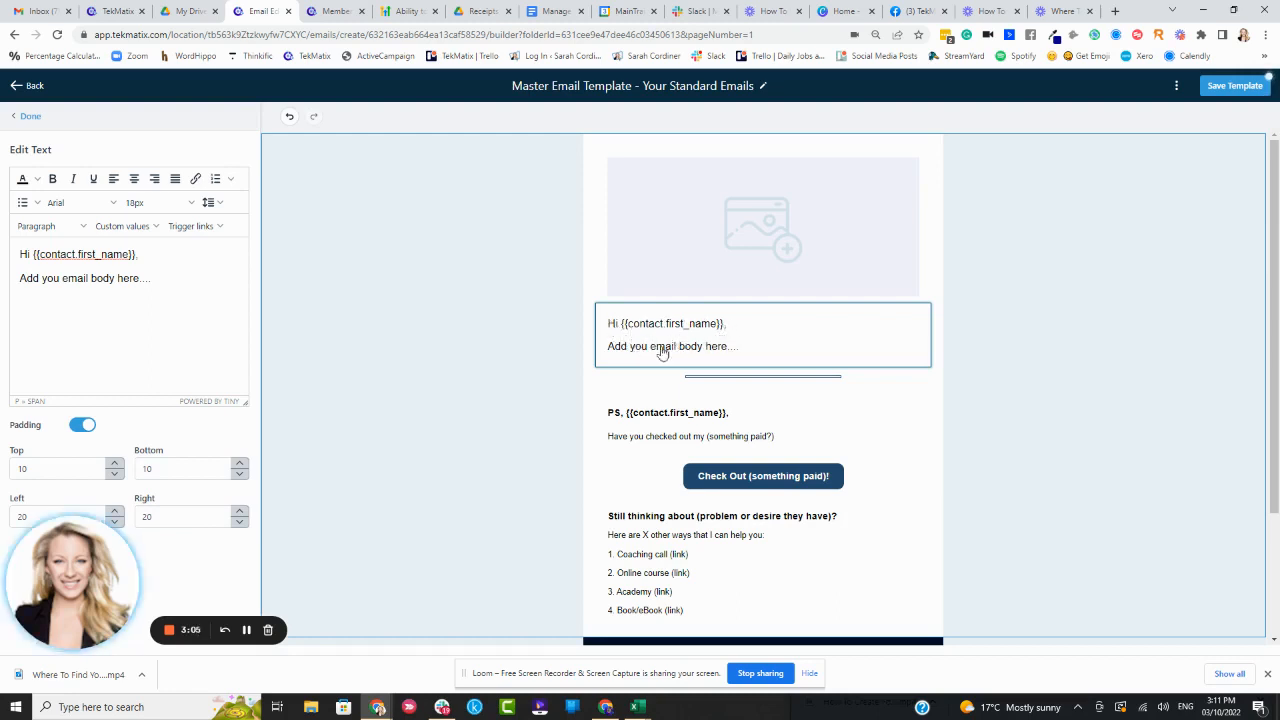
pyautogui.click(746, 358)
pyautogui.click(743, 355)
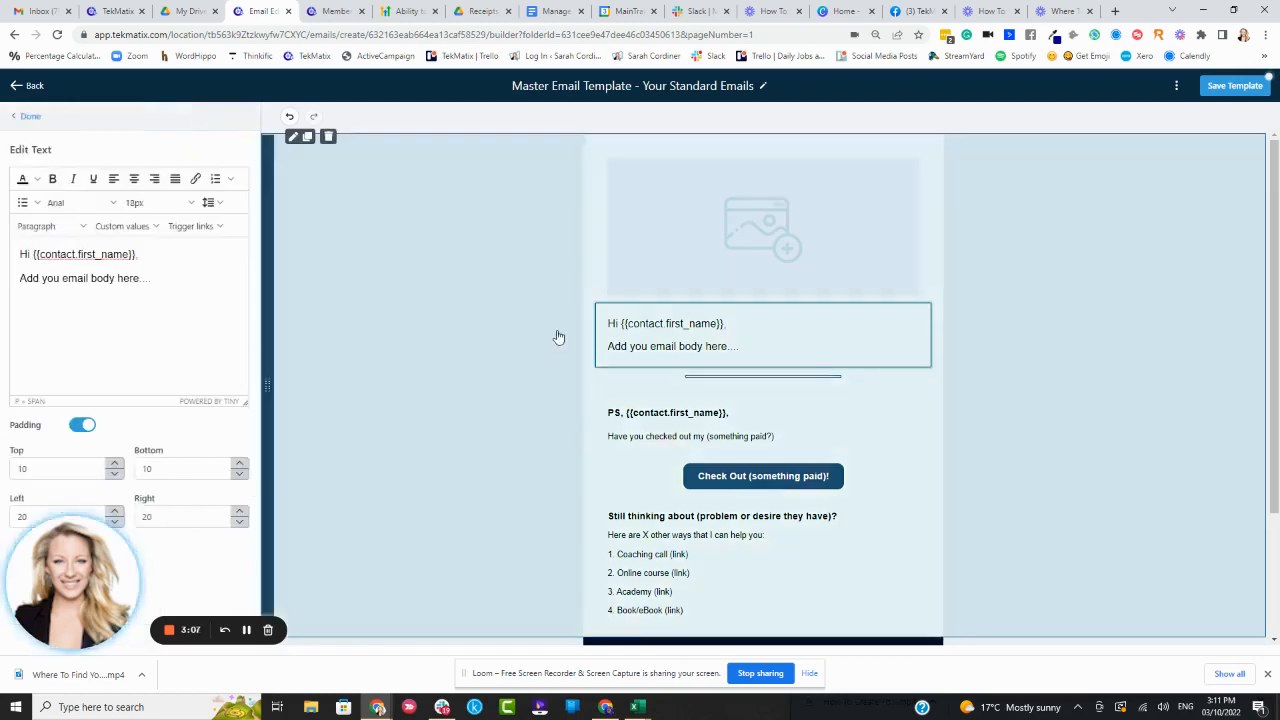
pyautogui.click(735, 346)
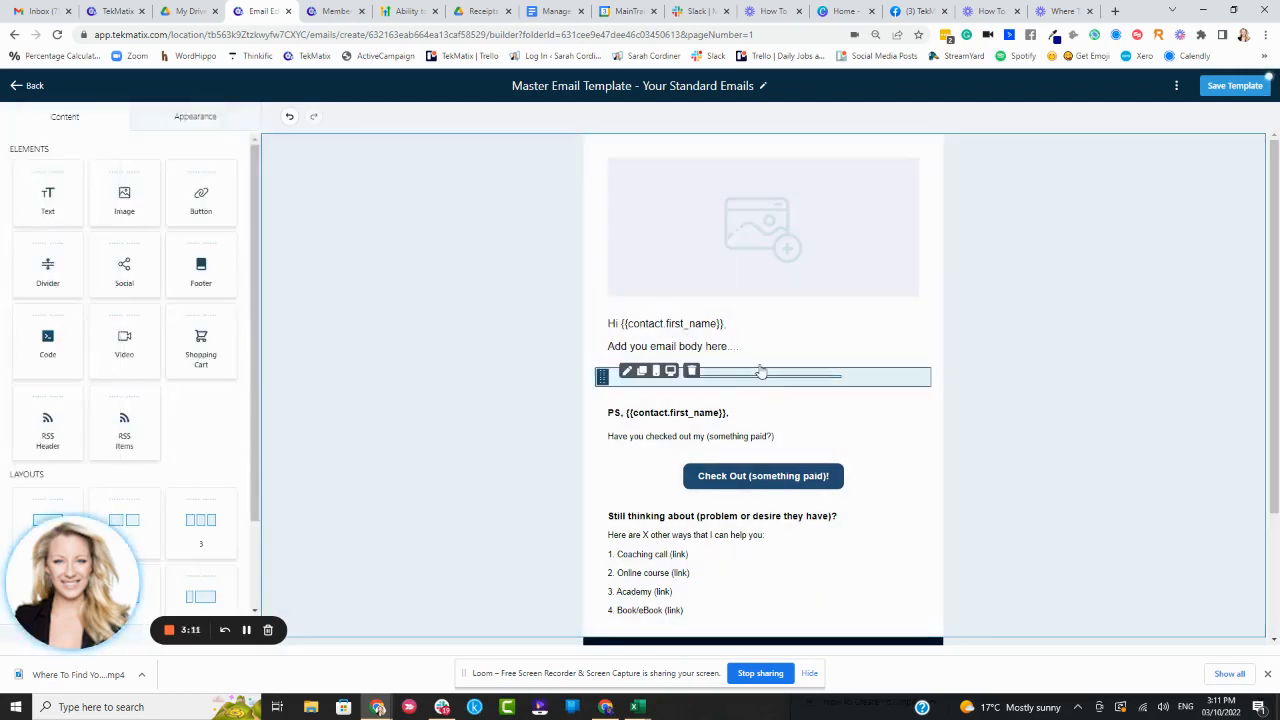
pyautogui.click(757, 354)
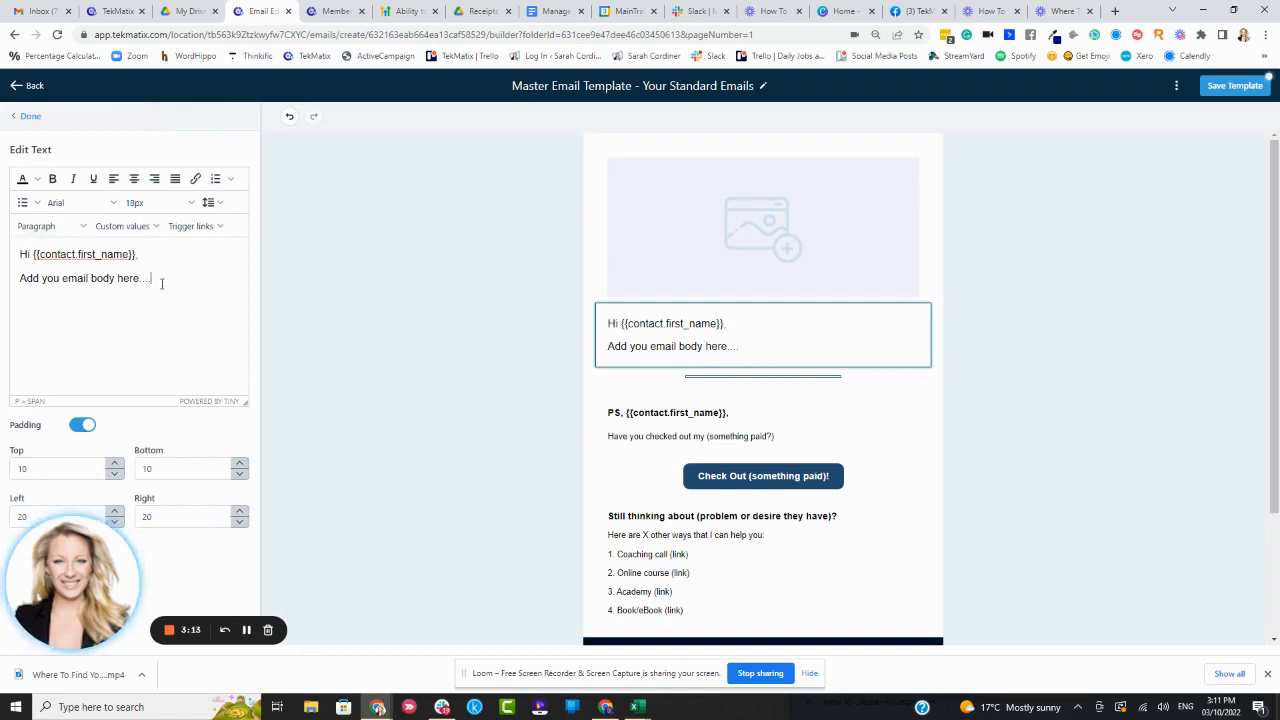
pyautogui.press('Return')
pyautogui.write('En')
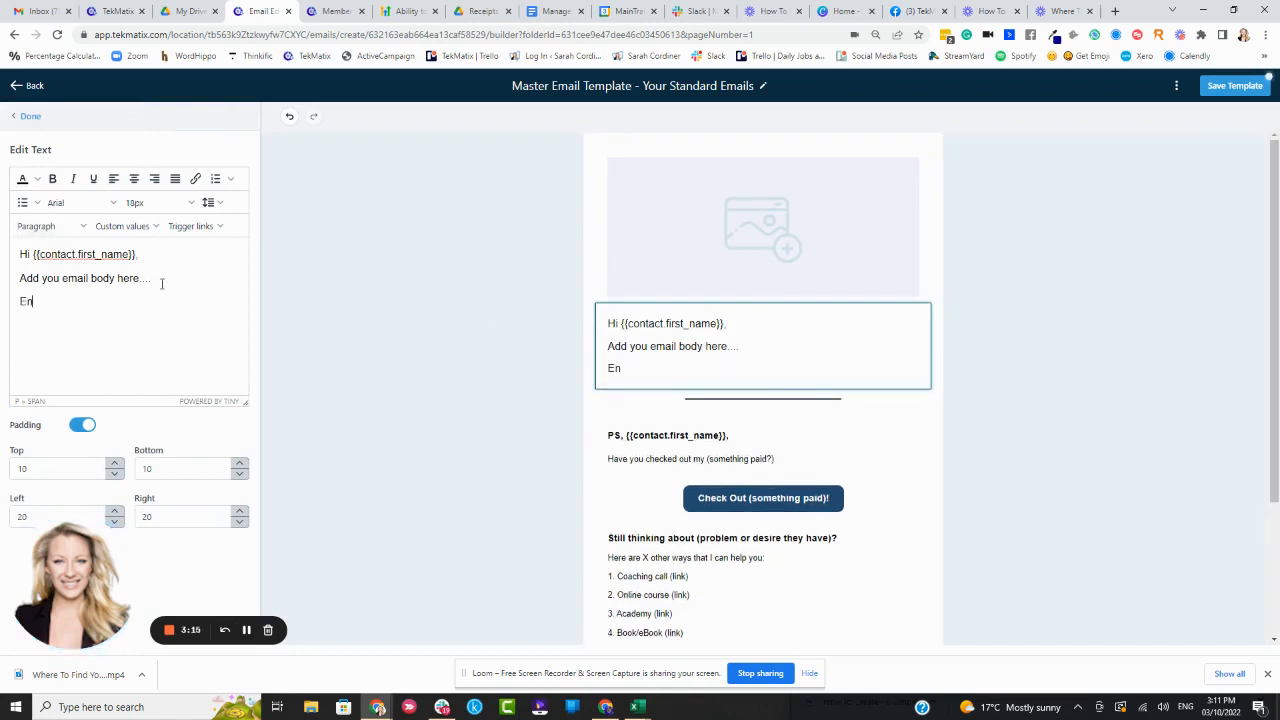
pyautogui.write('ter your text here')
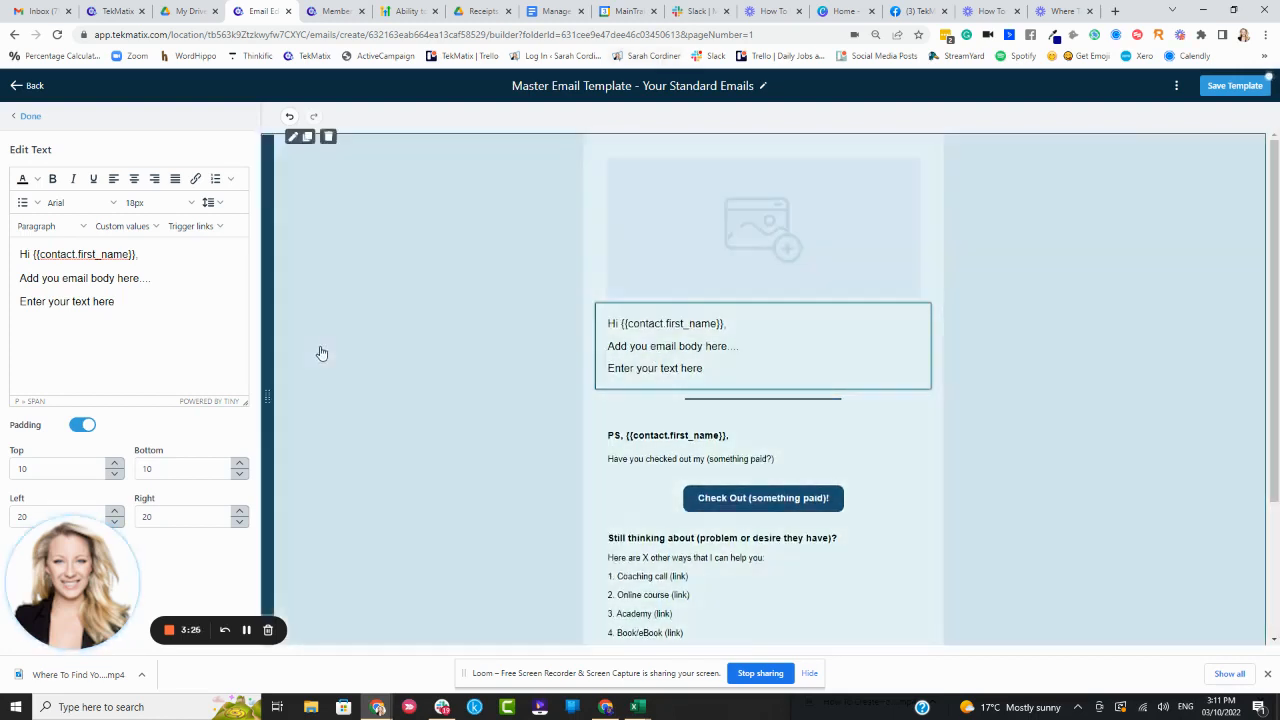
pyautogui.click(906, 397)
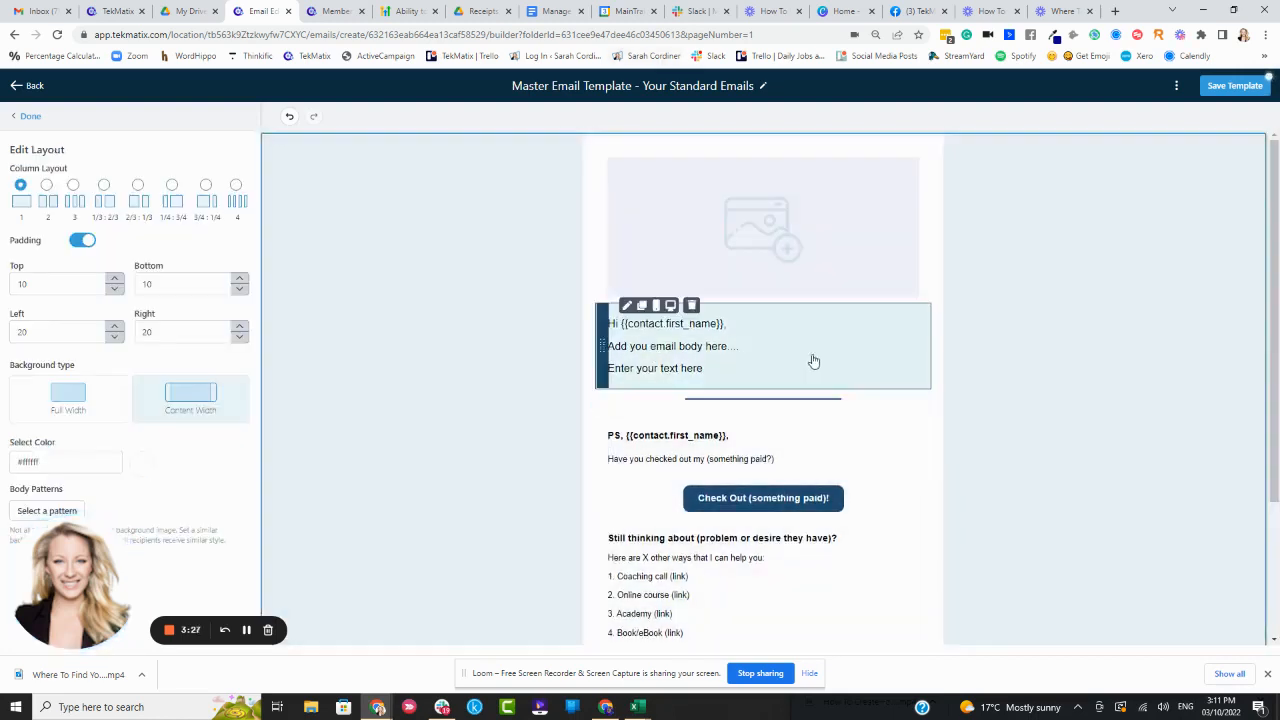
# Try to link the 'something paid?' text in the PS block to open in a new window
pyautogui.scroll(-2, 811, 360)
pyautogui.scroll(2, 796, 300)
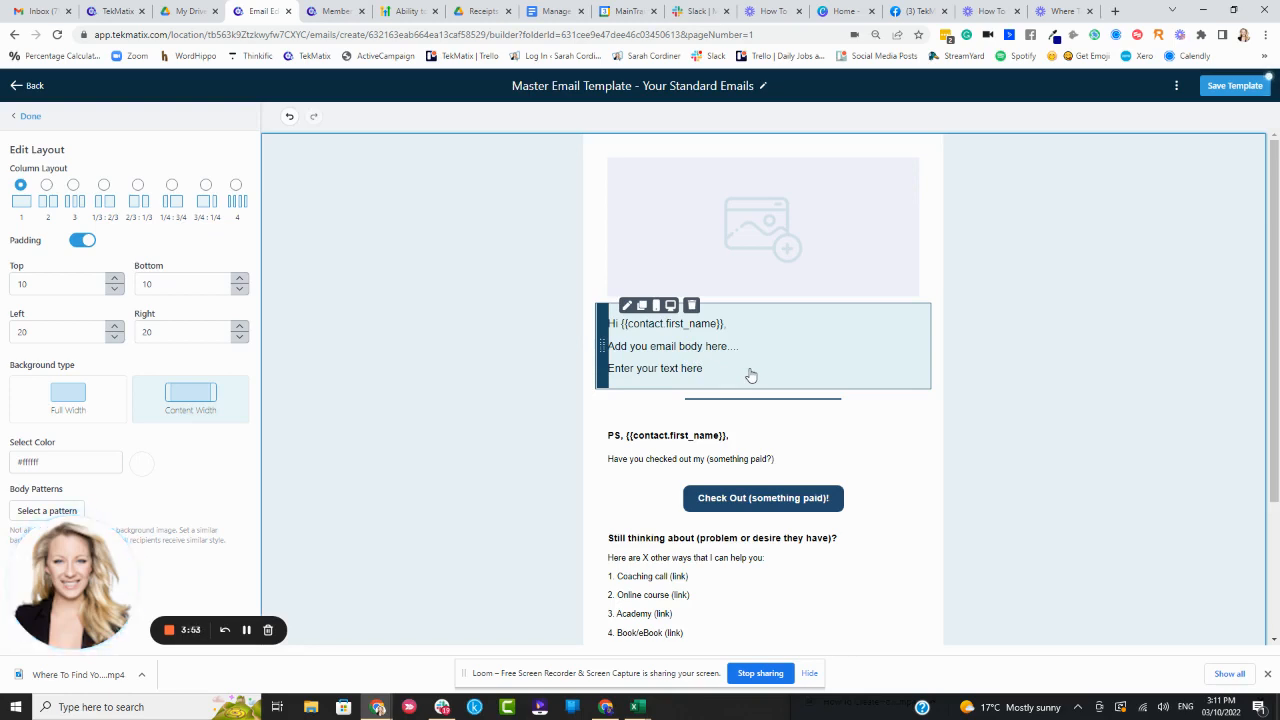
pyautogui.click(760, 461)
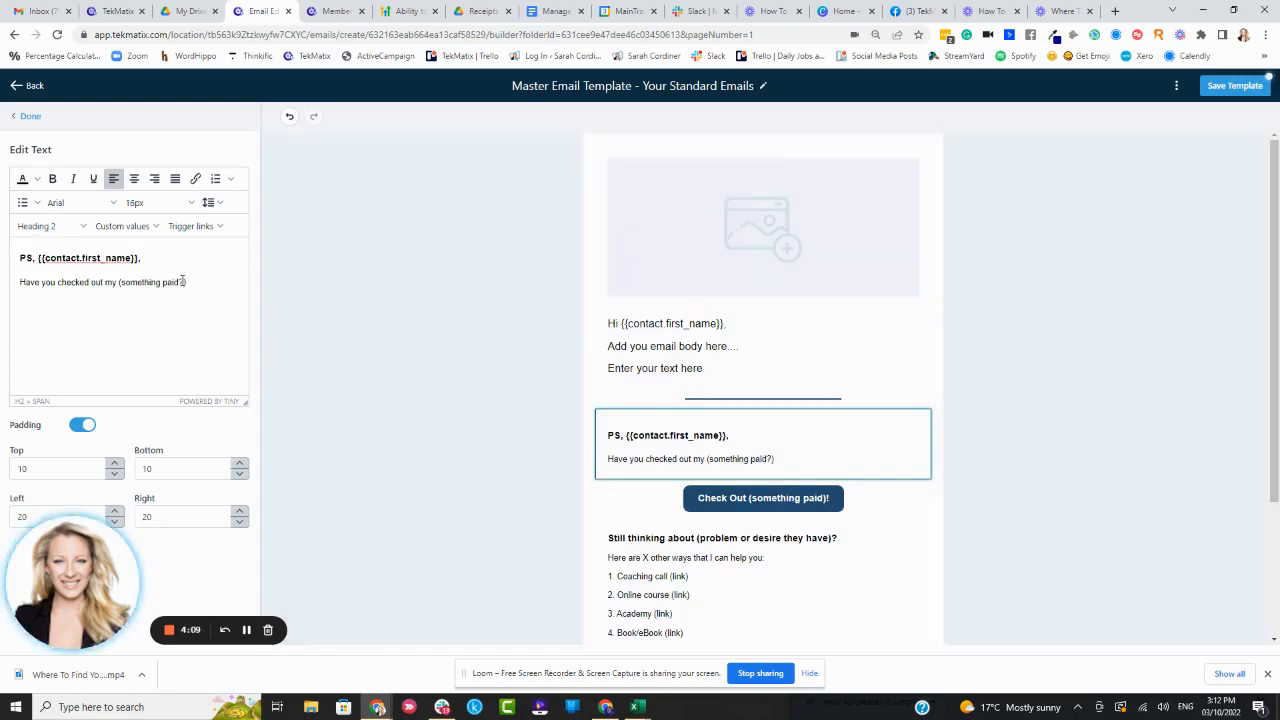
pyautogui.moveTo(183, 282); pyautogui.dragTo(124, 283)
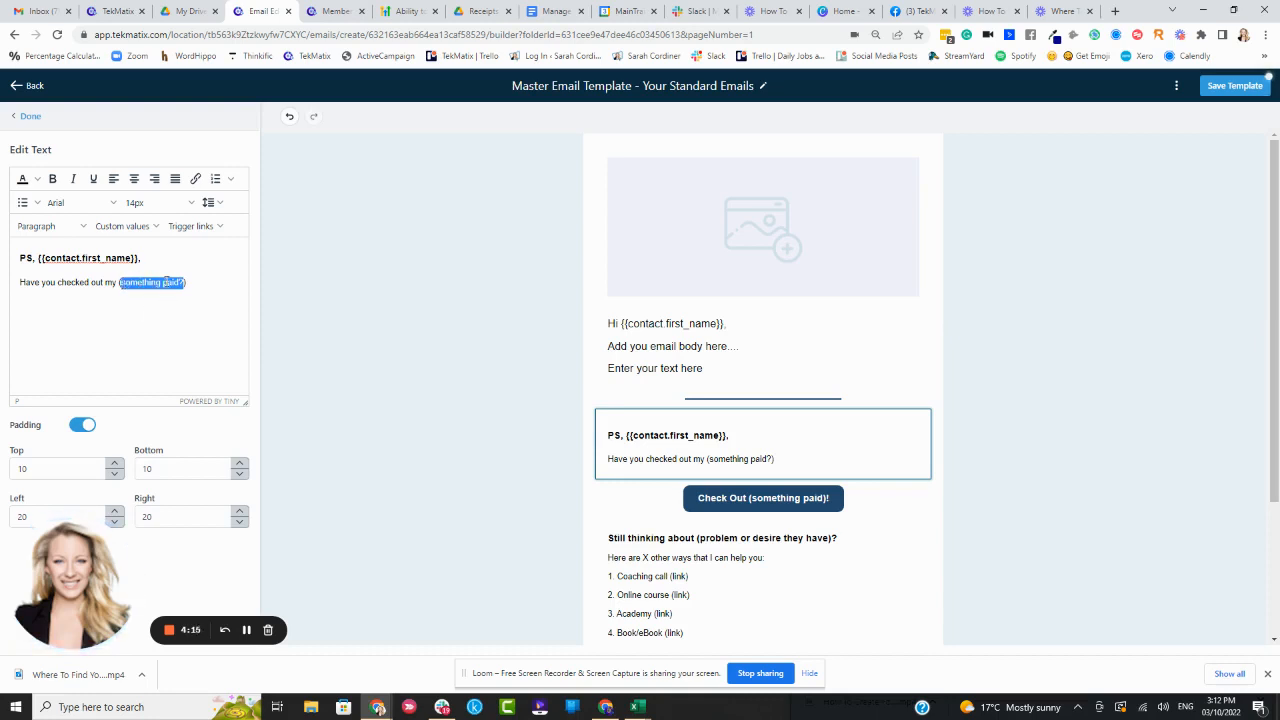
pyautogui.click(195, 180)
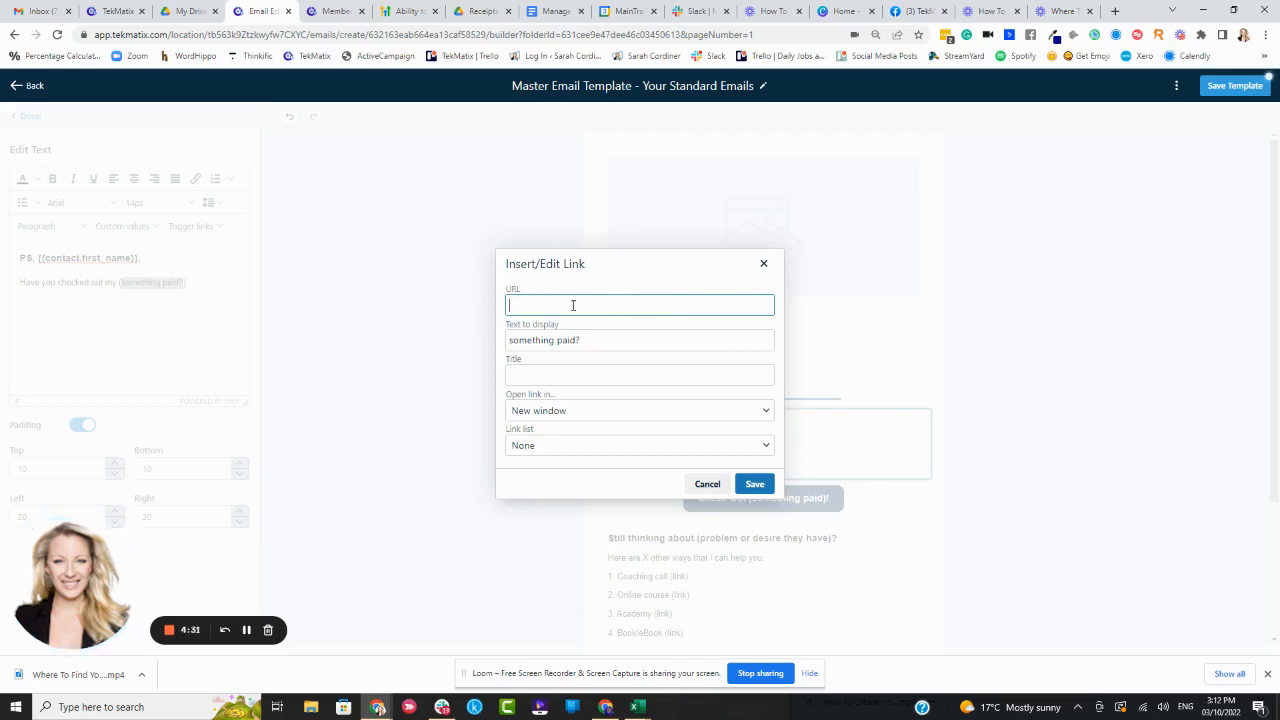
pyautogui.click(540, 412)
pyautogui.click(551, 433)
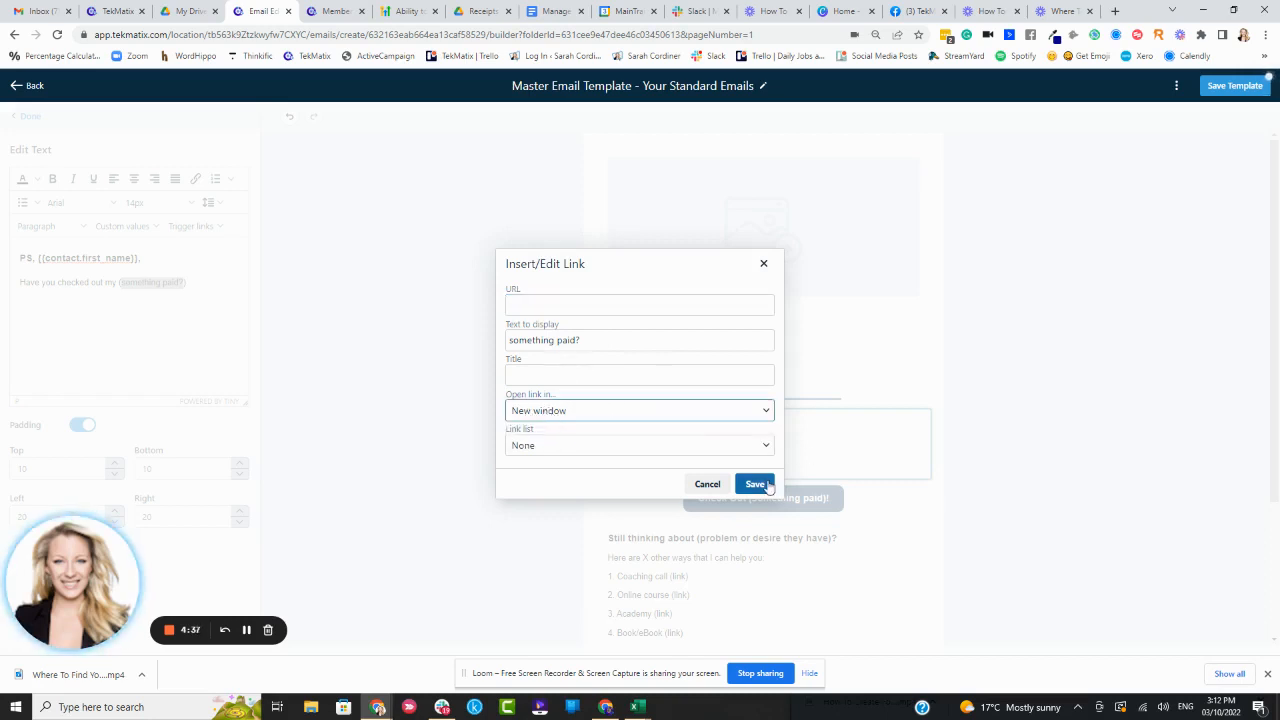
pyautogui.click(763, 265)
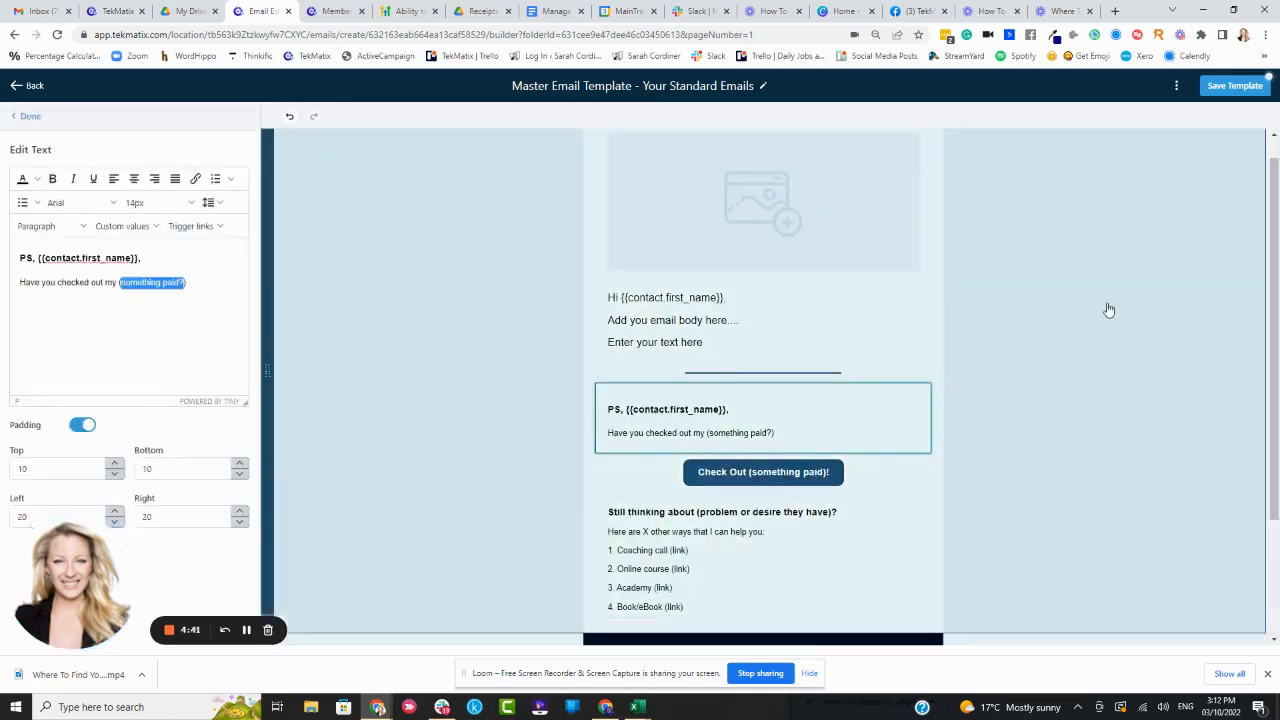
# Open the 'Check Out (something paid)!' button's settings and inspect its button text and link URL fields
pyautogui.scroll(-2, 1000, 320)
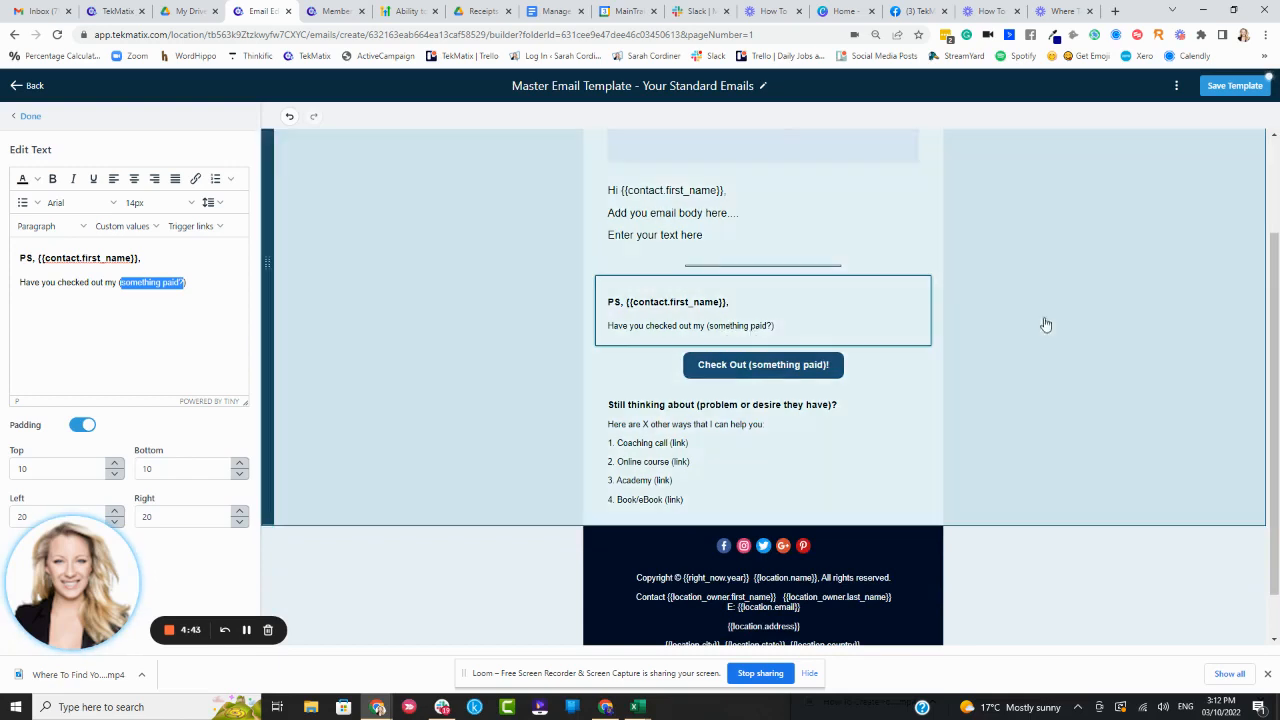
pyautogui.click(793, 364)
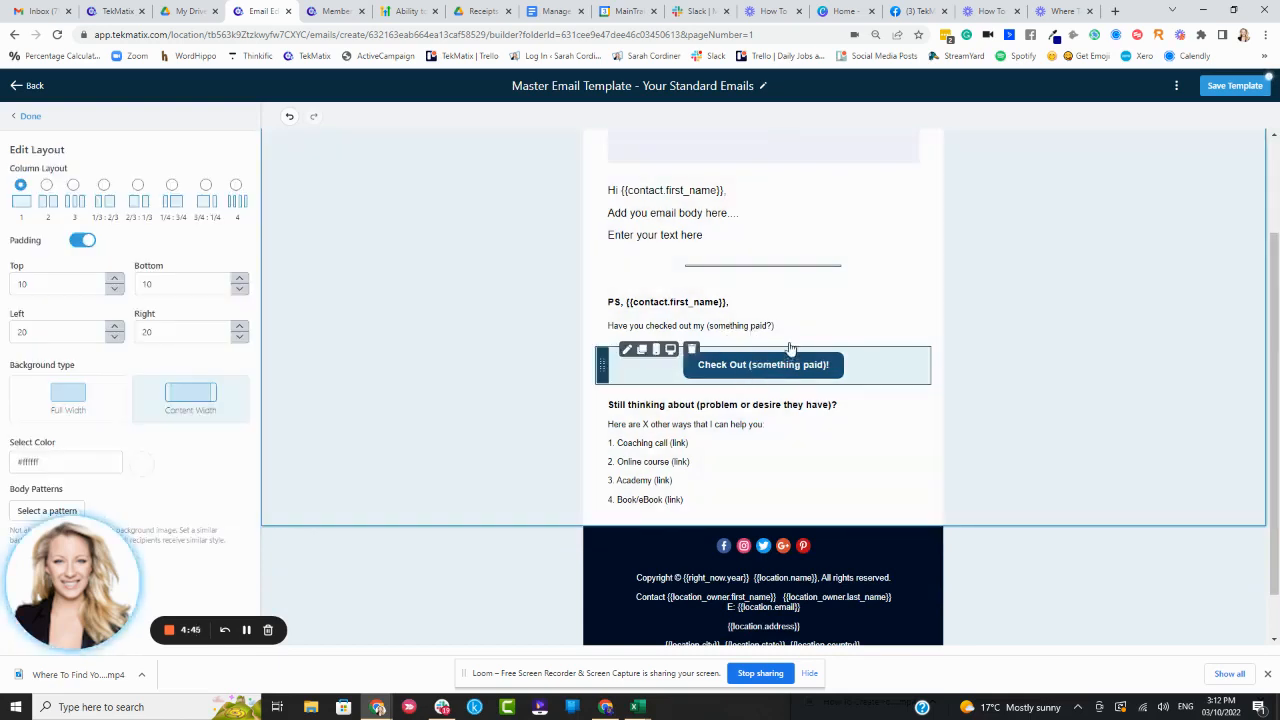
pyautogui.scroll(2, 800, 330)
pyautogui.scroll(-2, 806, 305)
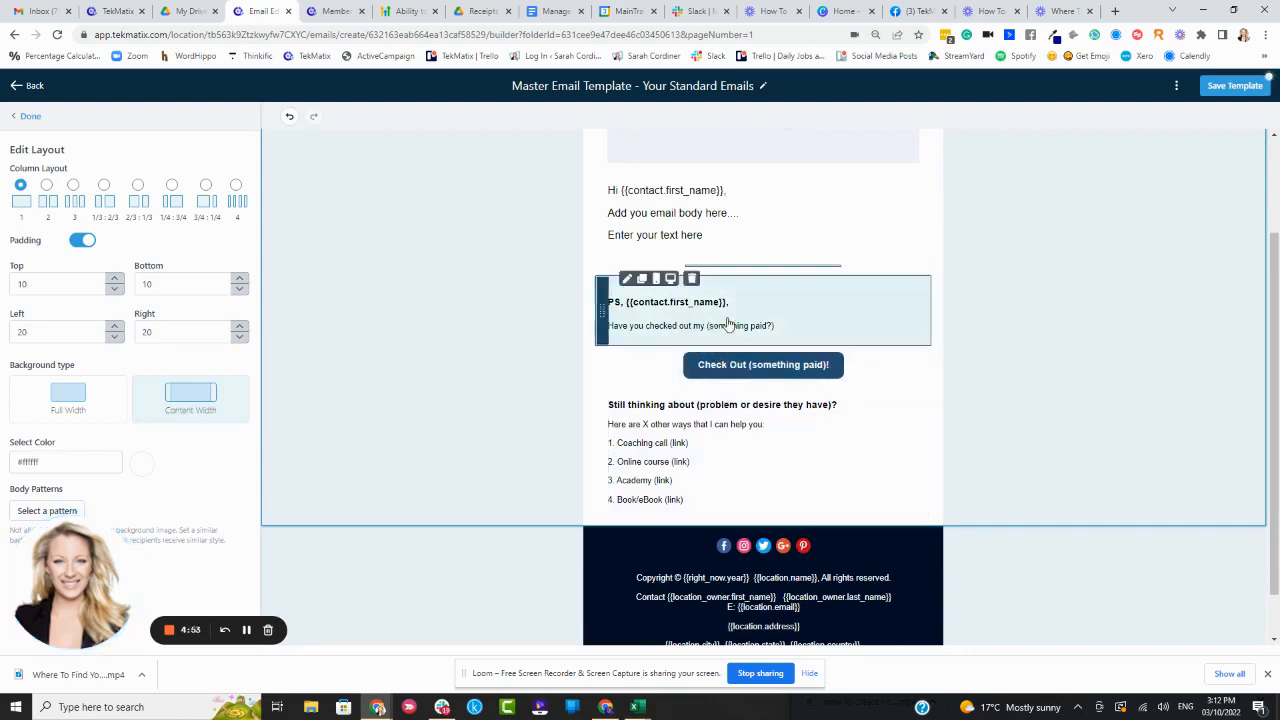
pyautogui.click(752, 372)
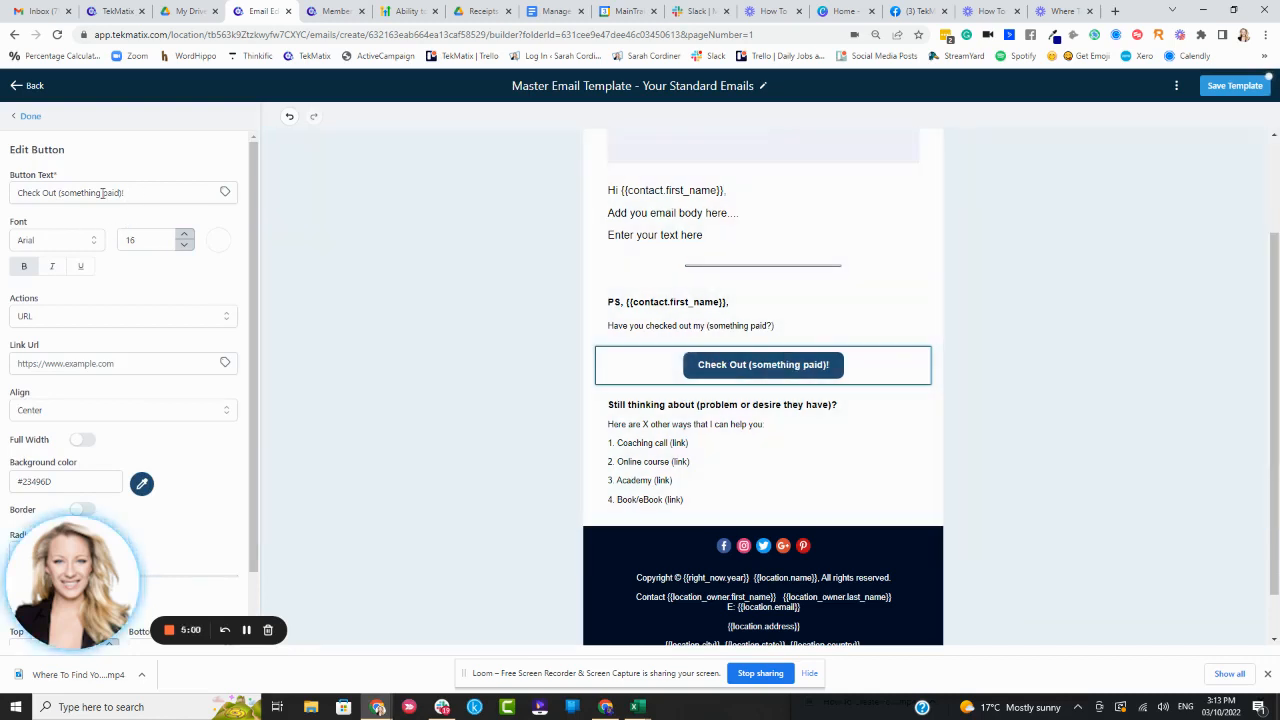
pyautogui.moveTo(124, 193); pyautogui.dragTo(5, 193)
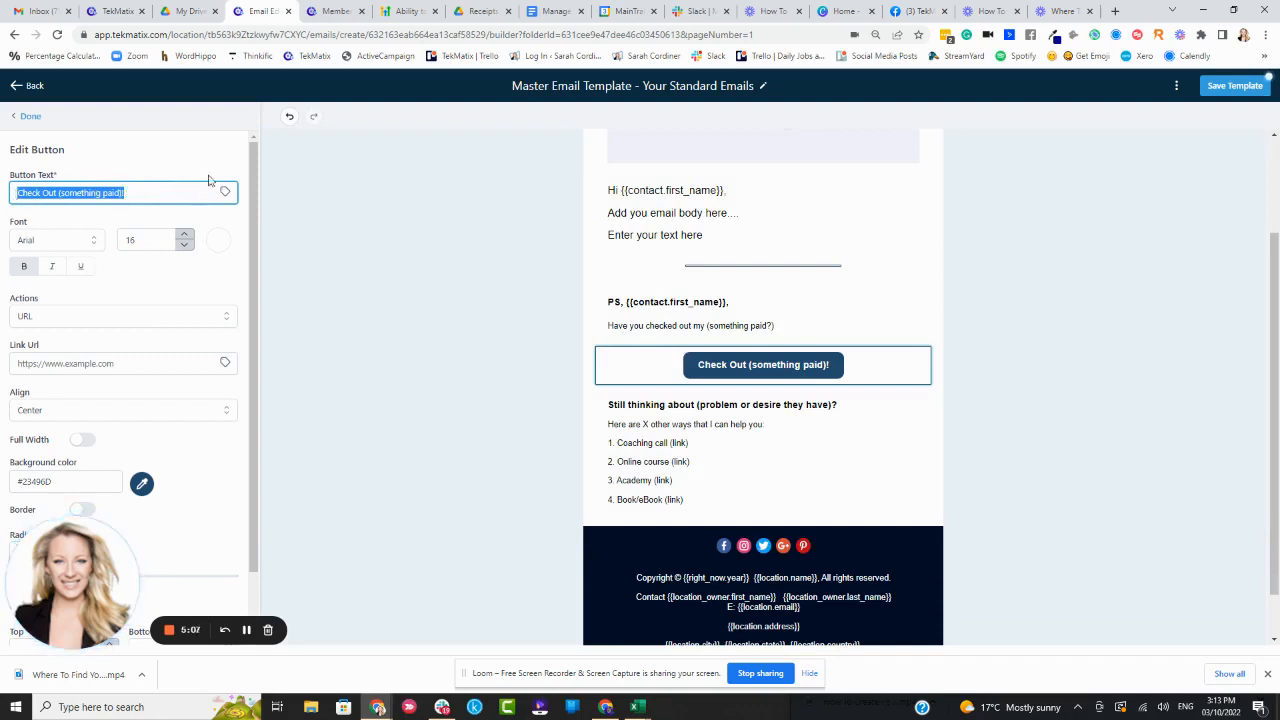
pyautogui.click(48, 364)
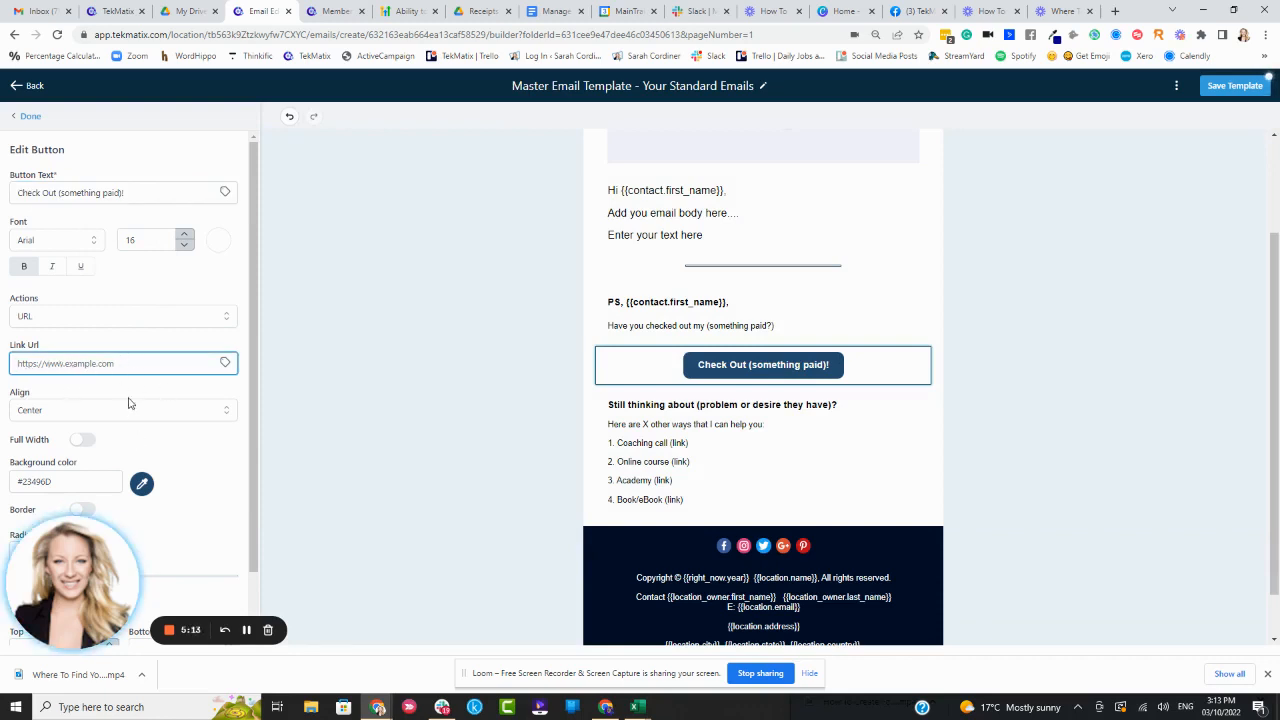
# Change the call-to-action button's background colour to #2037A1 with the advanced colour picker
pyautogui.scroll(-1, 104, 455)
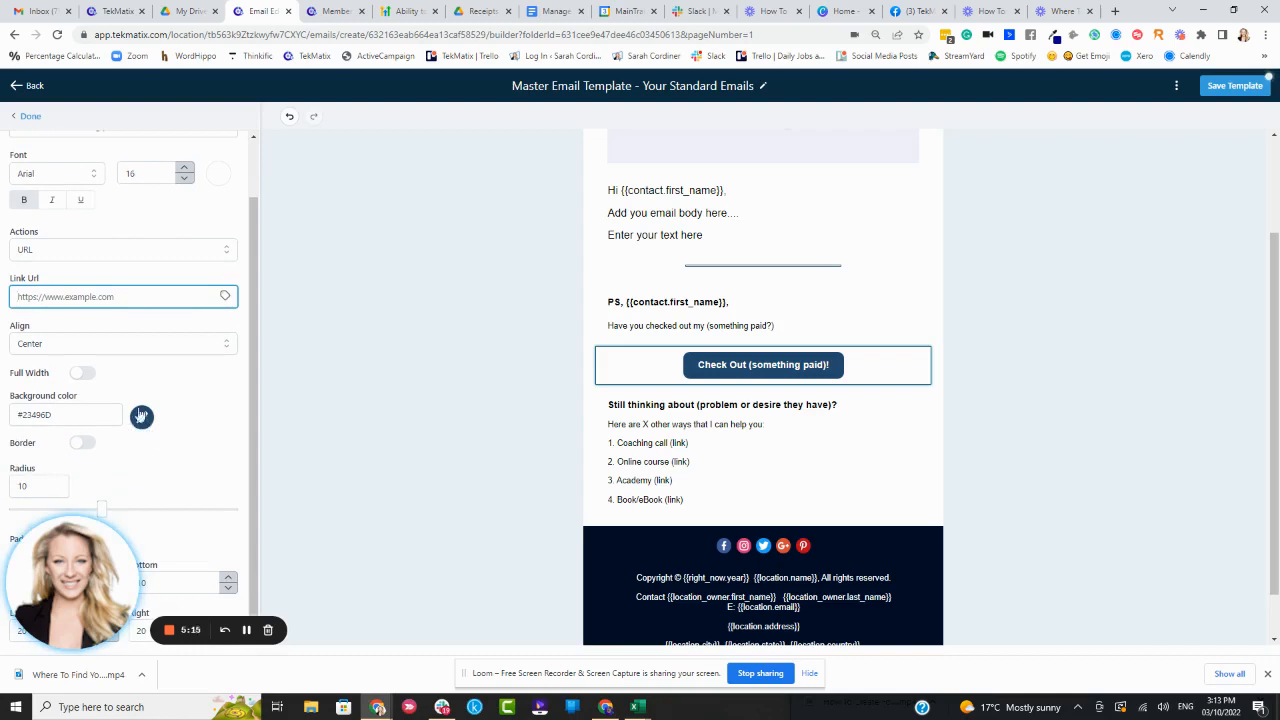
pyautogui.click(141, 418)
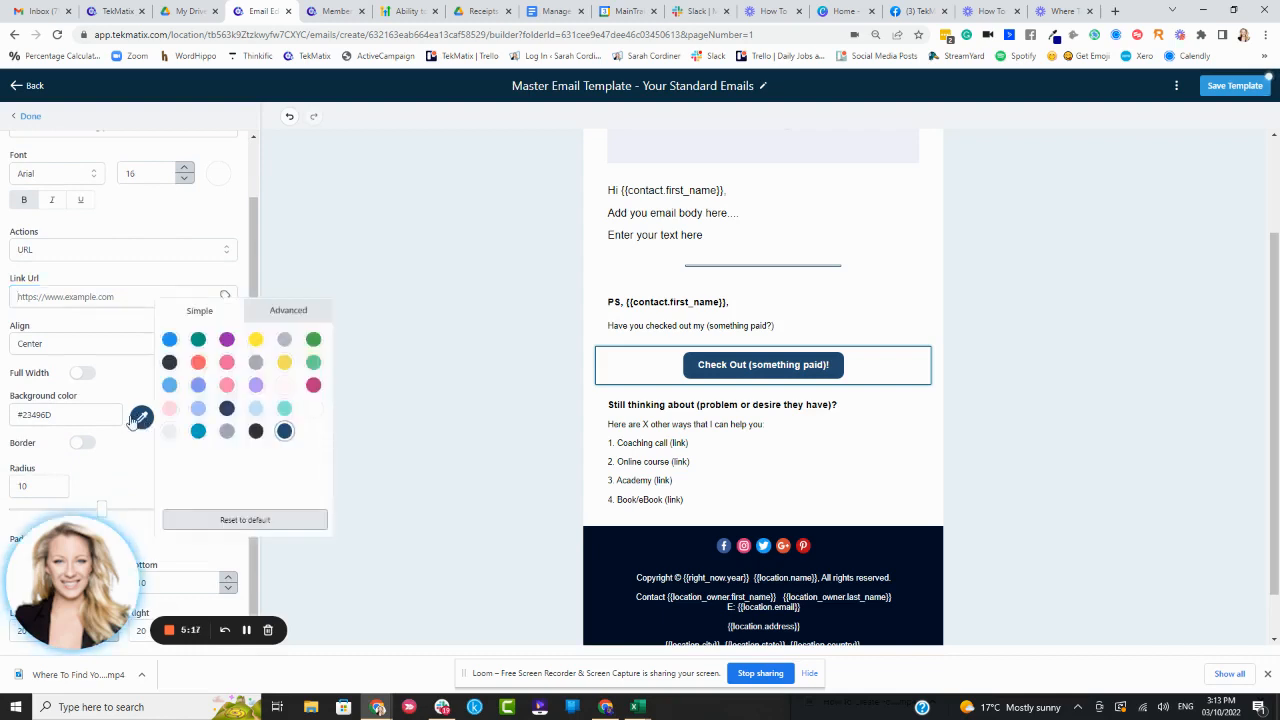
pyautogui.click(290, 316)
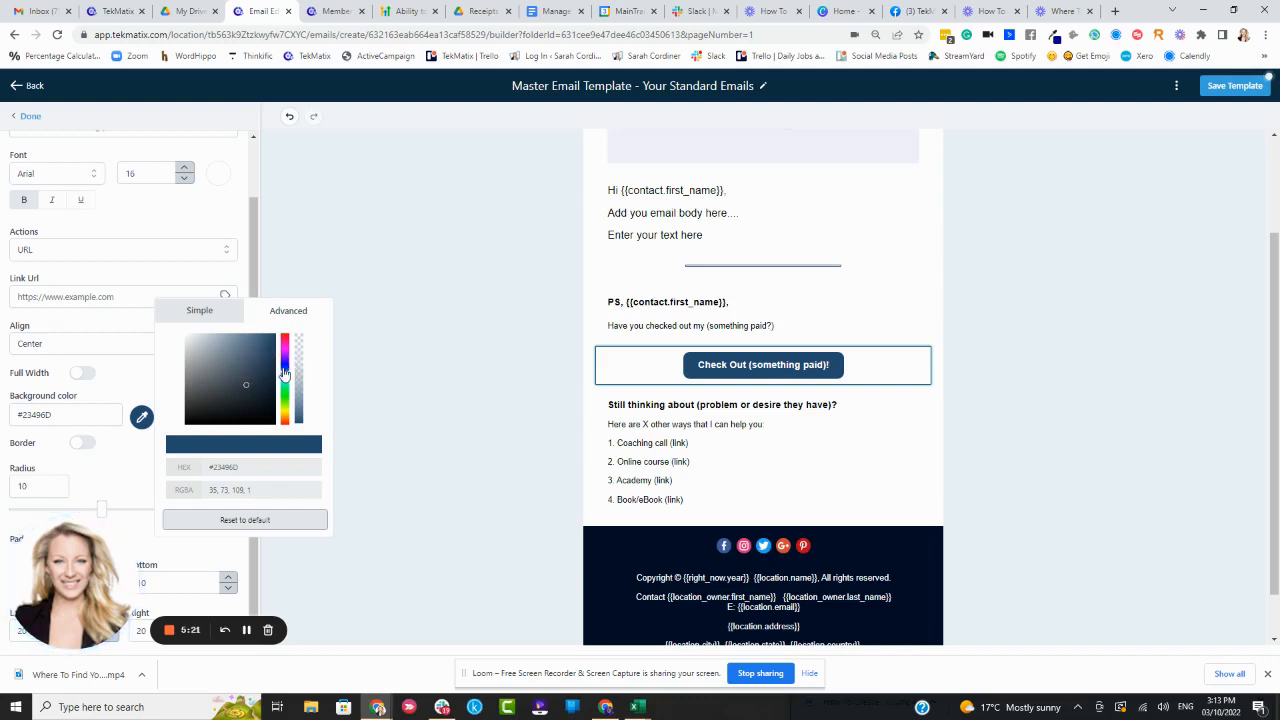
pyautogui.click(285, 376)
pyautogui.click(252, 361)
pyautogui.click(256, 367)
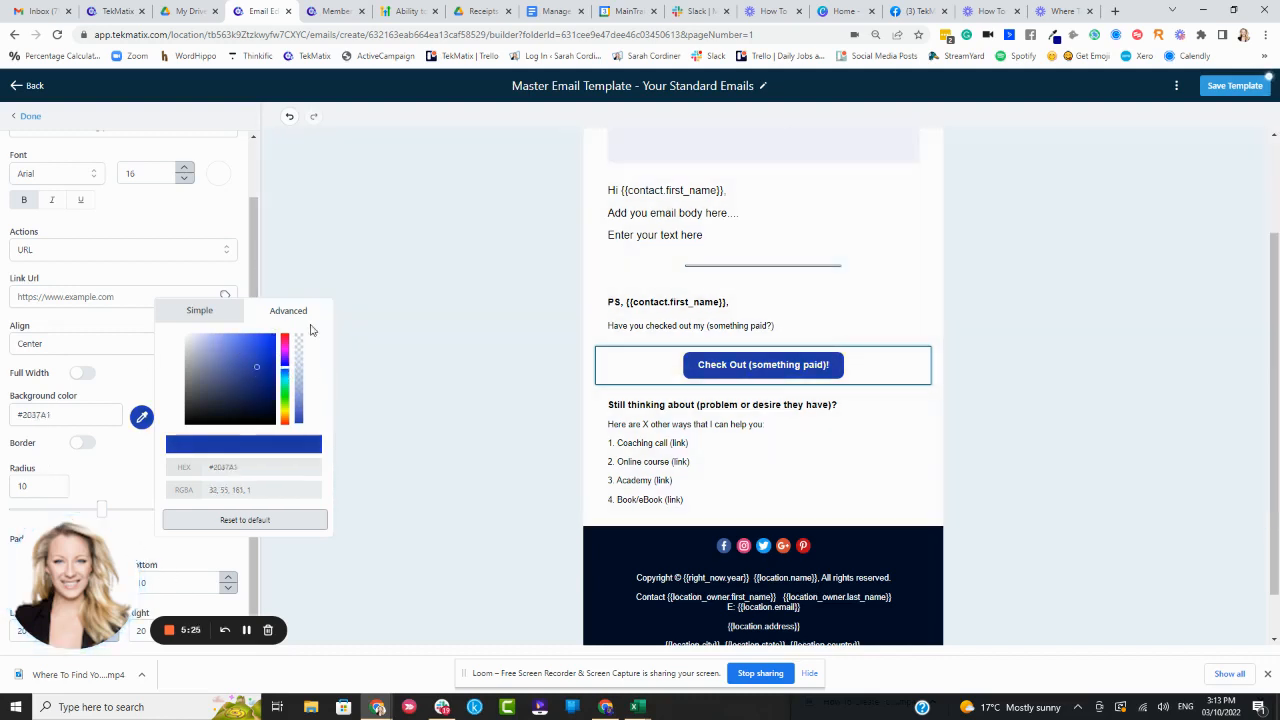
pyautogui.click(141, 380)
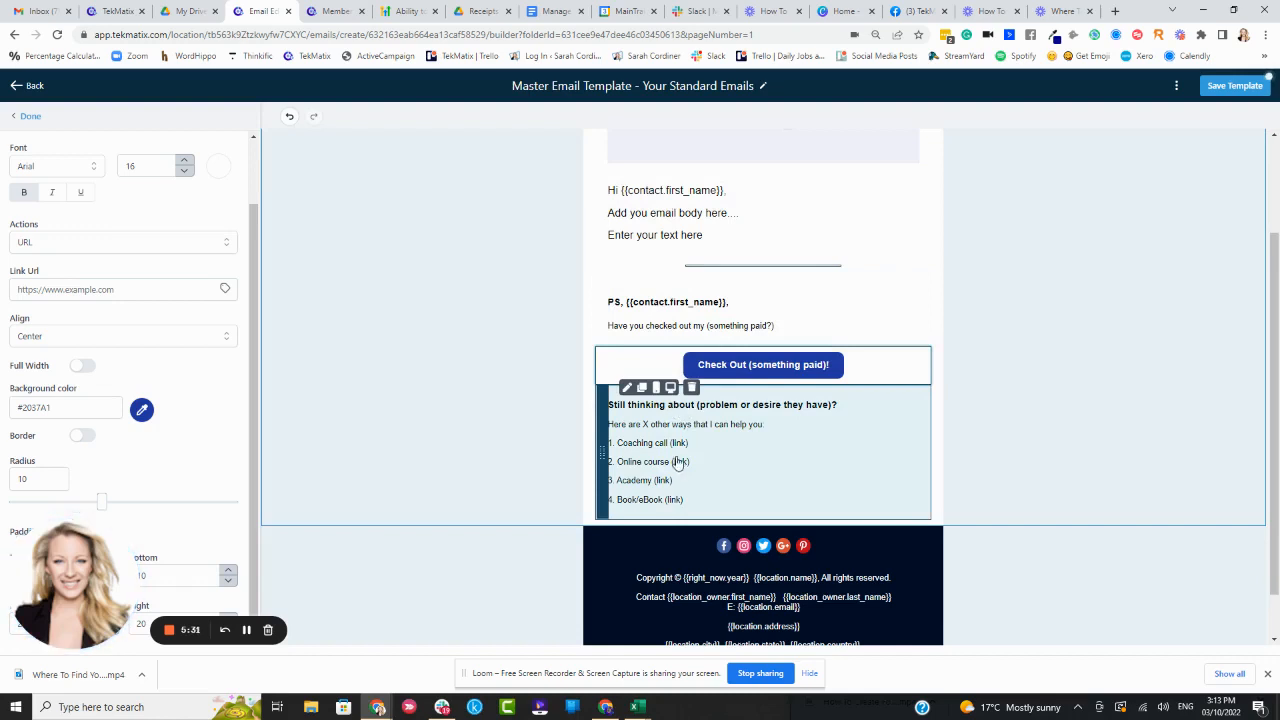
# Open the footer's social icons block and inspect the Facebook item's settings
pyautogui.scroll(-1, 851, 423)
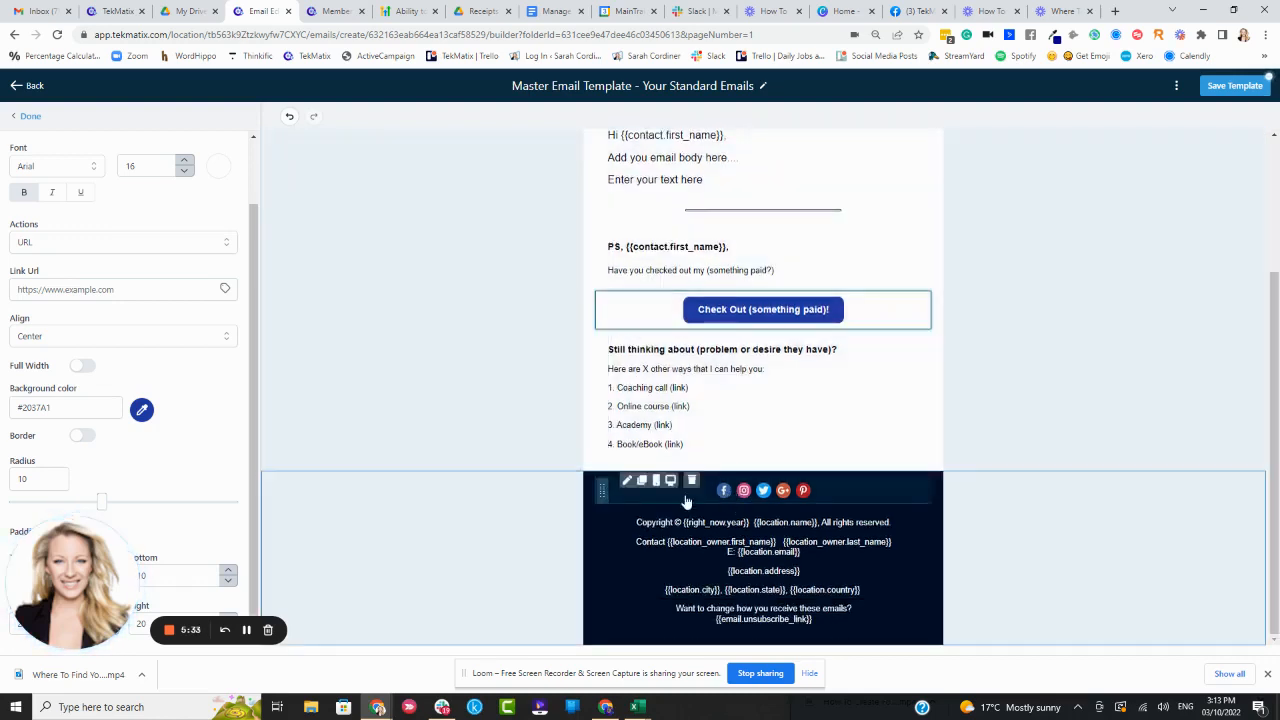
pyautogui.click(844, 497)
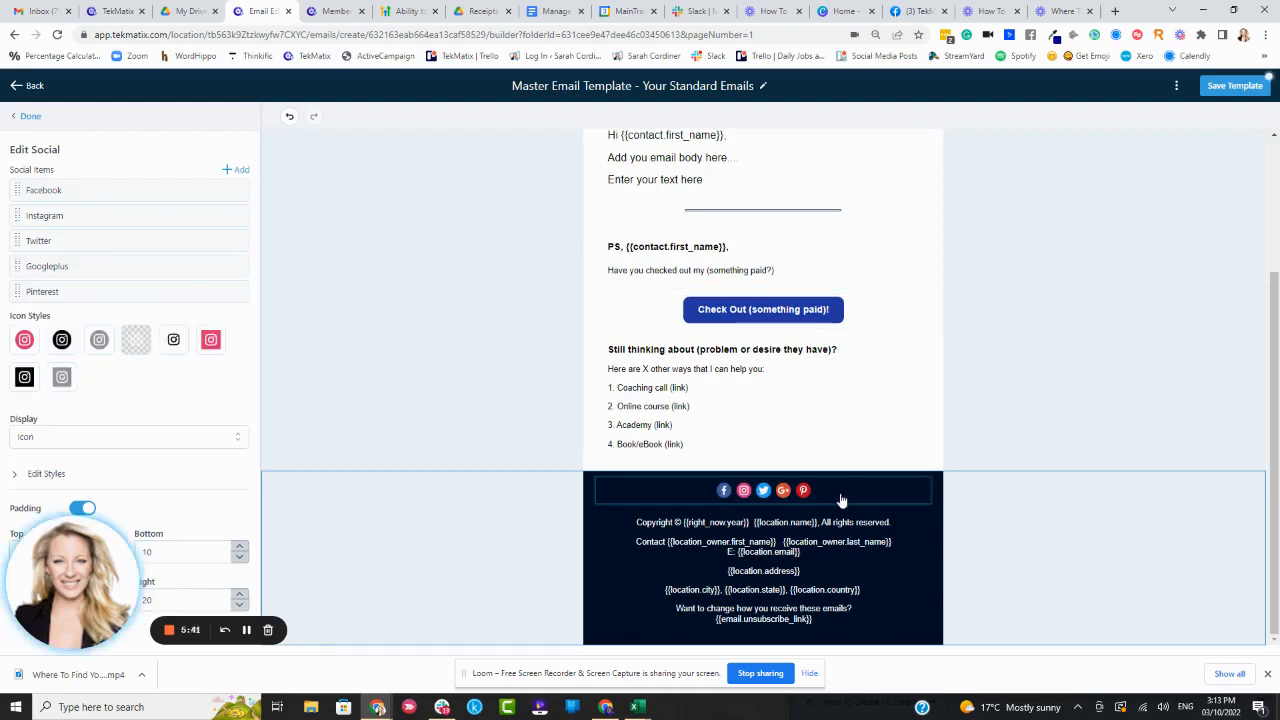
pyautogui.moveTo(199, 276)
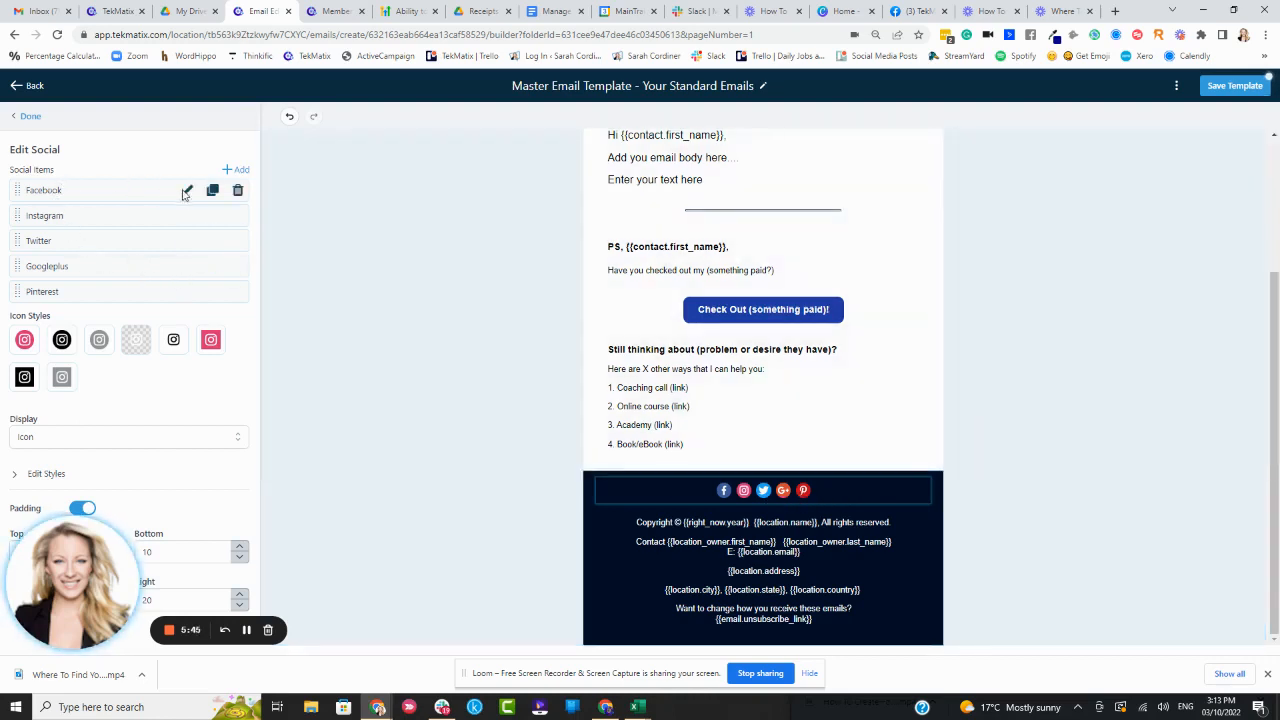
pyautogui.click(188, 192)
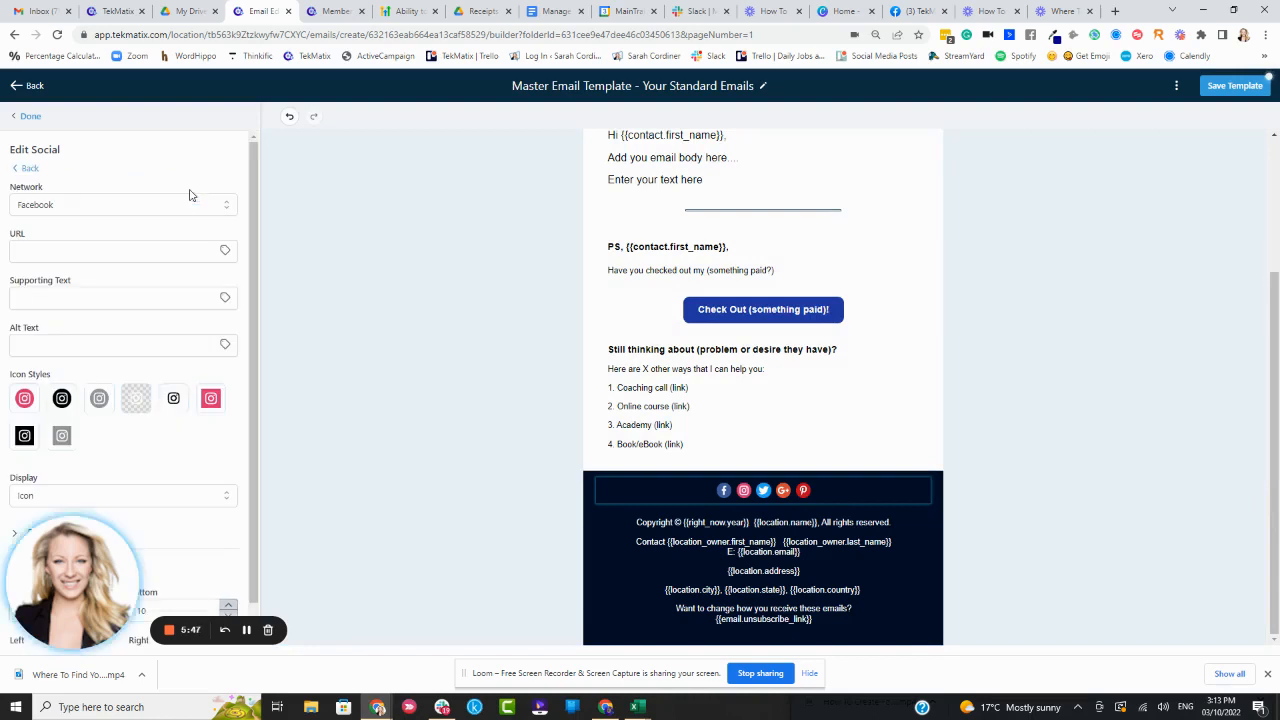
pyautogui.click(38, 249)
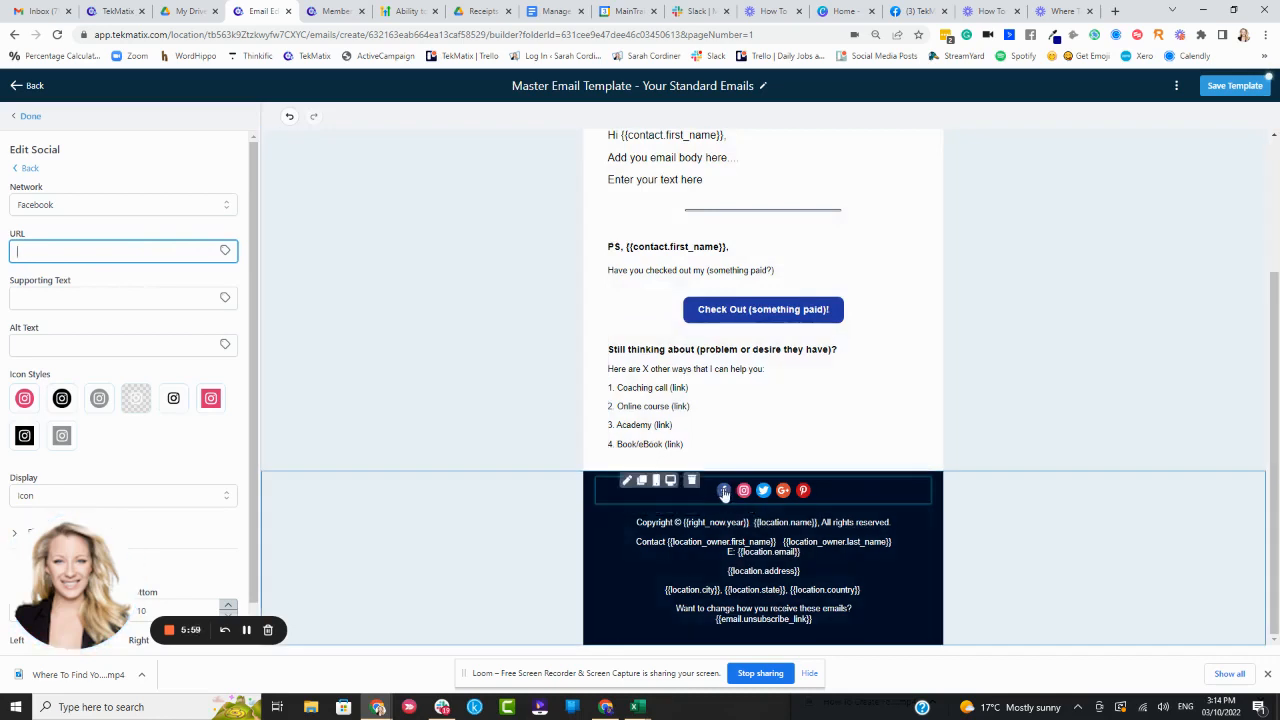
pyautogui.click(27, 168)
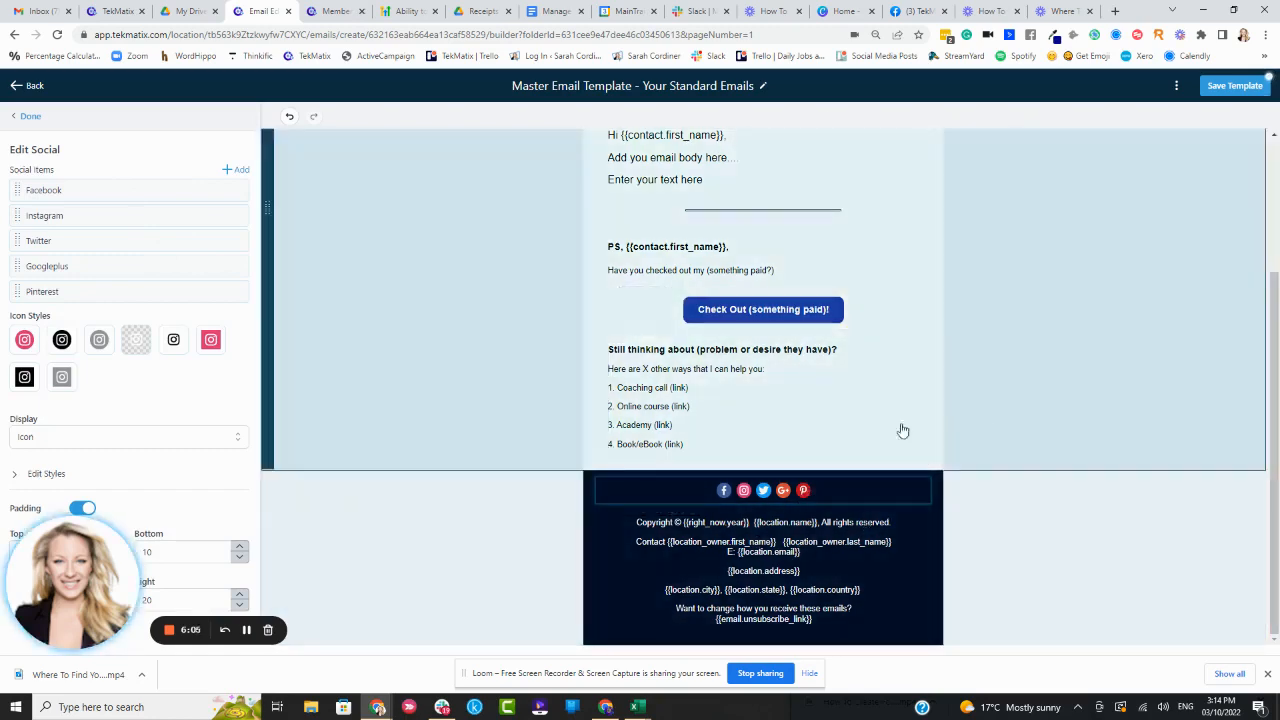
# Open the Googleplus social item and browse the available network options
pyautogui.scroll(1, 1127, 383)
pyautogui.scroll(-1, 1125, 381)
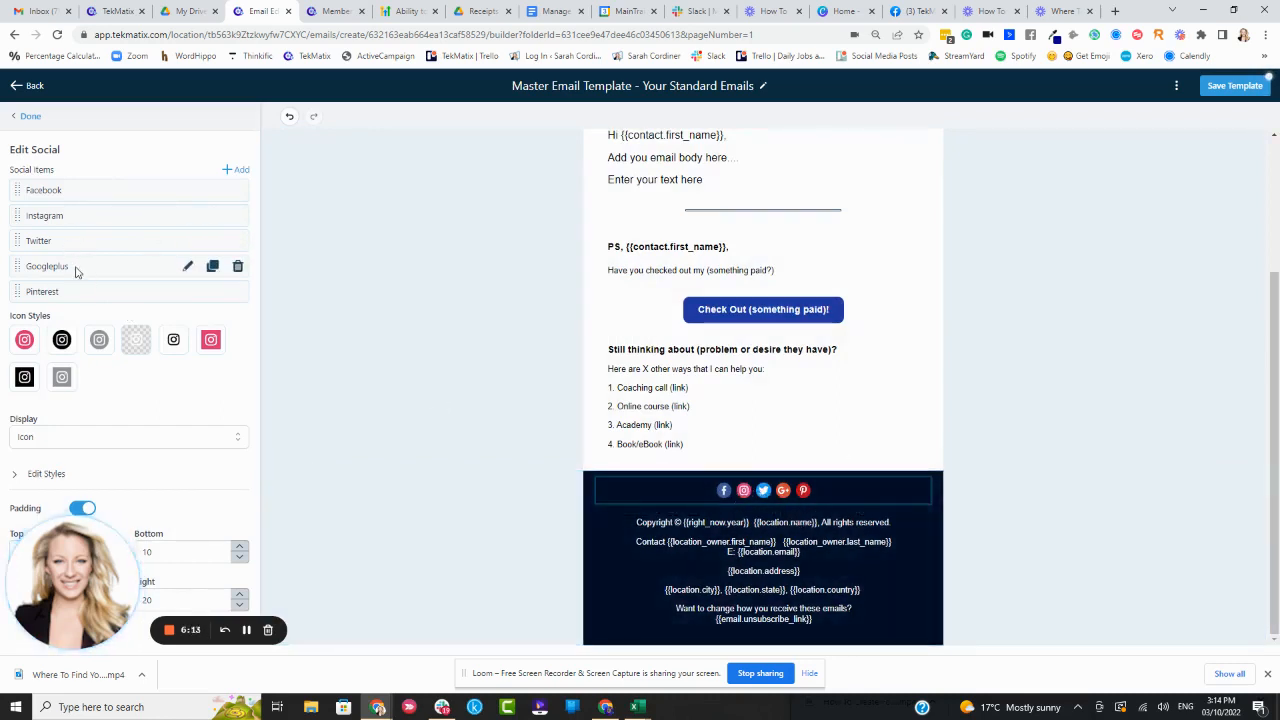
pyautogui.click(187, 266)
pyautogui.click(141, 206)
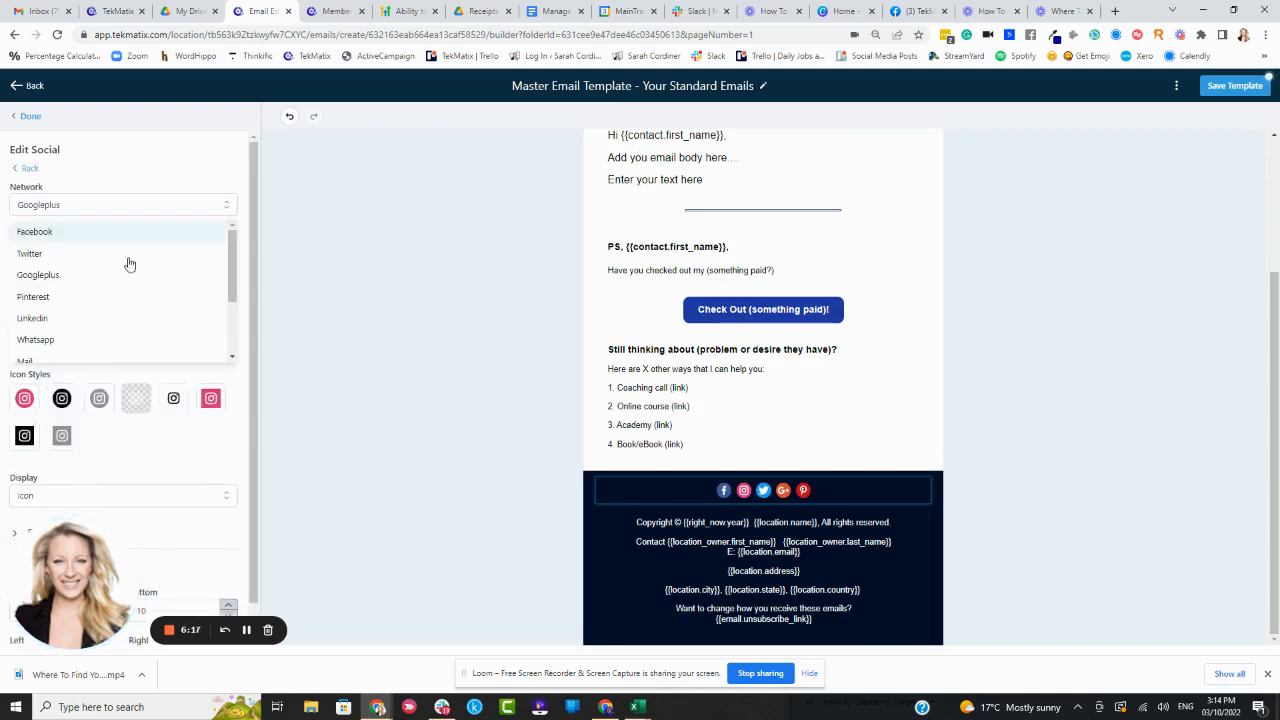
pyautogui.moveTo(232, 259); pyautogui.dragTo(219, 344)
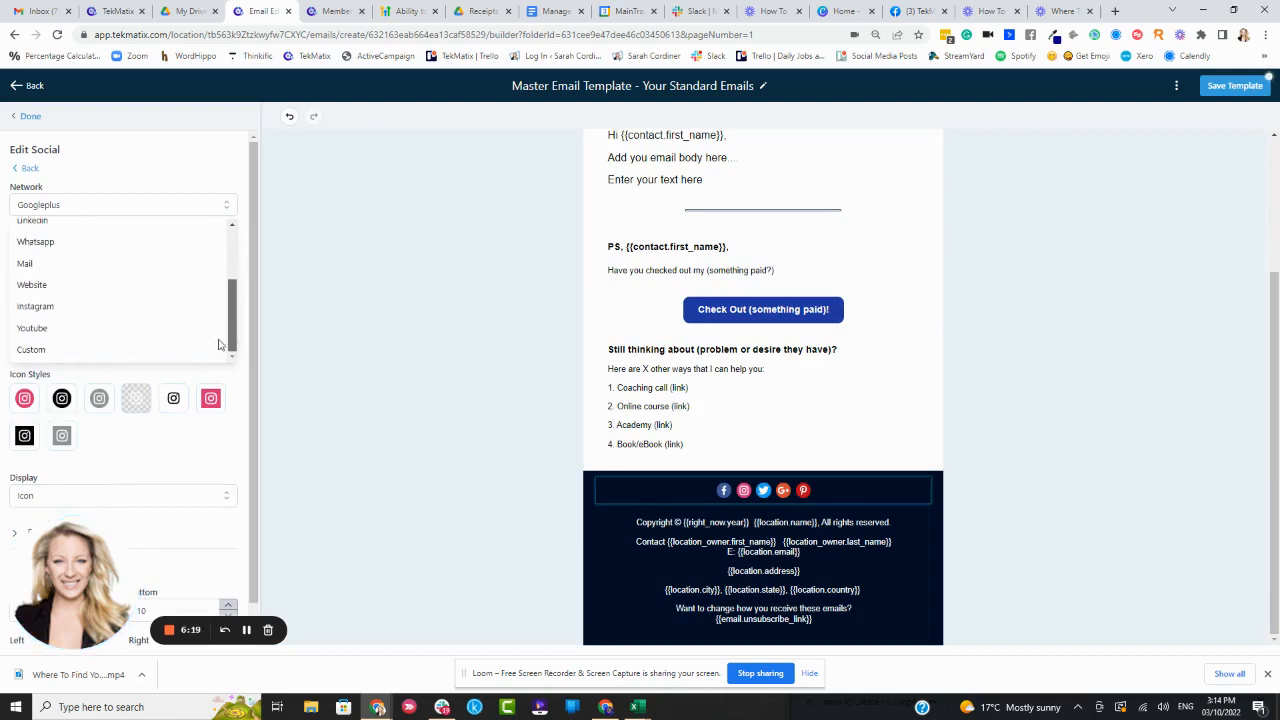
pyautogui.scroll(2, 222, 322)
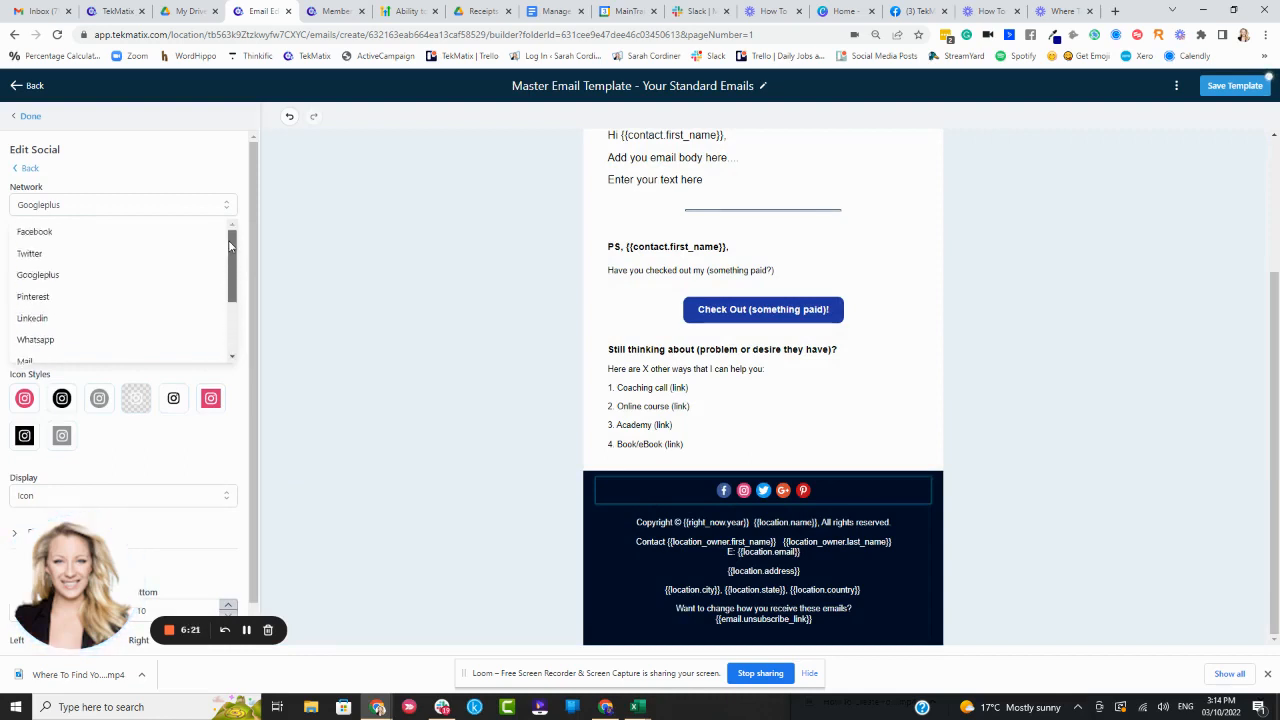
pyautogui.scroll(-2, 224, 313)
pyautogui.scroll(2, 224, 313)
pyautogui.scroll(-2, 224, 313)
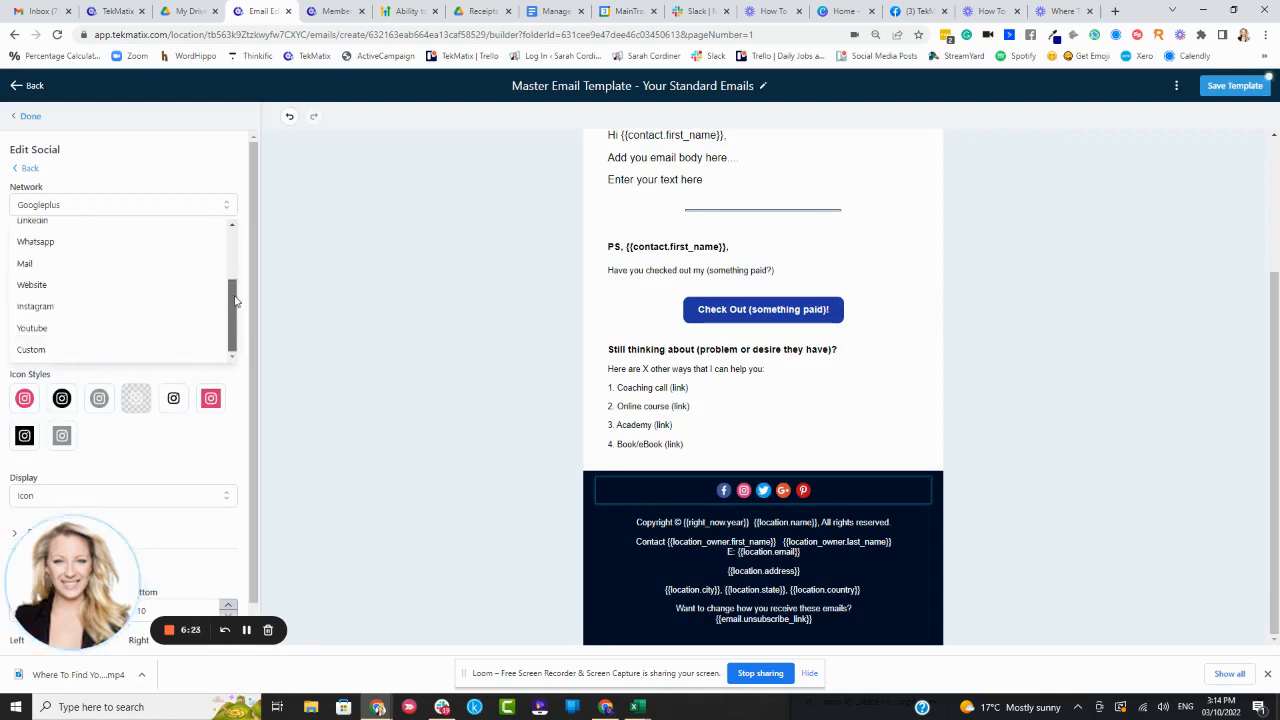
pyautogui.scroll(3, 224, 313)
pyautogui.click(72, 273)
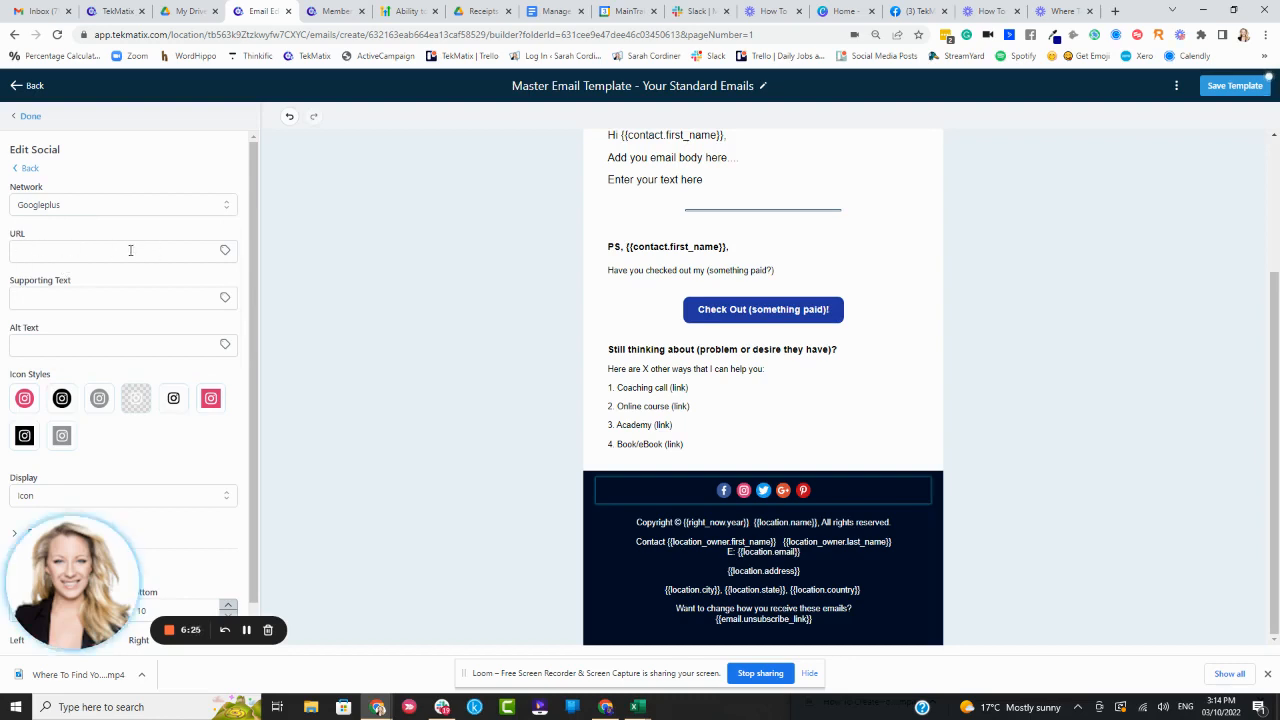
pyautogui.click(29, 169)
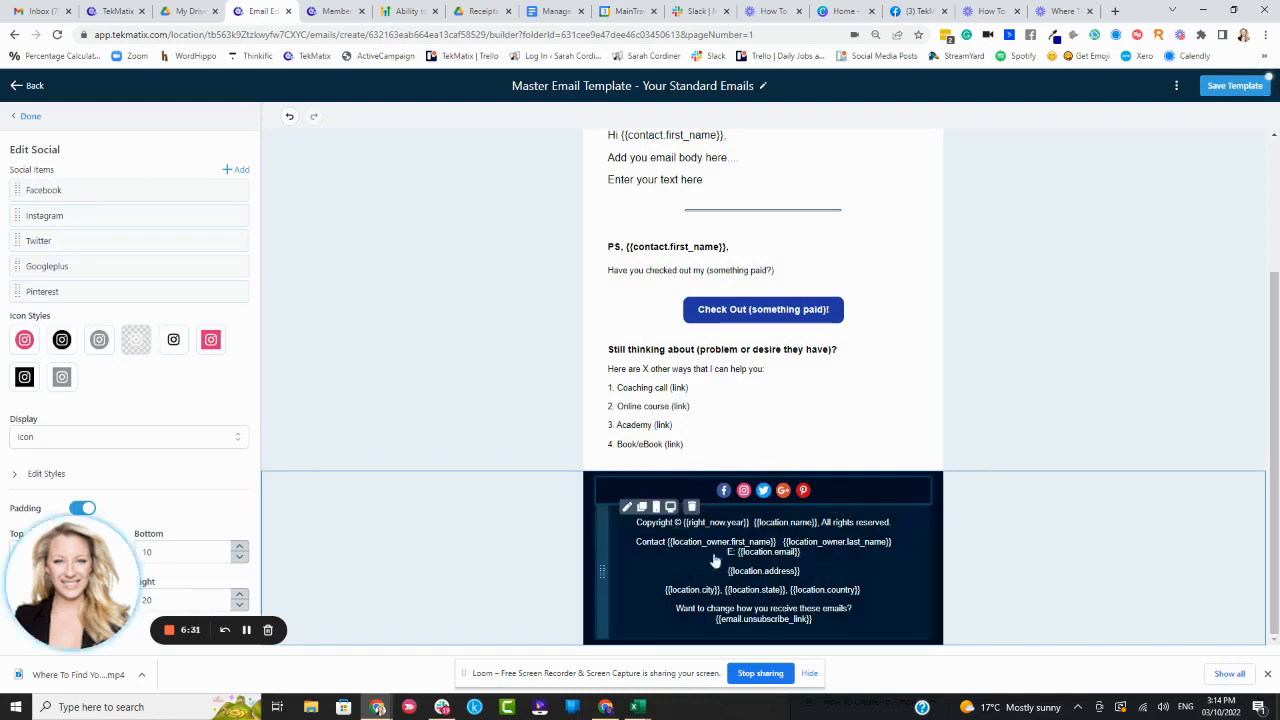
# Select the footer text block and save the template
pyautogui.click(872, 575)
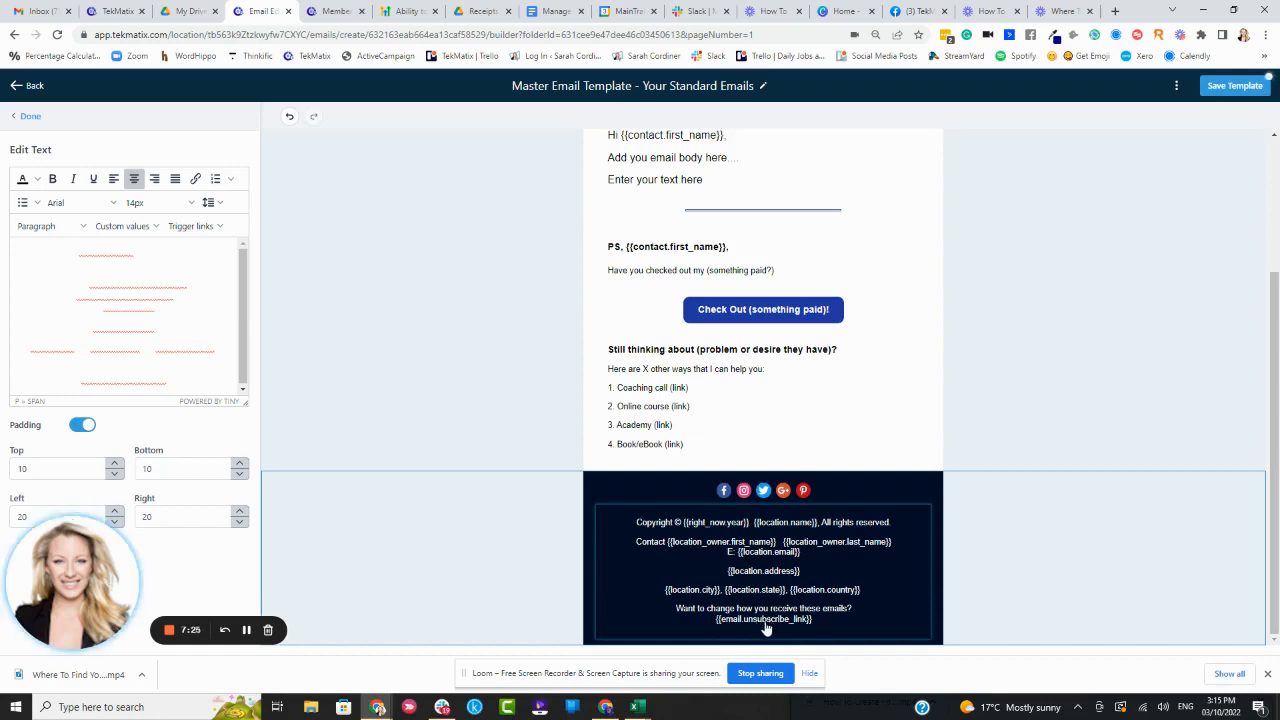
pyautogui.moveTo(688, 588)
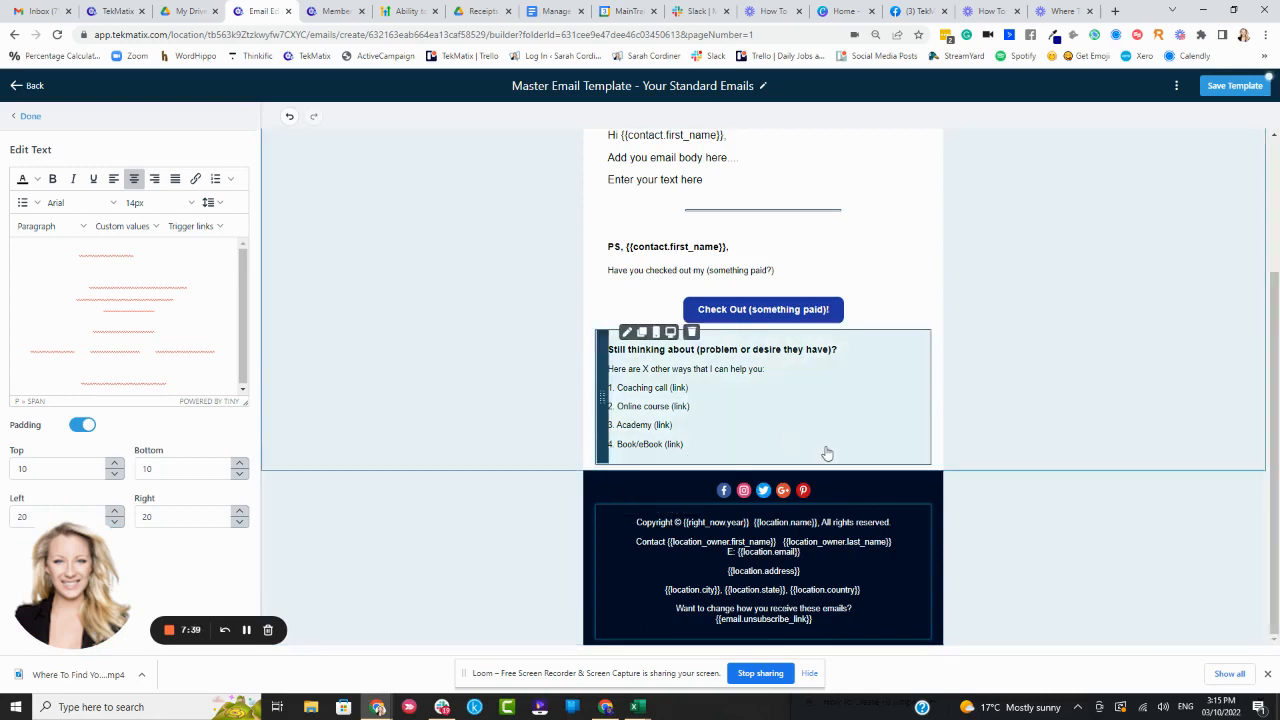
pyautogui.scroll(2, 826, 451)
pyautogui.click(1238, 88)
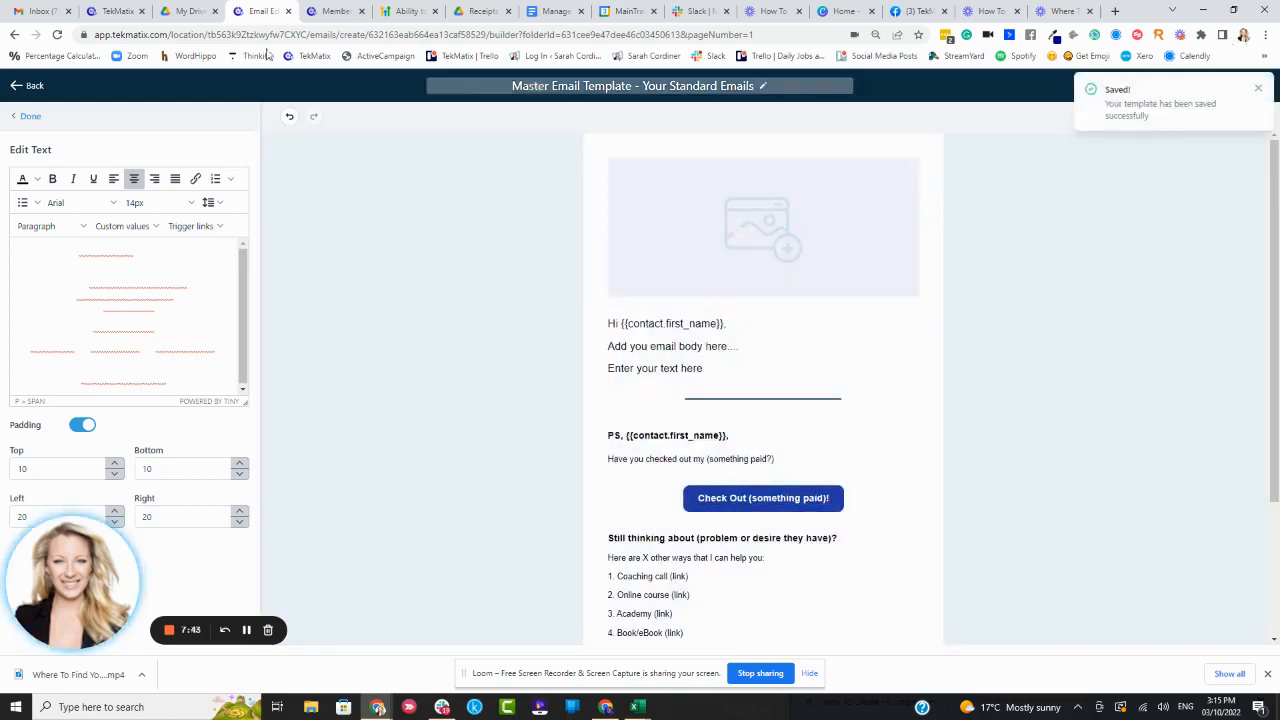
# Leave the email builder and go to the email campaigns list
pyautogui.click(26, 117)
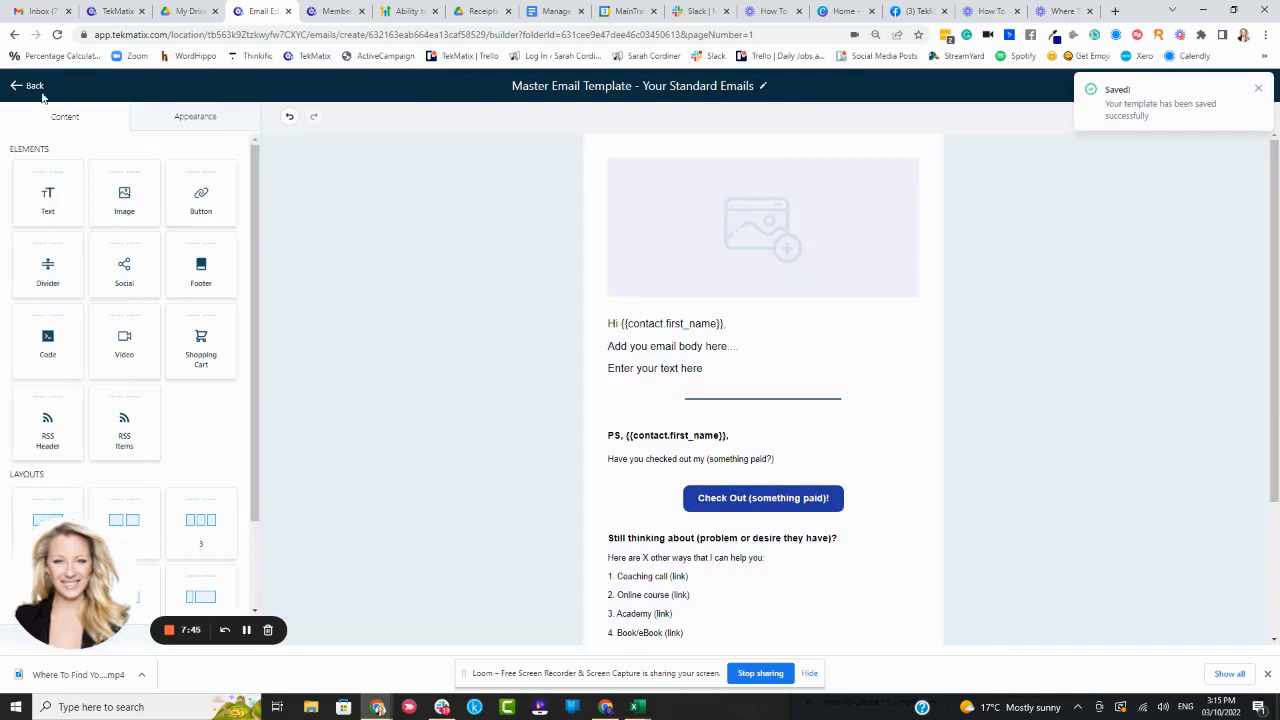
pyautogui.click(36, 87)
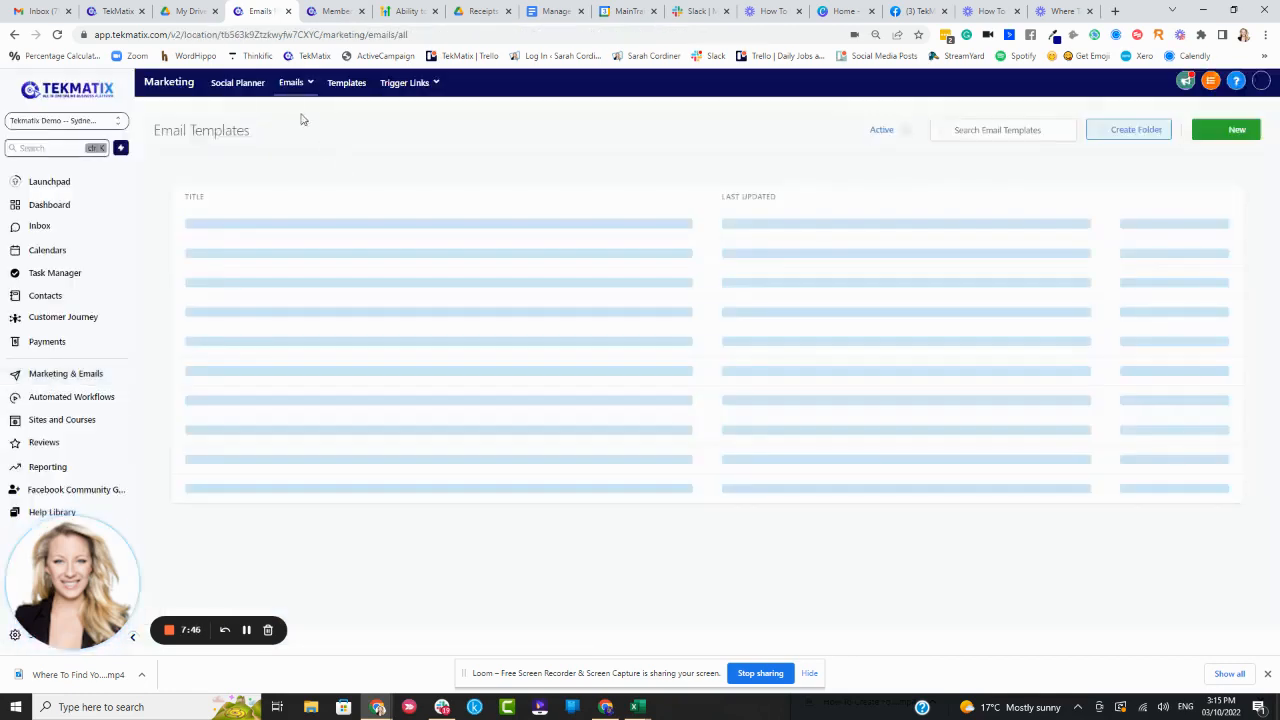
pyautogui.moveTo(294, 84)
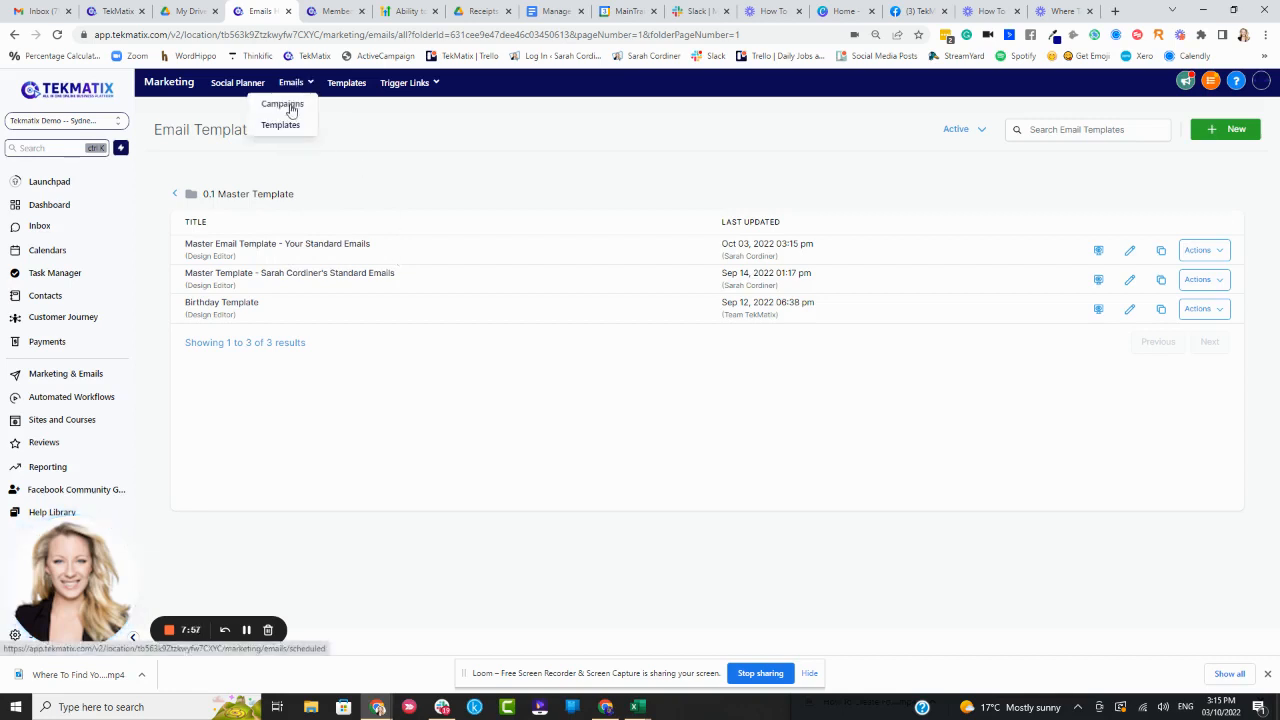
pyautogui.click(290, 107)
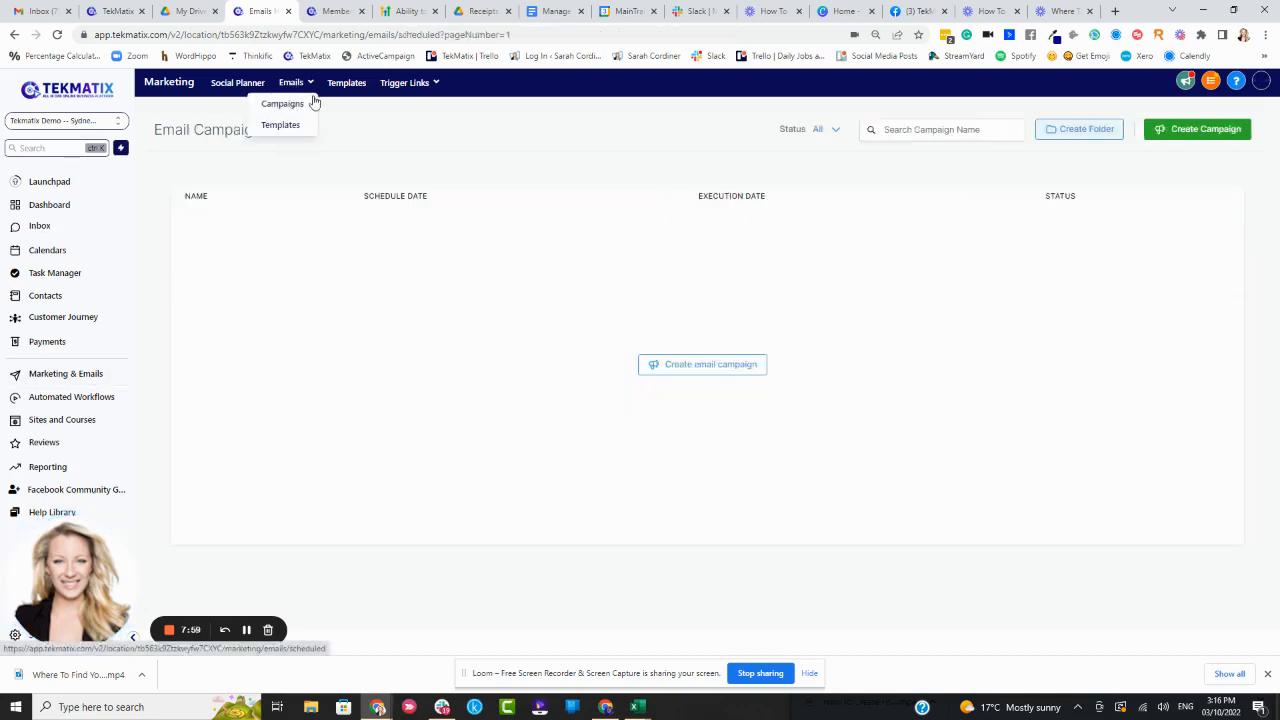
# Create a new email campaign based on the 'Master Email Template - Your Standard Emails' template
pyautogui.moveTo(385, 88)
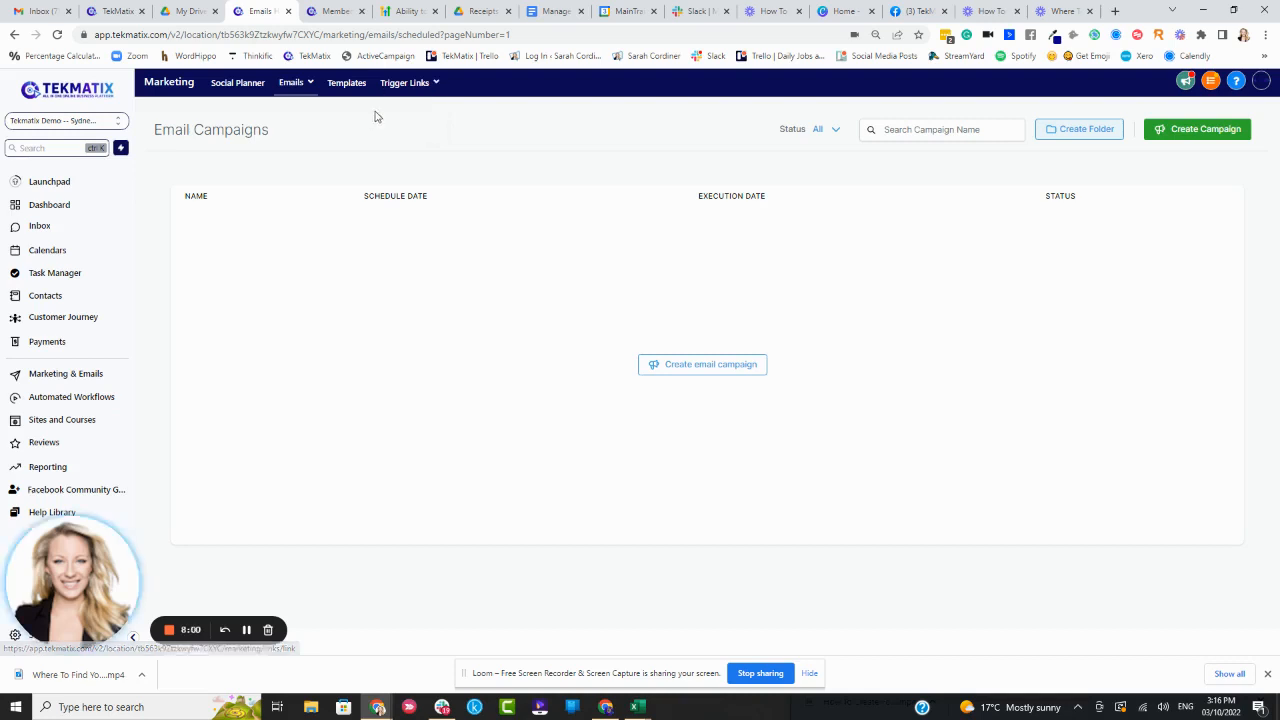
pyautogui.click(710, 367)
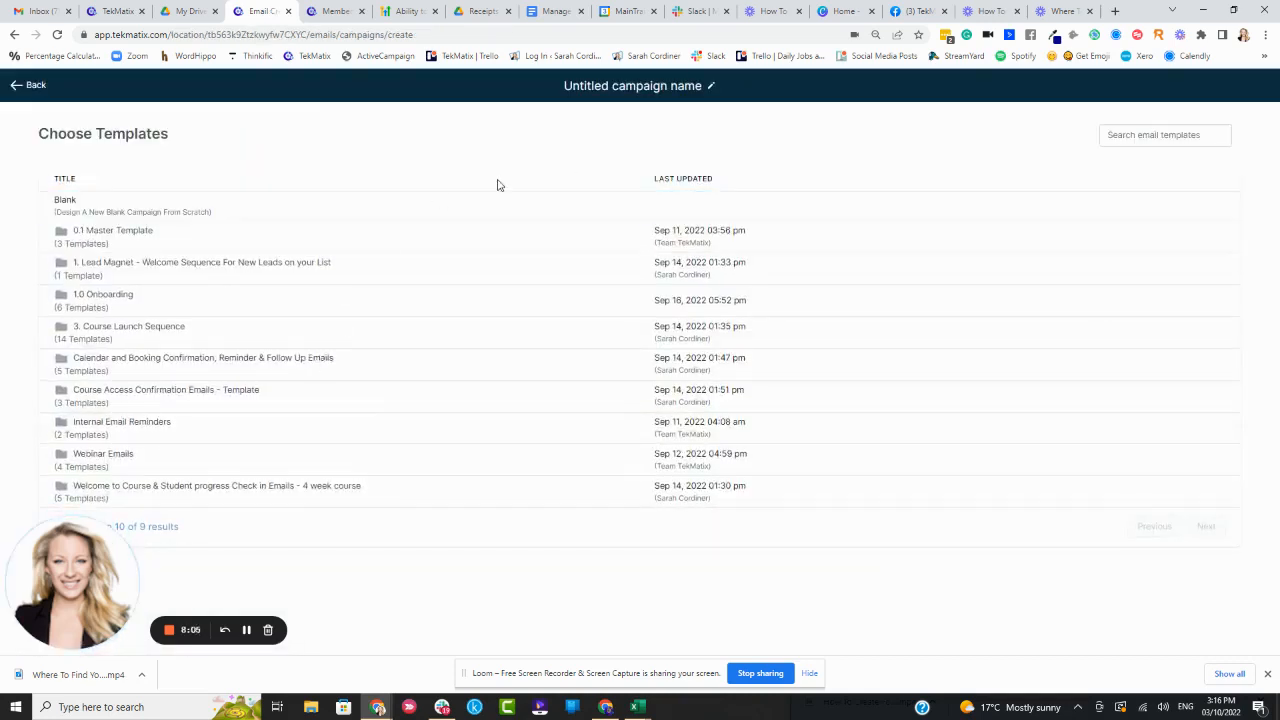
pyautogui.click(138, 240)
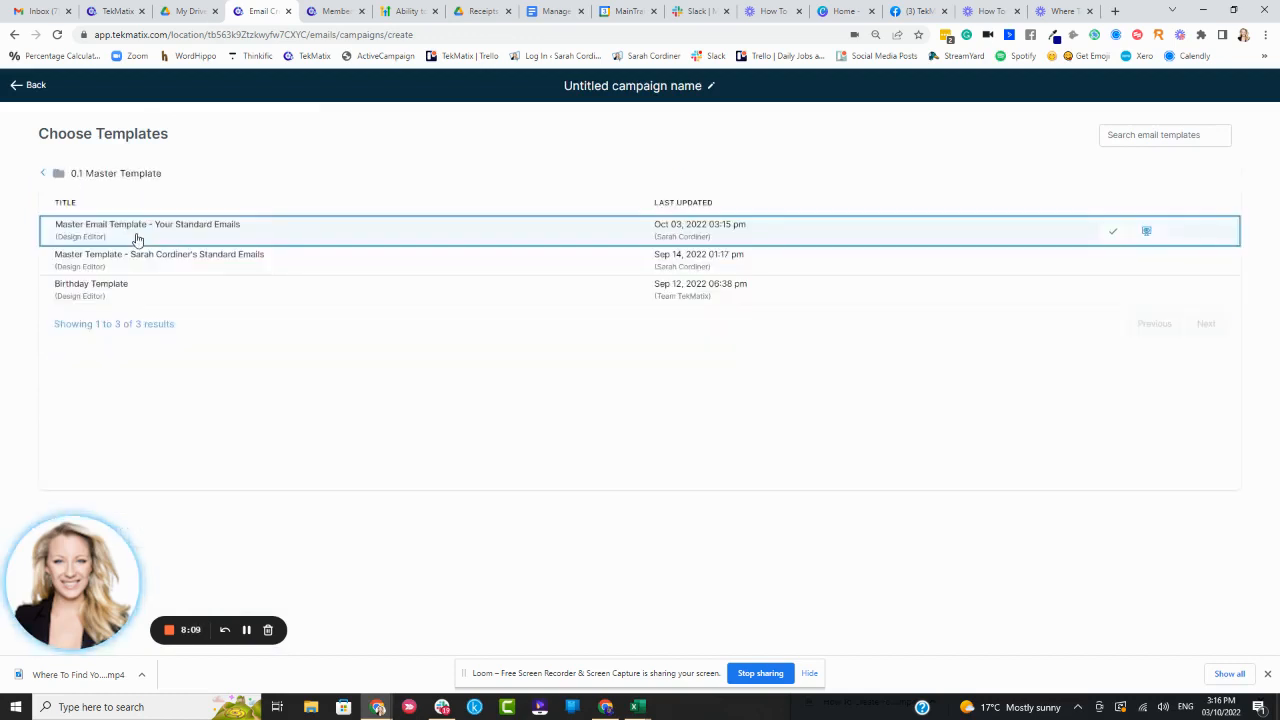
pyautogui.click(1112, 236)
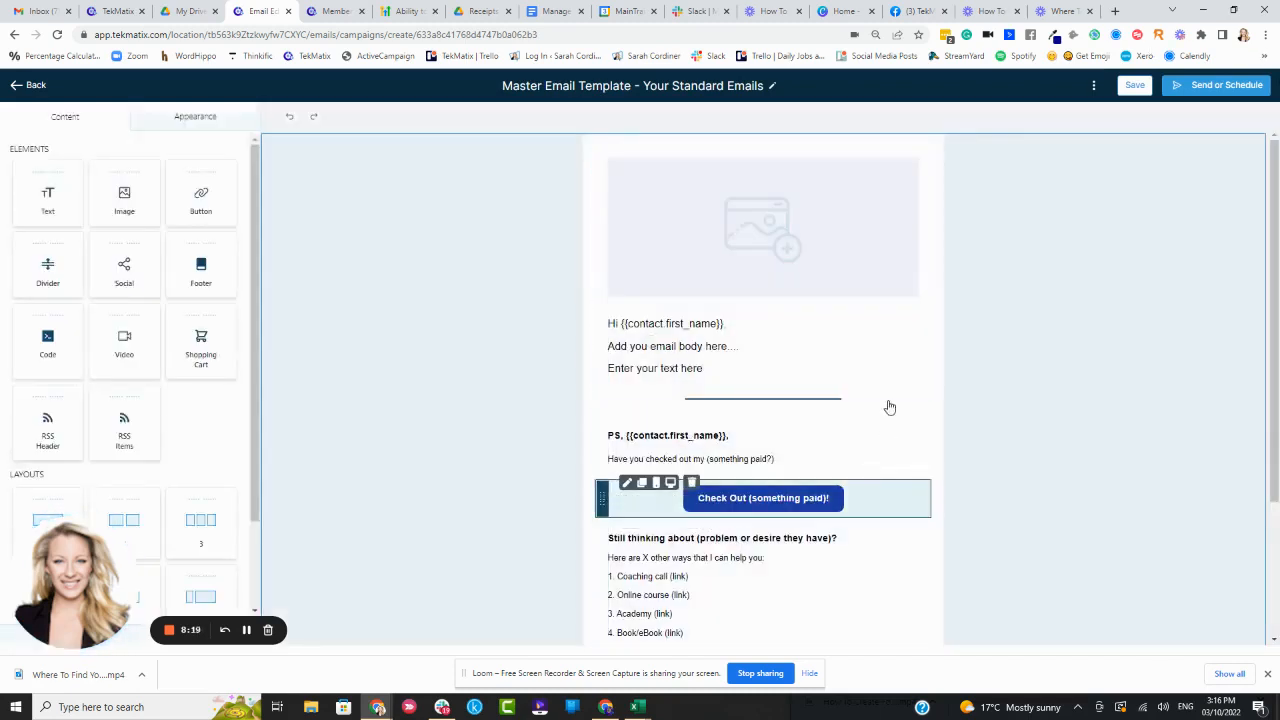
pyautogui.scroll(-1, 890, 400)
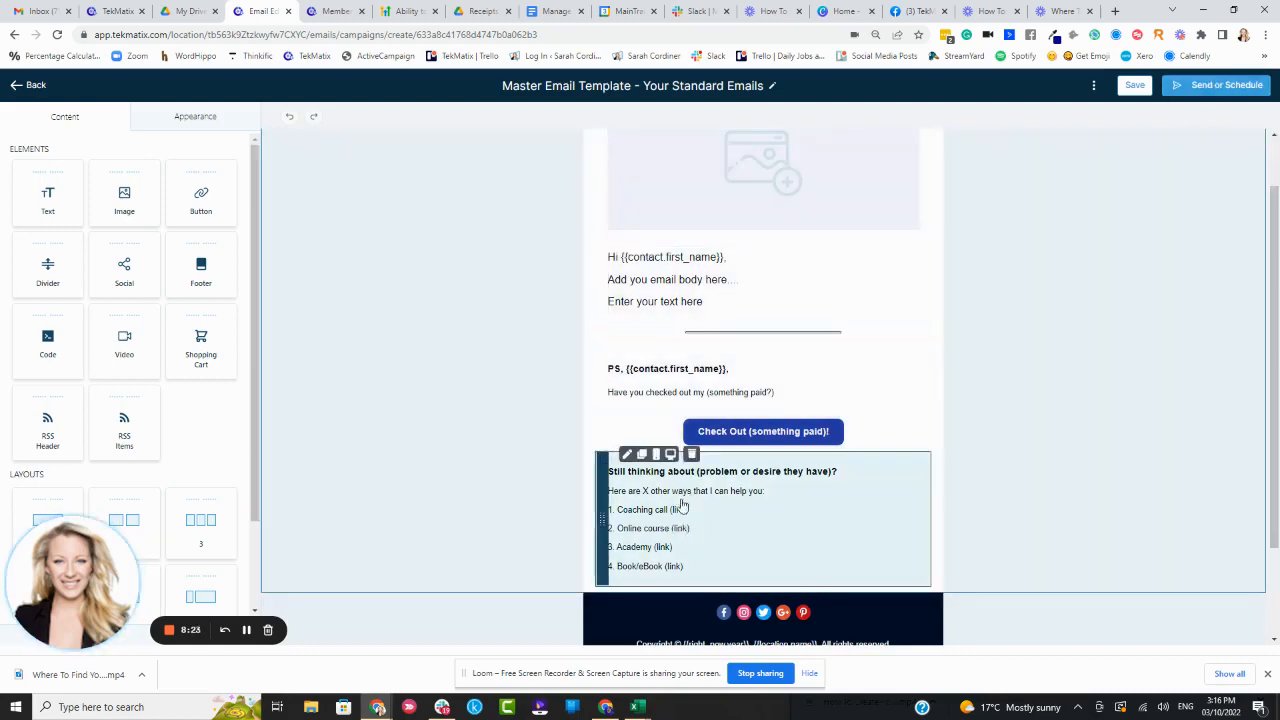
# Open the send or schedule settings and enter the sender's email address as the From Email
pyautogui.scroll(1, 738, 198)
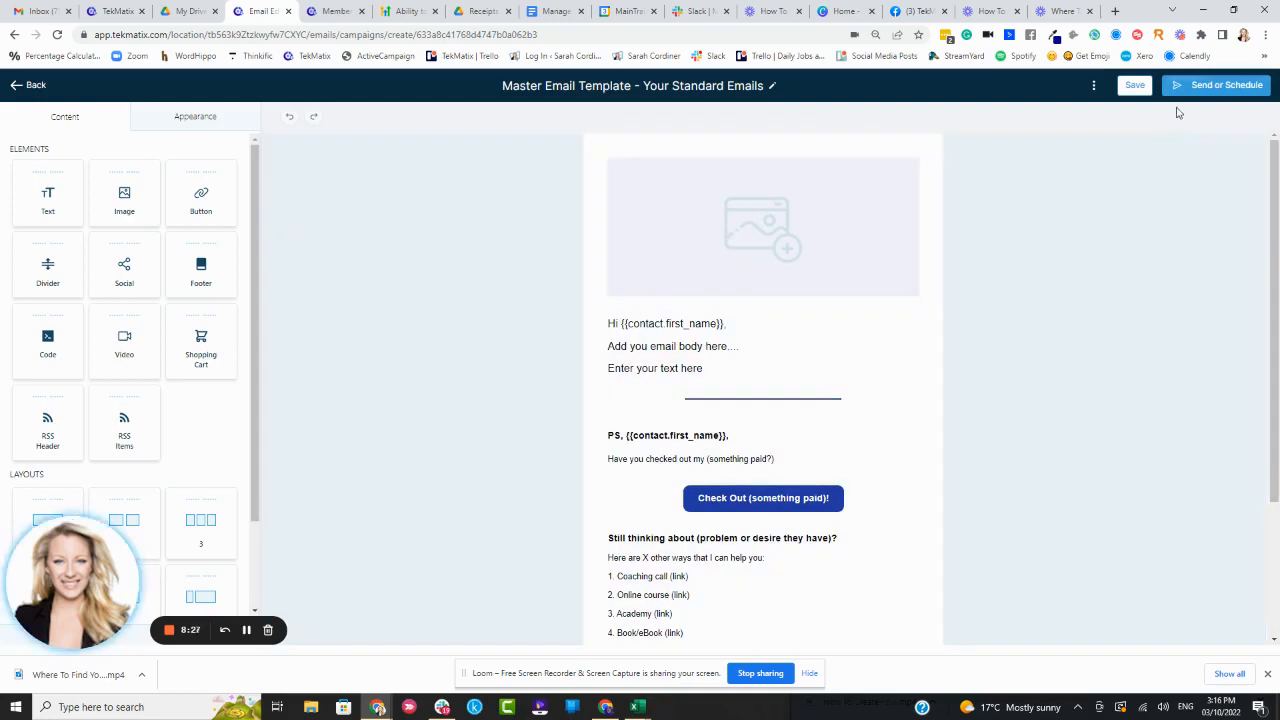
pyautogui.click(1205, 87)
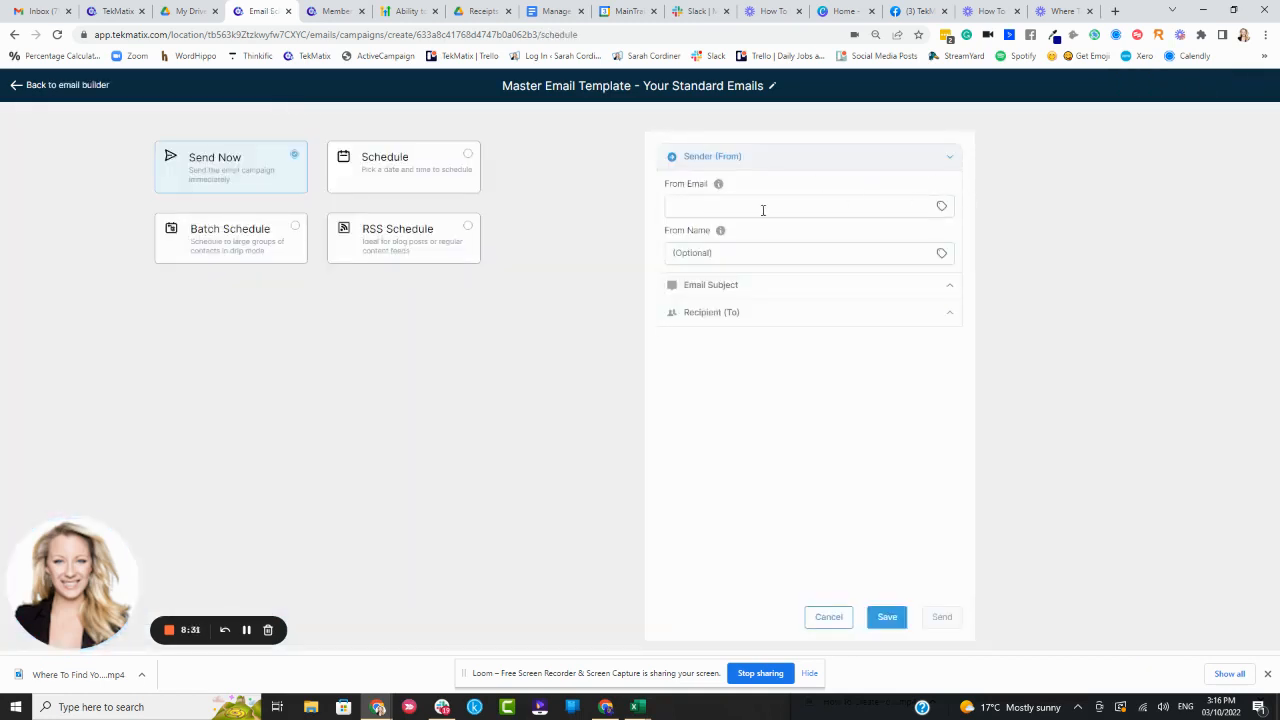
pyautogui.click(805, 206)
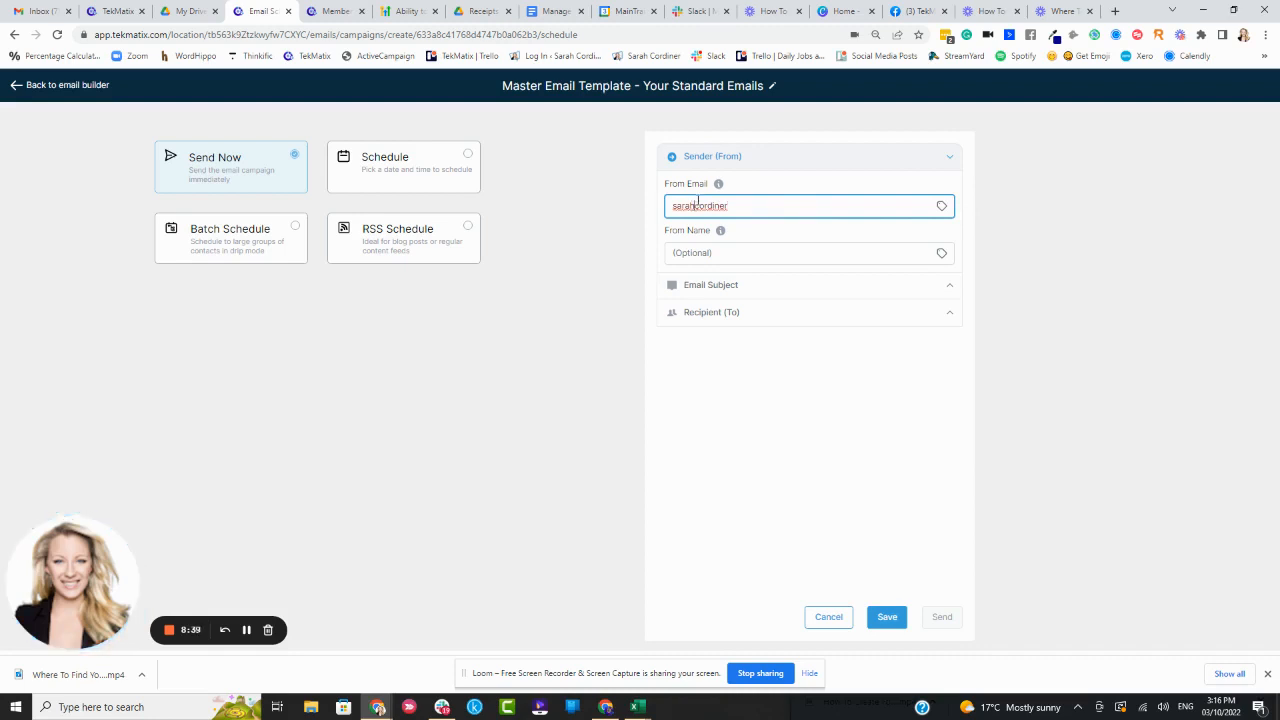
pyautogui.click(698, 205)
pyautogui.write('@sarahcordiner')
pyautogui.press('Delete')
pyautogui.press('Delete')
pyautogui.press('Delete')
pyautogui.write('.c')
pyautogui.click(769, 192)
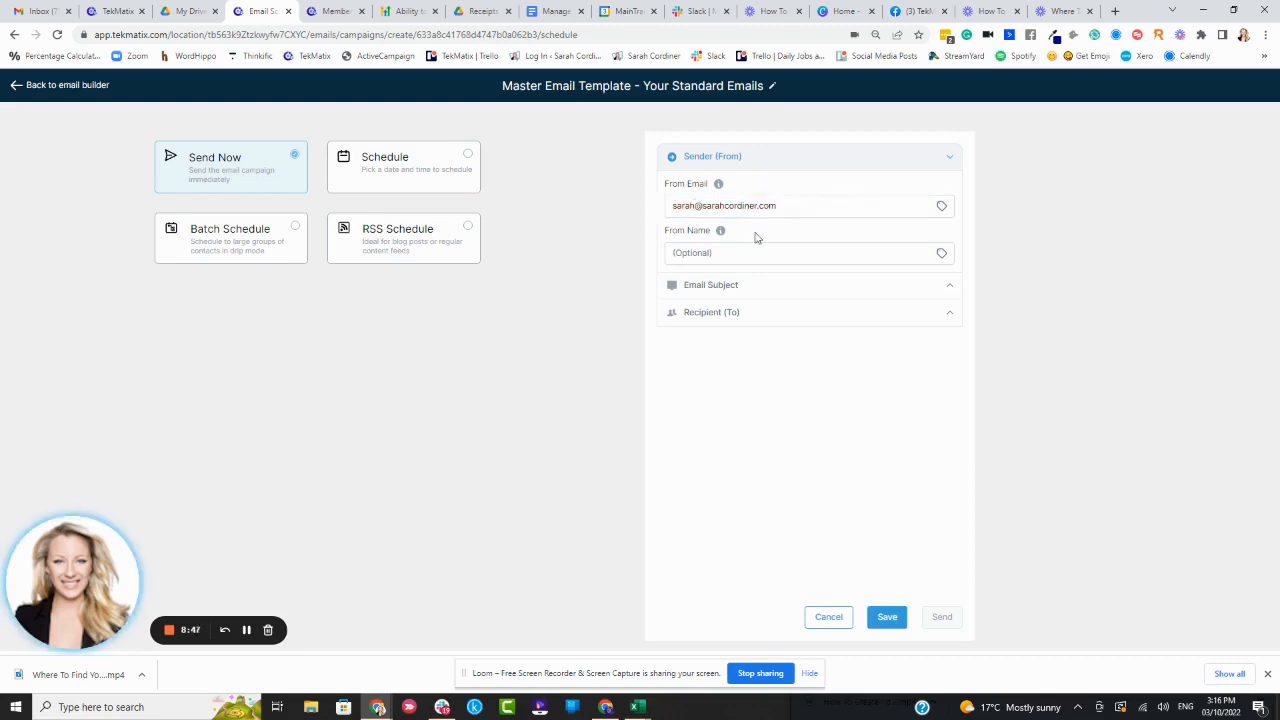
# Fill in the sender's full name as the From Name
pyautogui.click(720, 257)
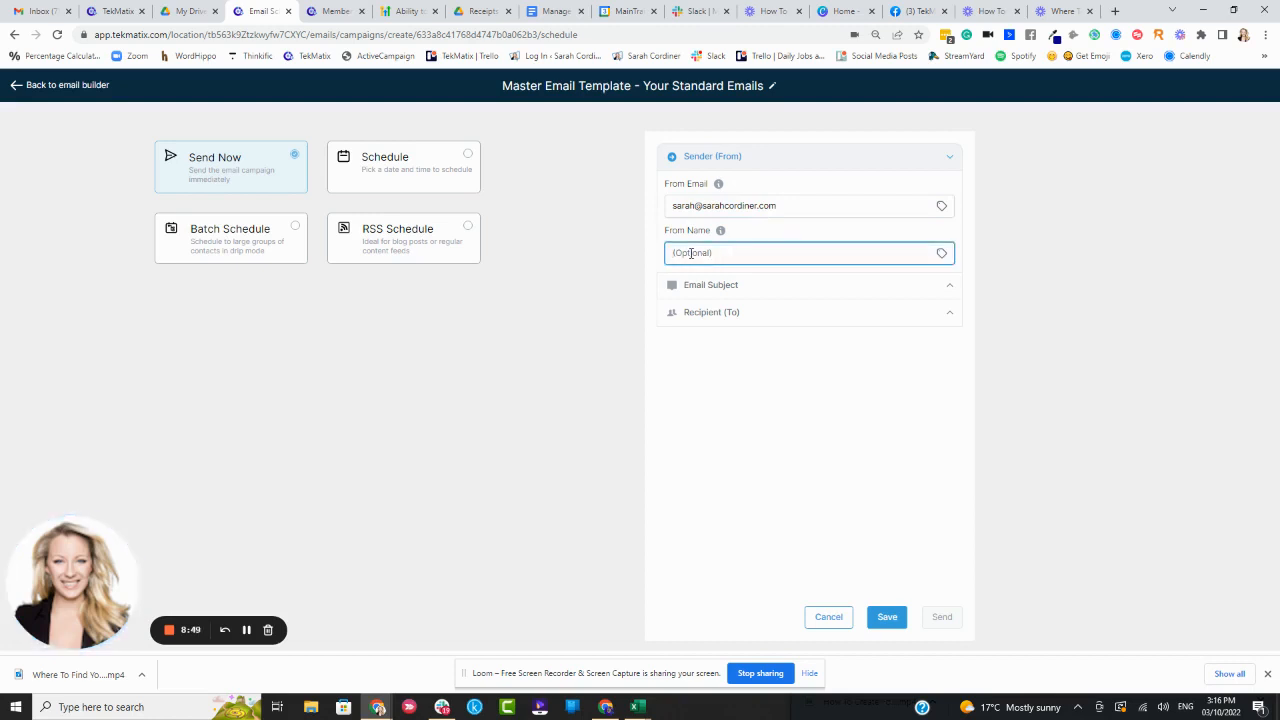
pyautogui.write('Sarah Cordiner')
pyautogui.click(773, 229)
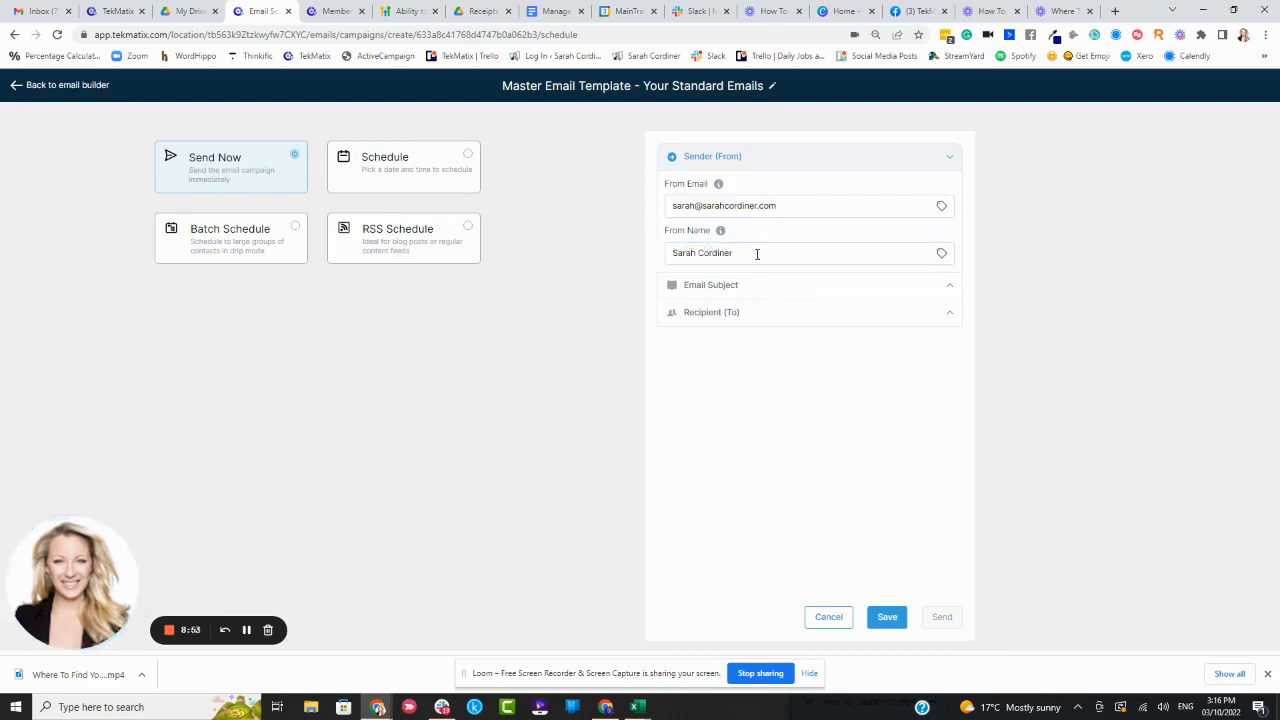
pyautogui.moveTo(757, 254); pyautogui.dragTo(636, 259)
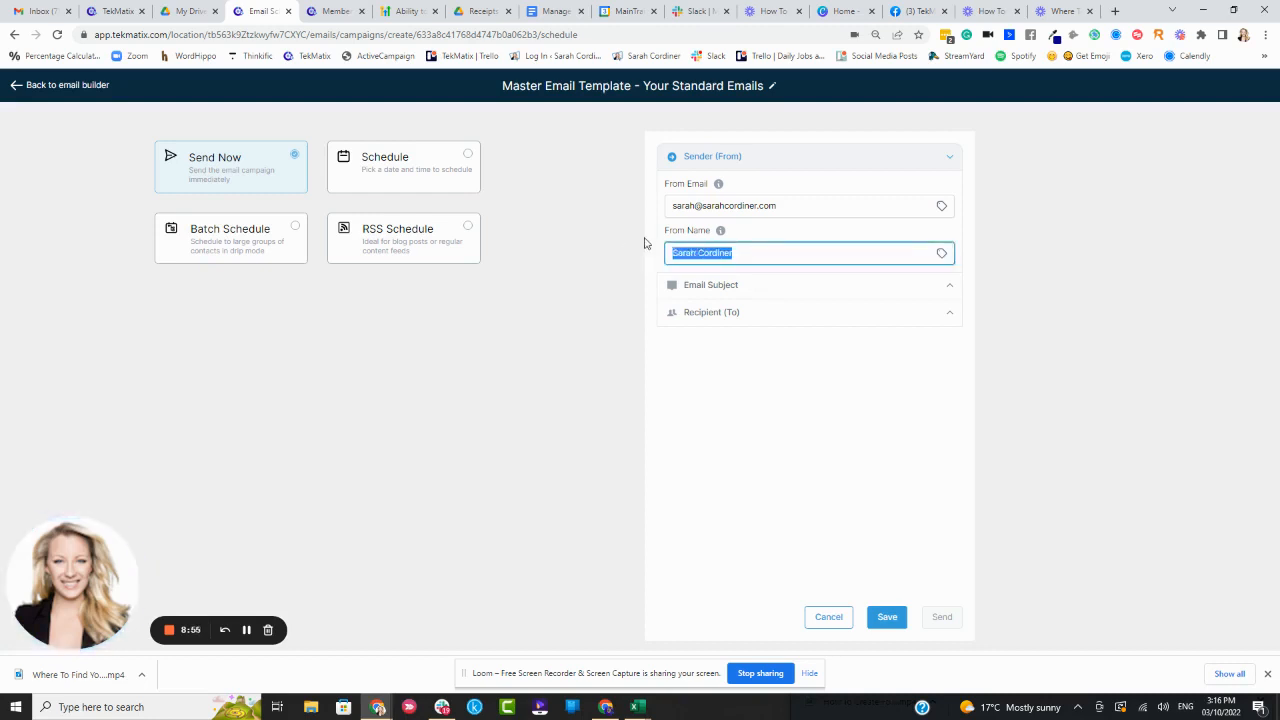
pyautogui.press('BackSpace')
pyautogui.write('Team tekMatix')
pyautogui.moveTo(829, 270); pyautogui.dragTo(572, 263)
pyautogui.write('Sa')
pyautogui.click(855, 235)
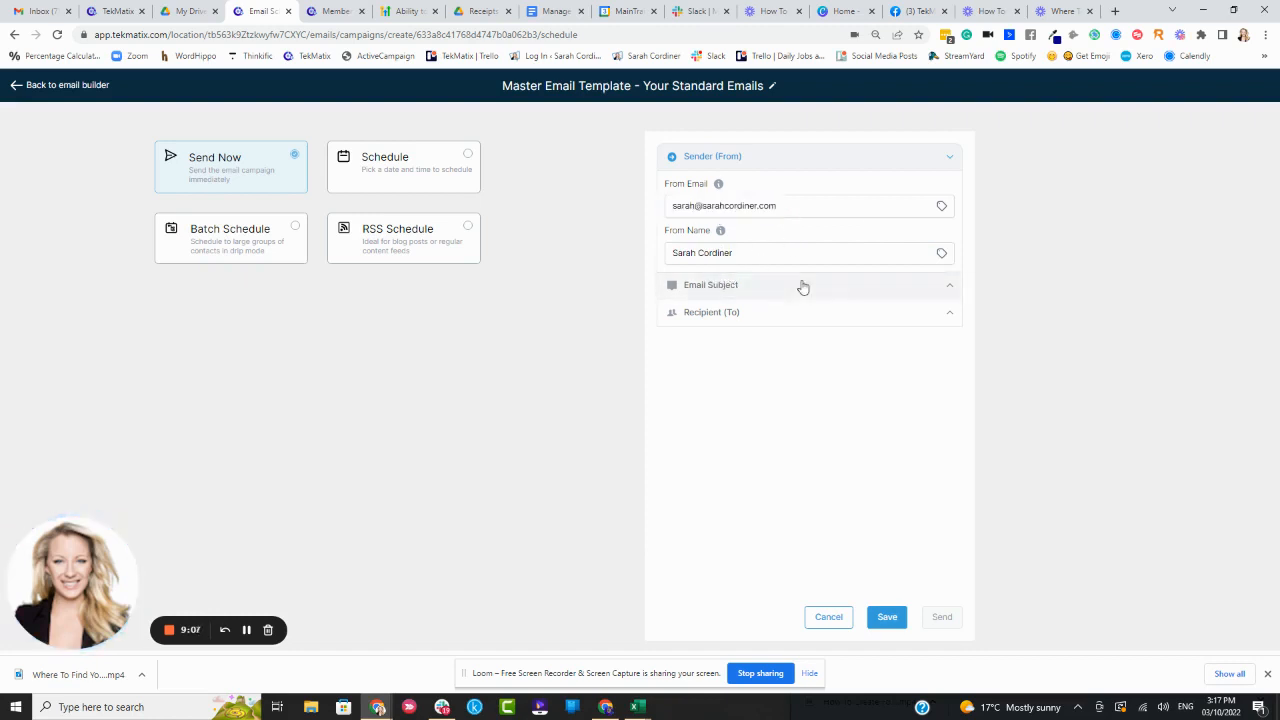
# Set the subject line to 'Did you know, xxx, {{contact.first_name}}', inserting the contact first-name custom value
pyautogui.click(951, 292)
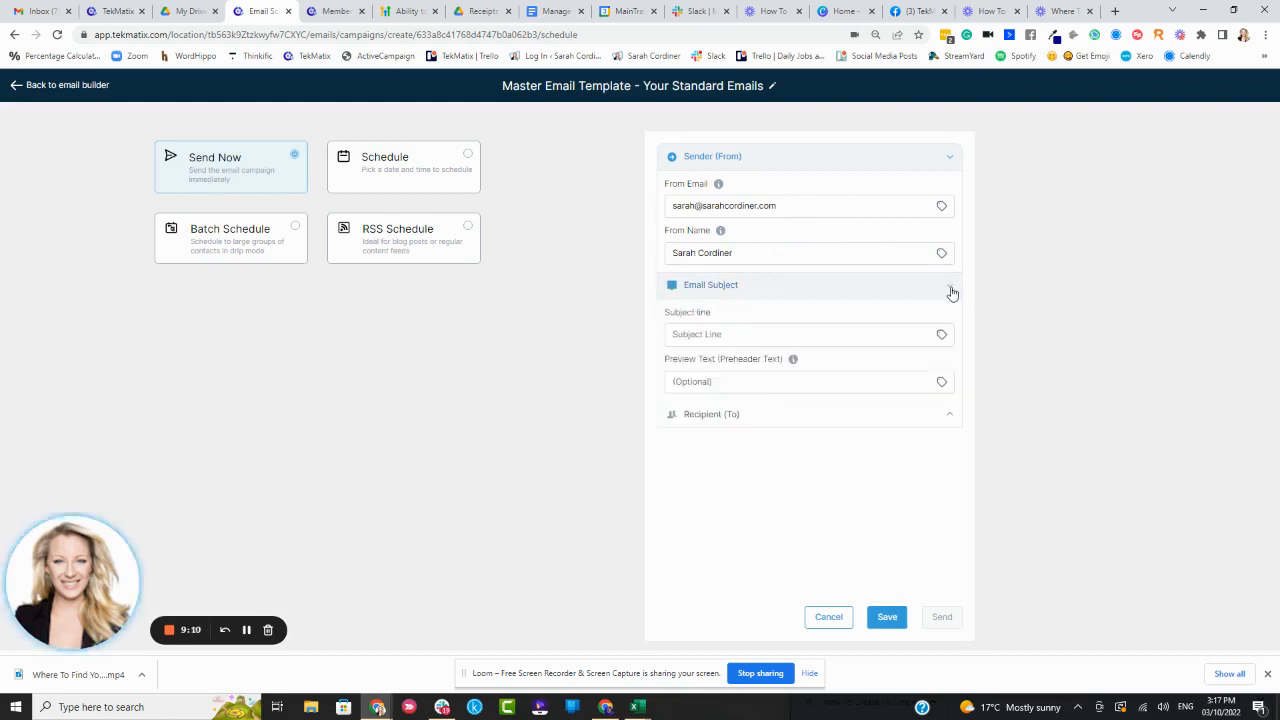
pyautogui.click(760, 334)
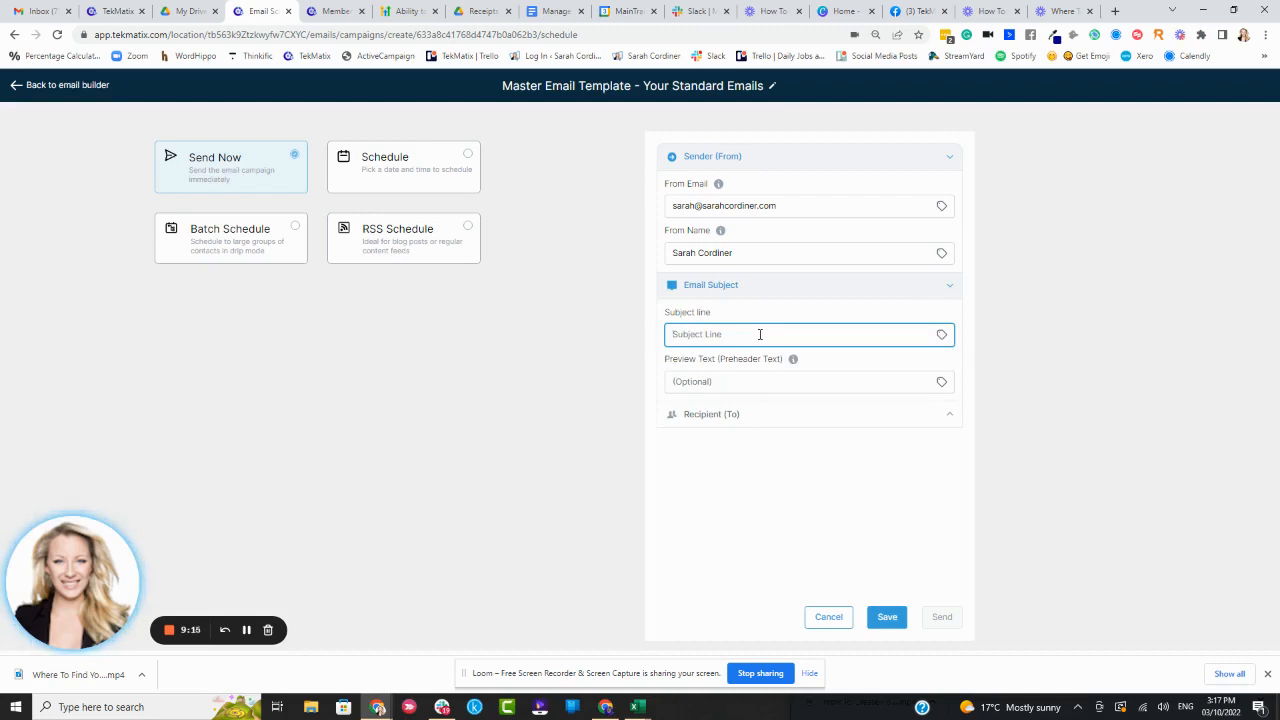
pyautogui.write('Did you know xxxx,')
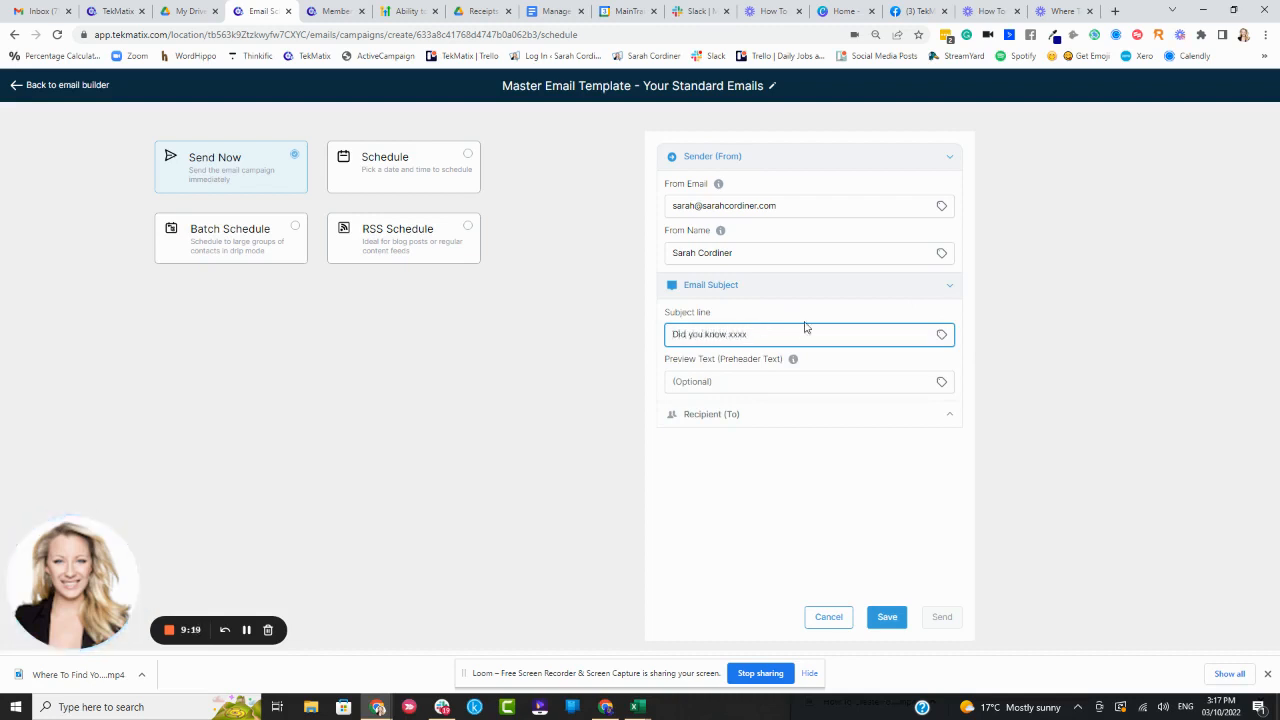
pyautogui.click(941, 336)
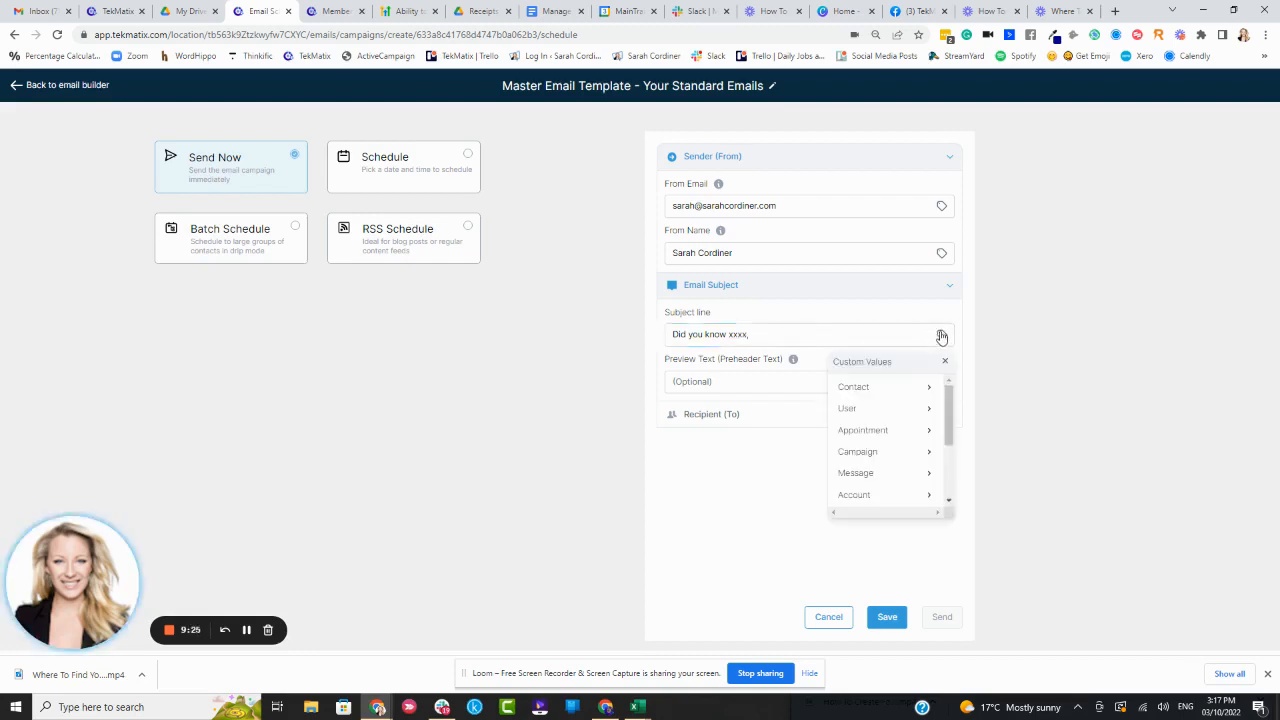
pyautogui.click(903, 386)
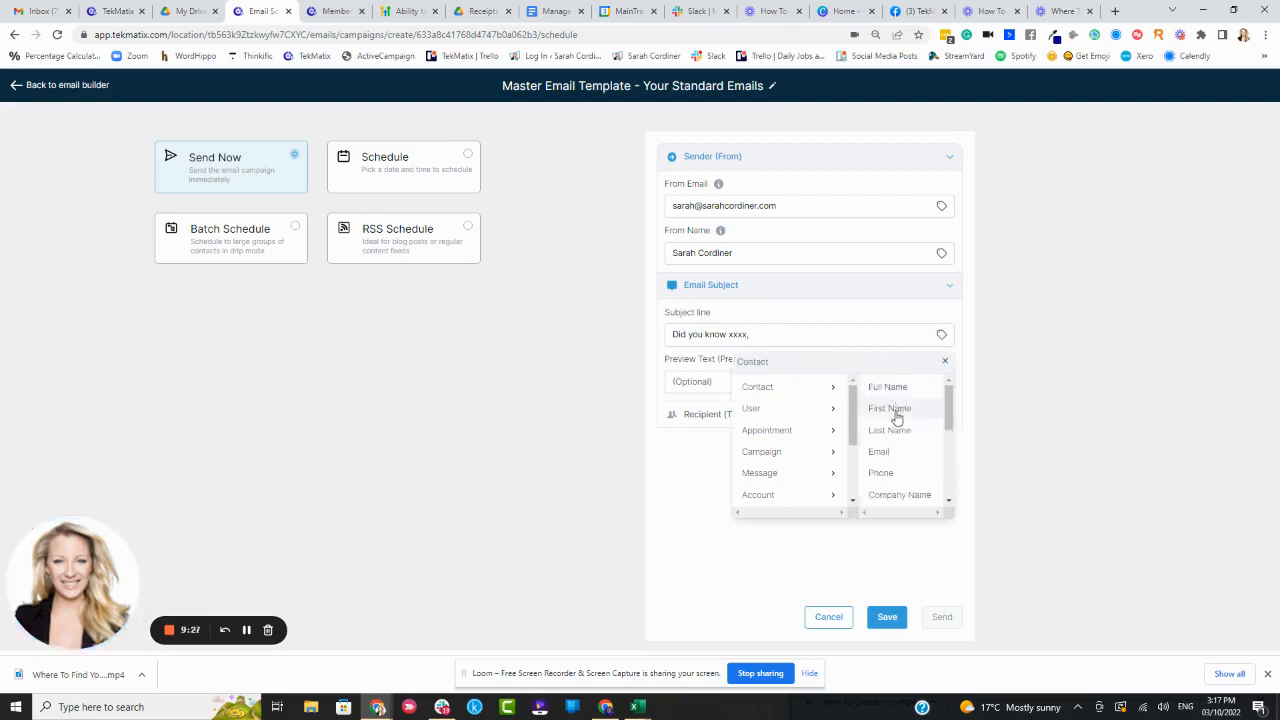
pyautogui.click(898, 409)
pyautogui.click(752, 338)
pyautogui.click(670, 336)
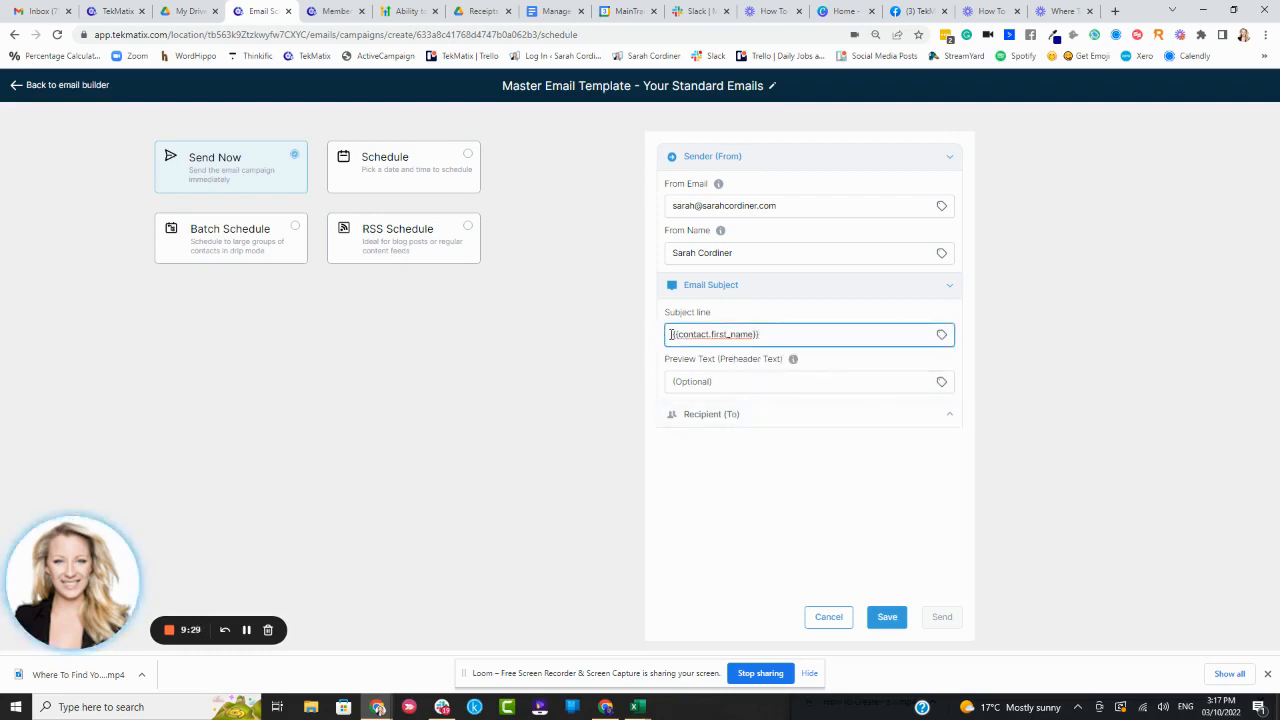
pyautogui.write('Did you know, ')
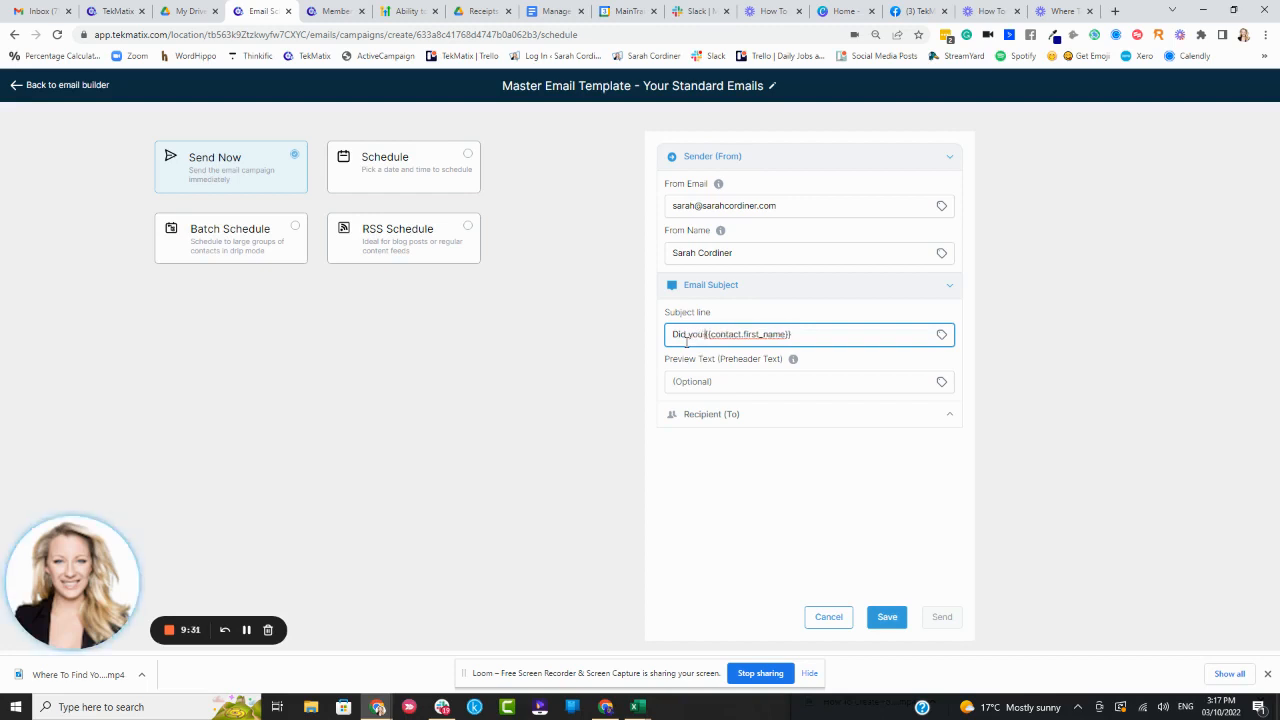
pyautogui.write('xxx,')
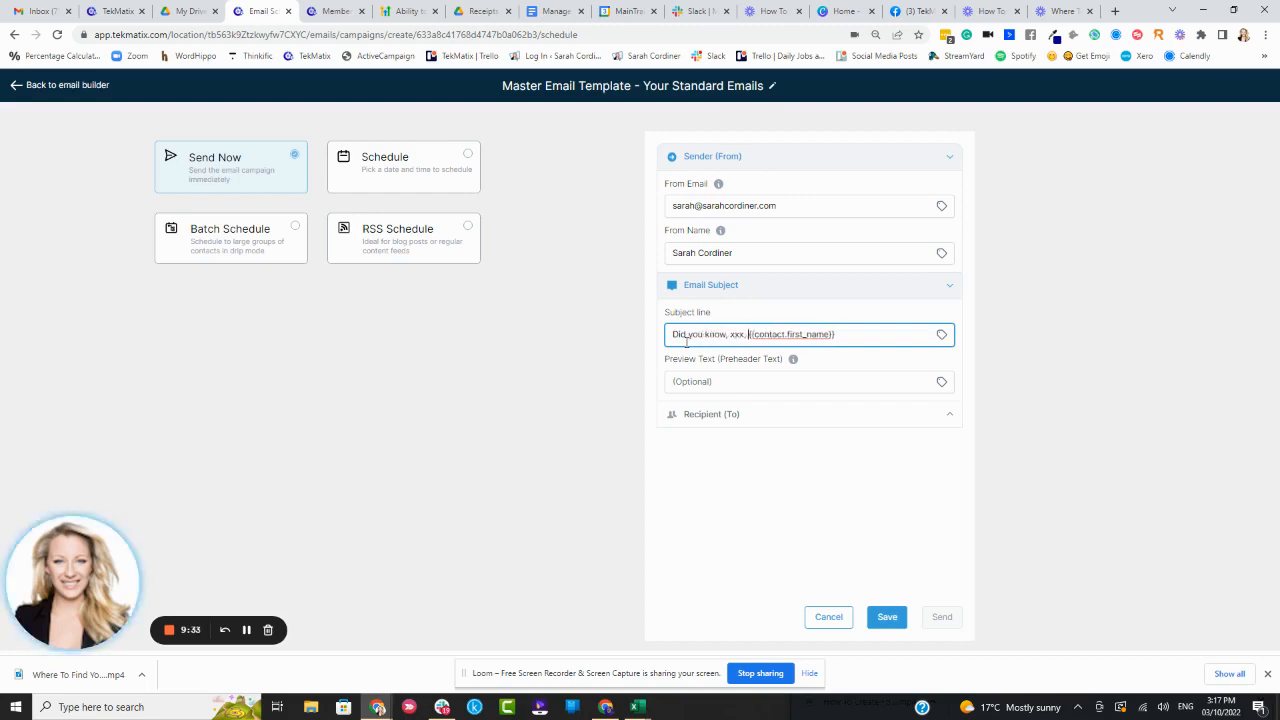
pyautogui.click(885, 311)
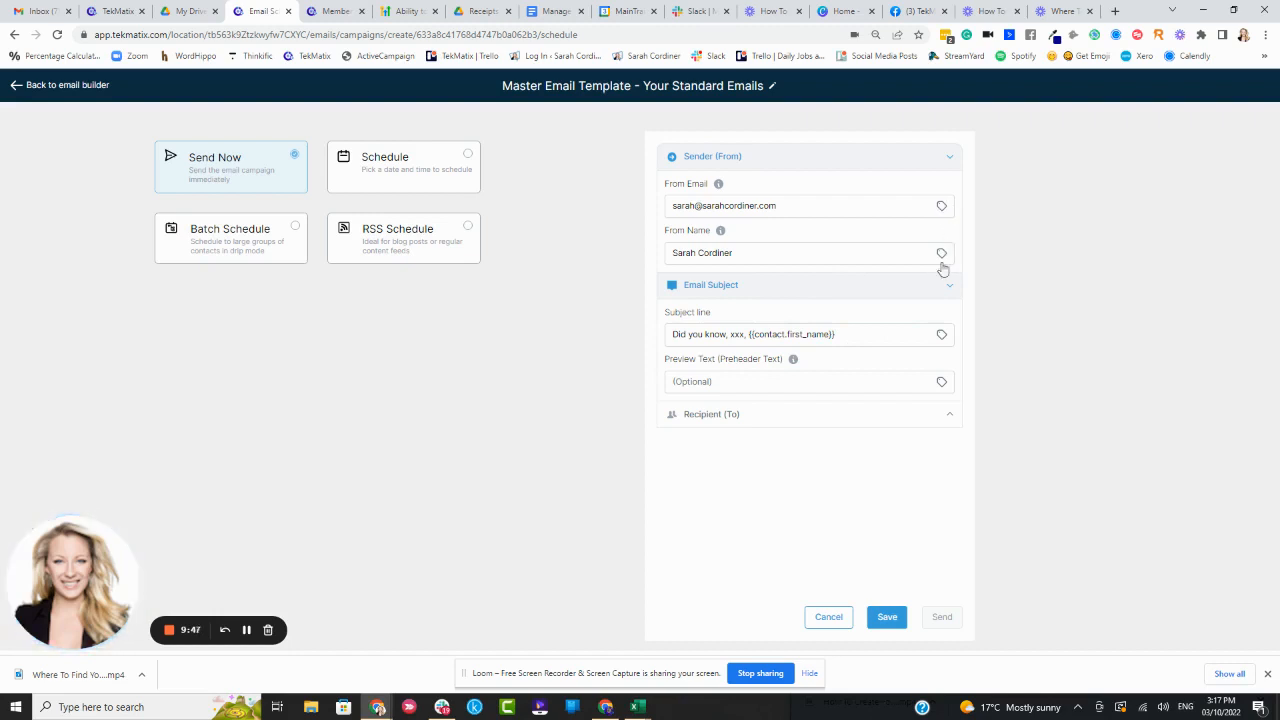
# Enter the preview text 'Here are 3 incredible things I bet you didnt know....' and save the settings
pyautogui.click(942, 385)
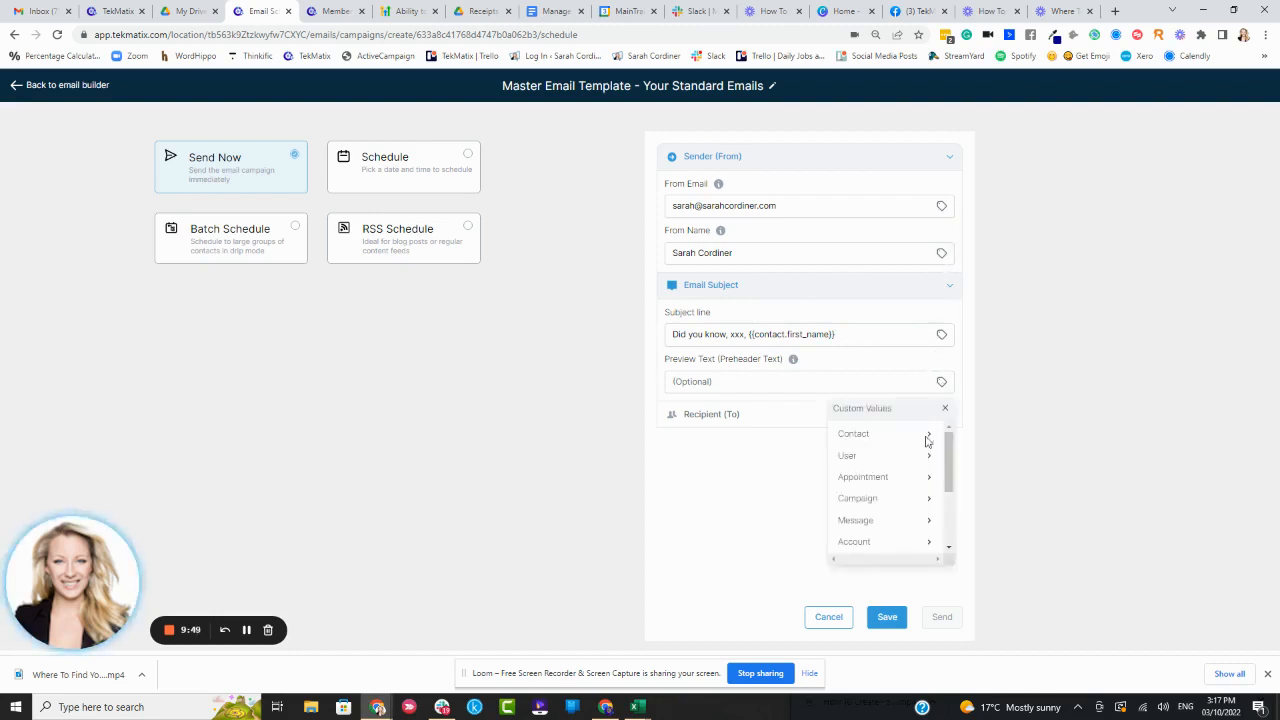
pyautogui.scroll(-5, 890, 480)
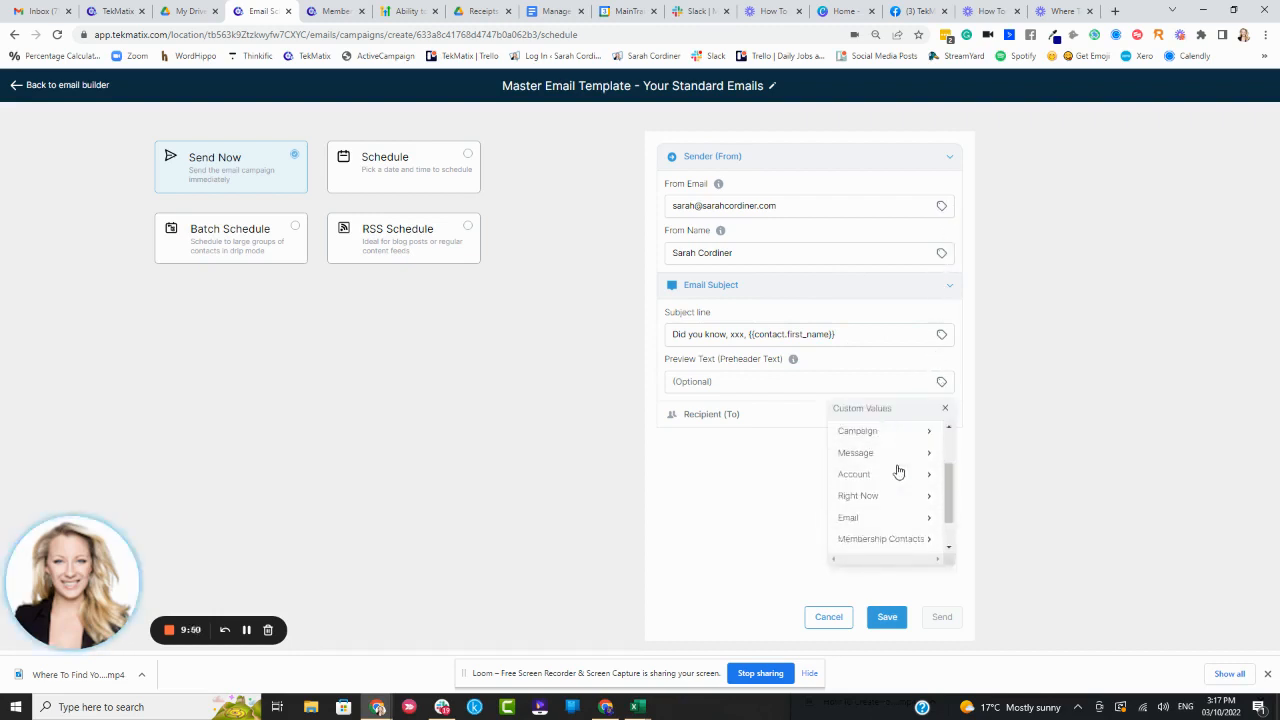
pyautogui.click(745, 382)
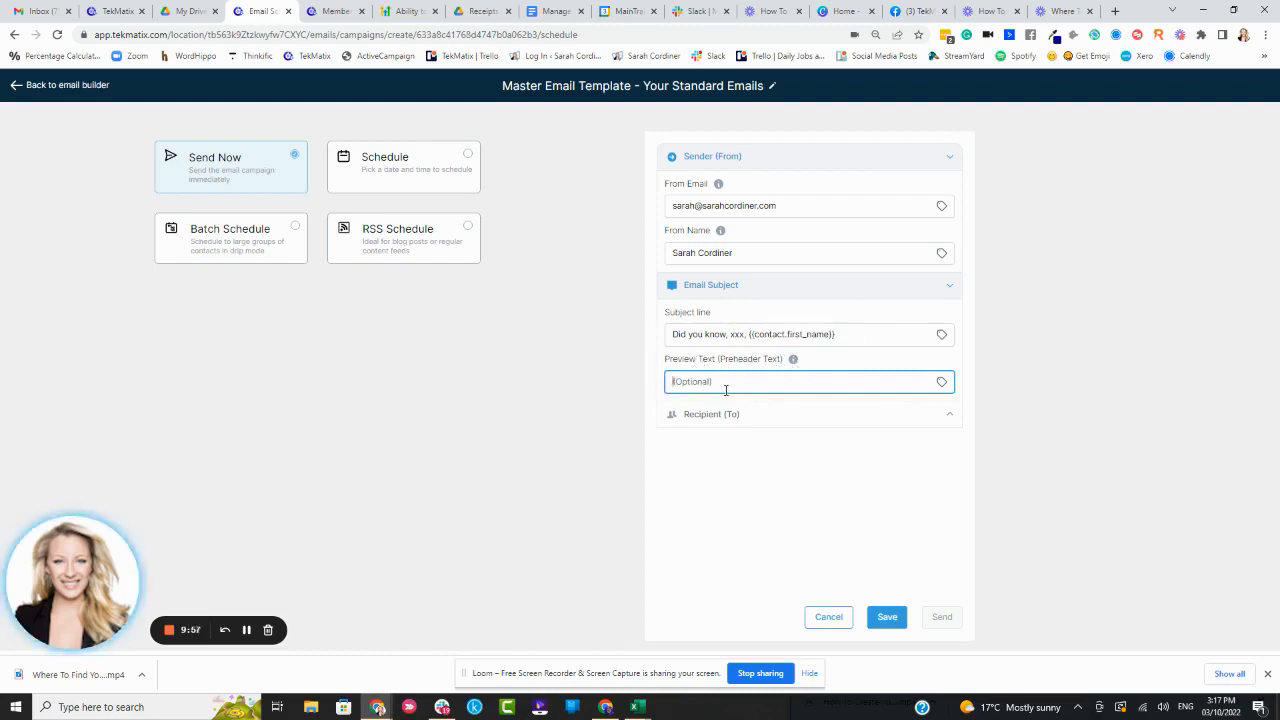
pyautogui.write('Here are 3 incredible things I bet you didnt know....')
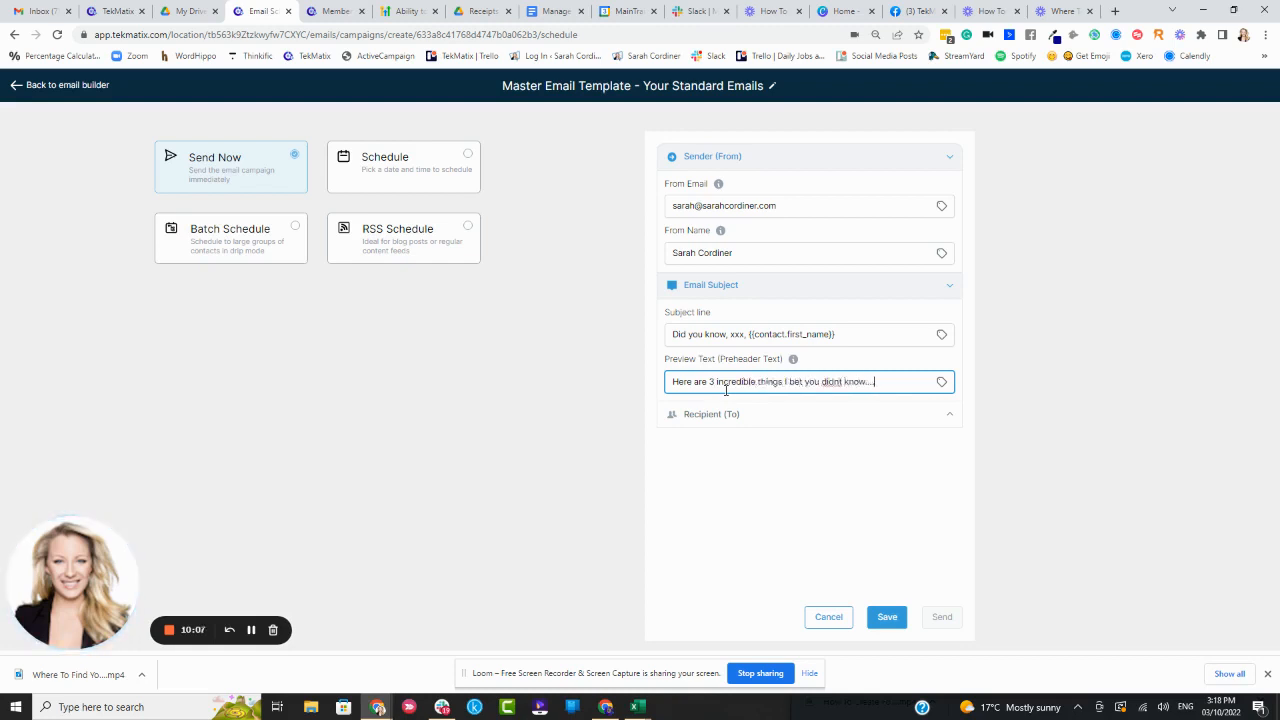
pyautogui.click(745, 465)
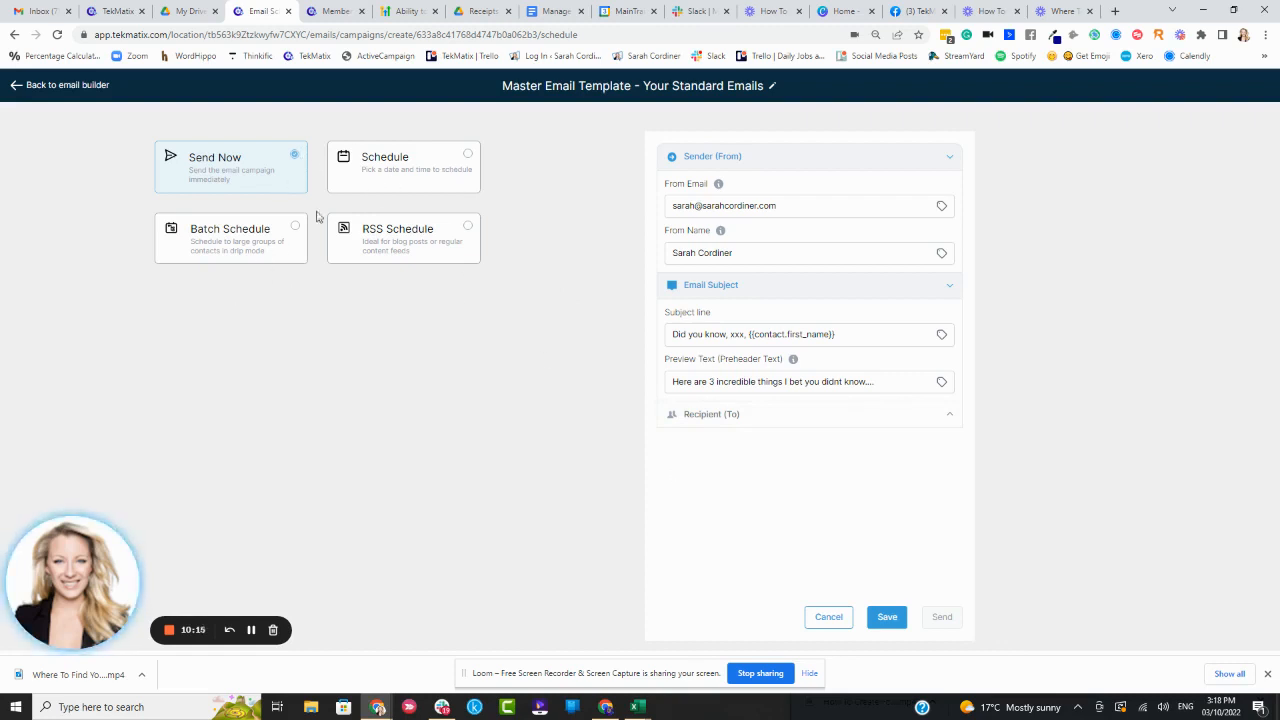
pyautogui.click(891, 619)
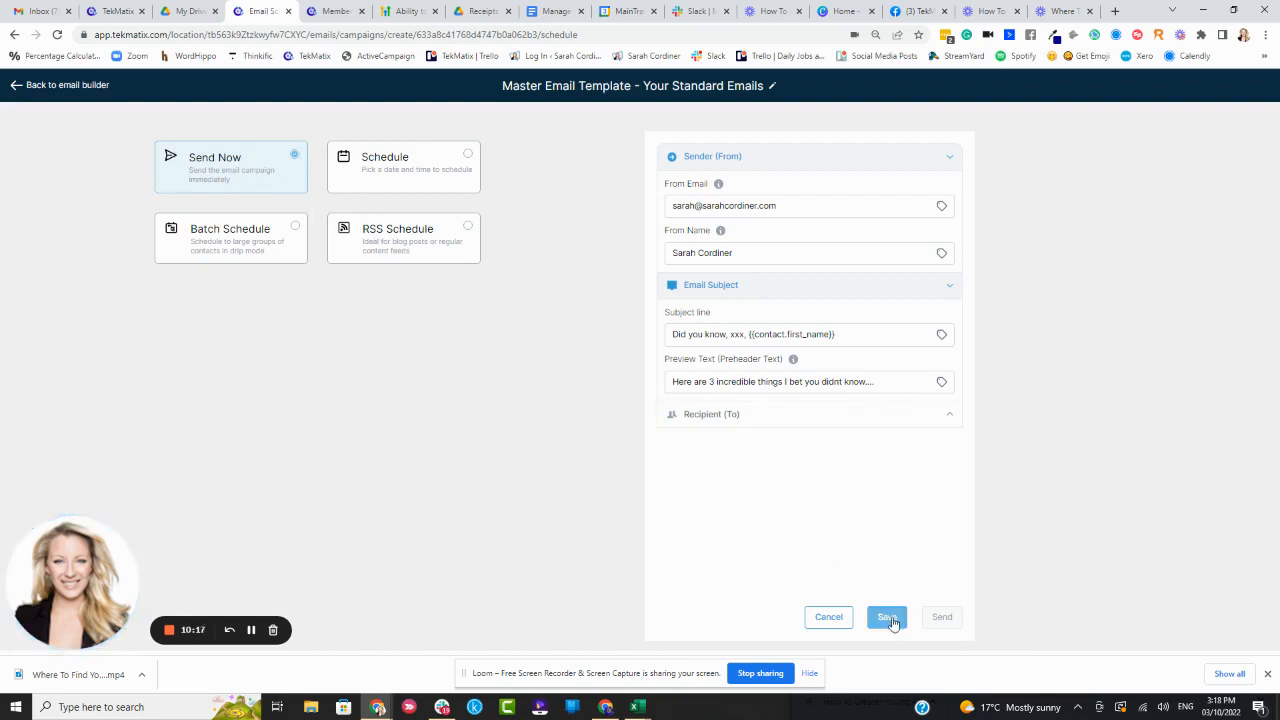
# Select the Schedule option and examine its date, time and time zone settings
pyautogui.click(396, 168)
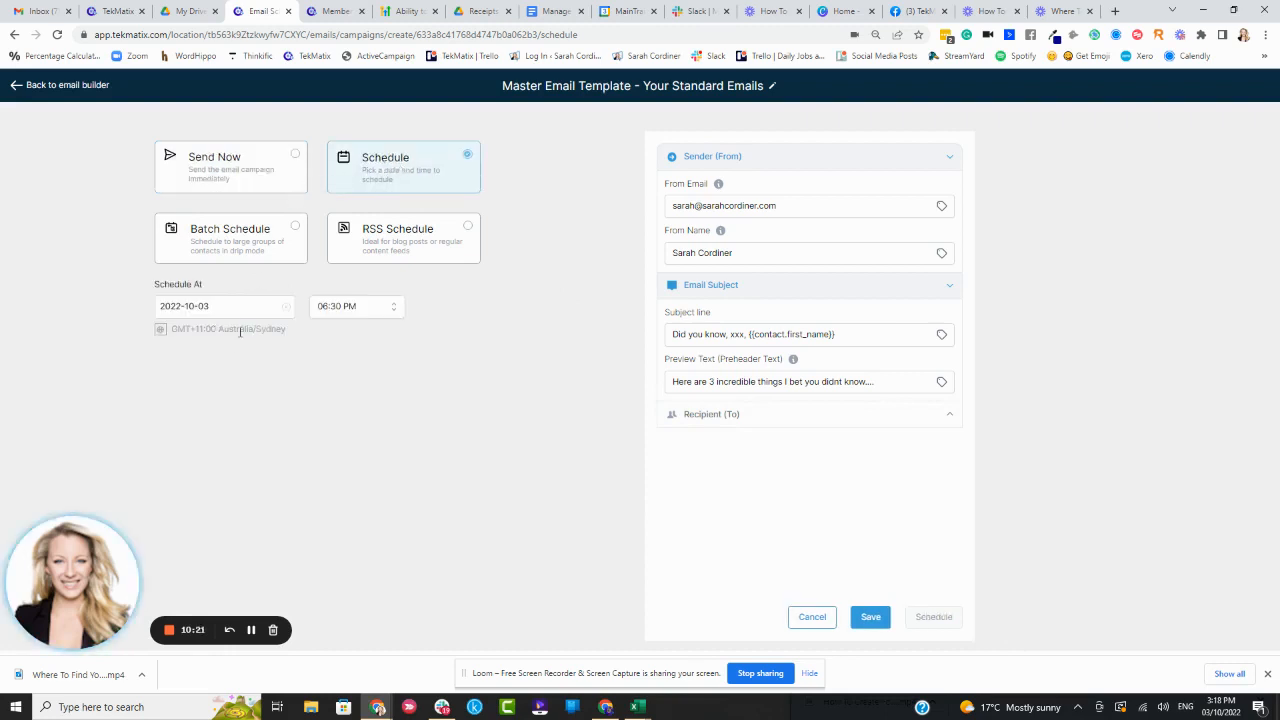
pyautogui.click(216, 310)
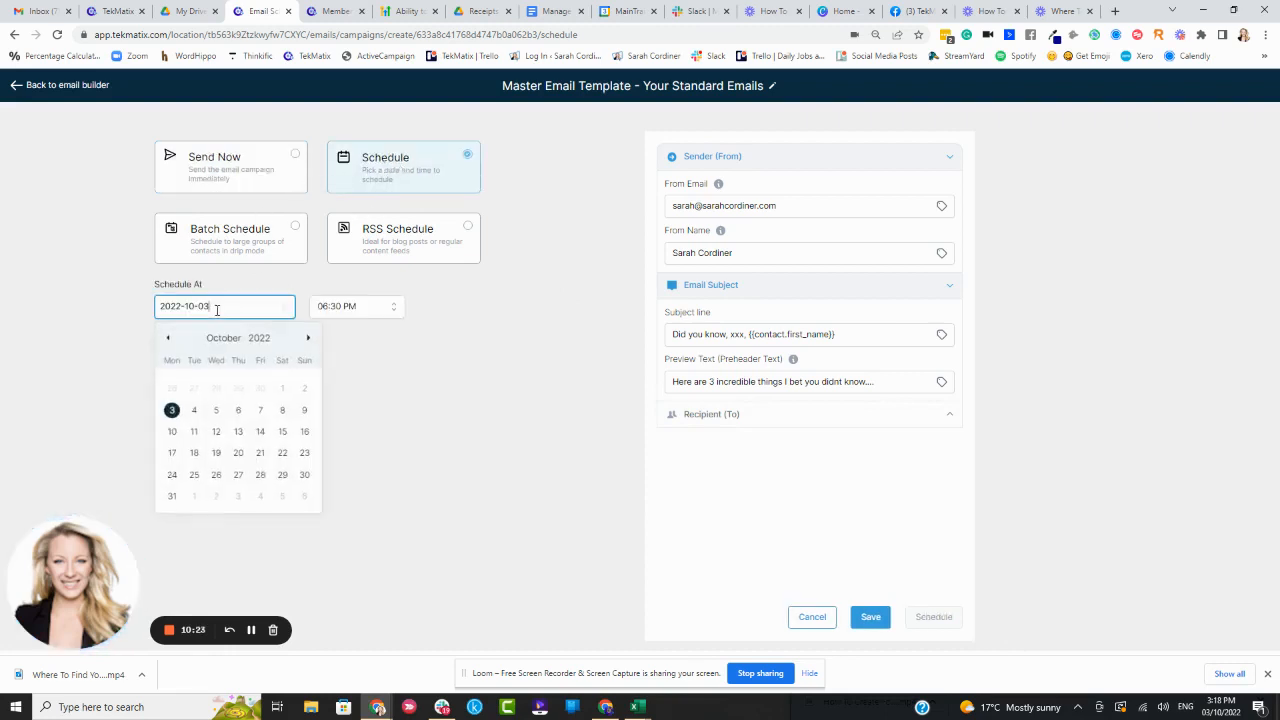
pyautogui.click(332, 312)
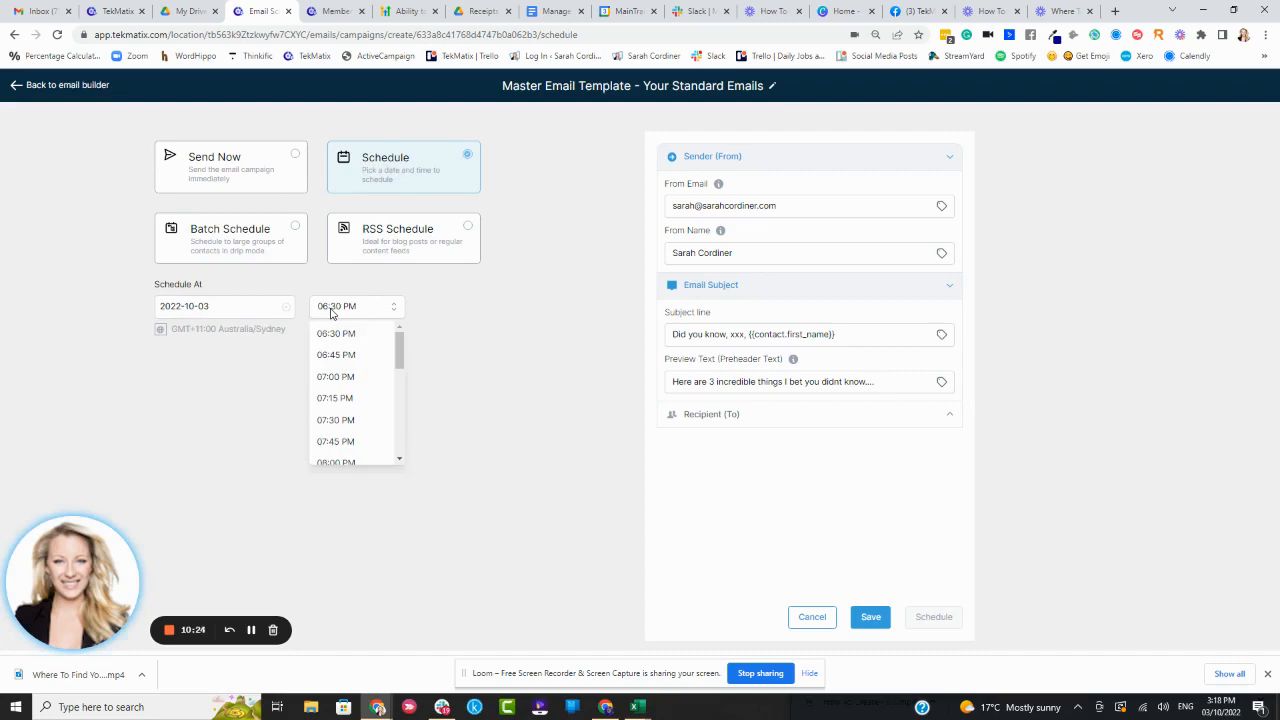
pyautogui.click(252, 340)
pyautogui.moveTo(292, 330); pyautogui.dragTo(160, 333)
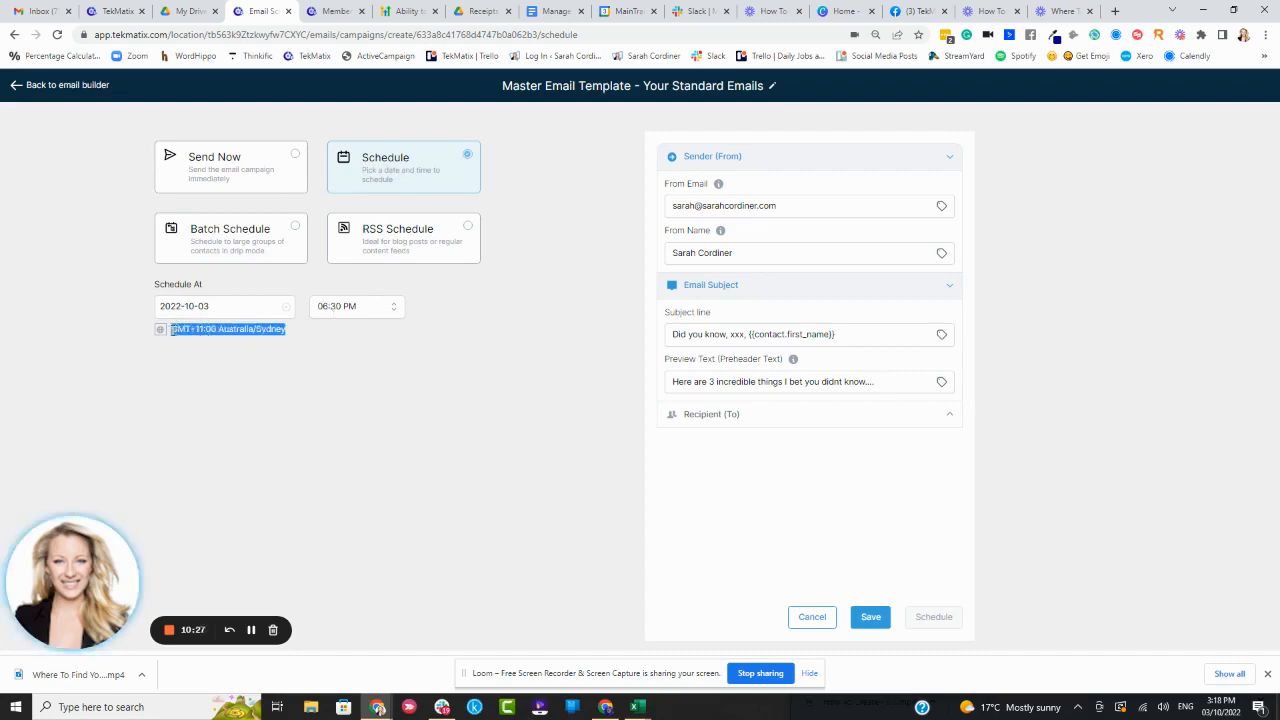
pyautogui.click(212, 338)
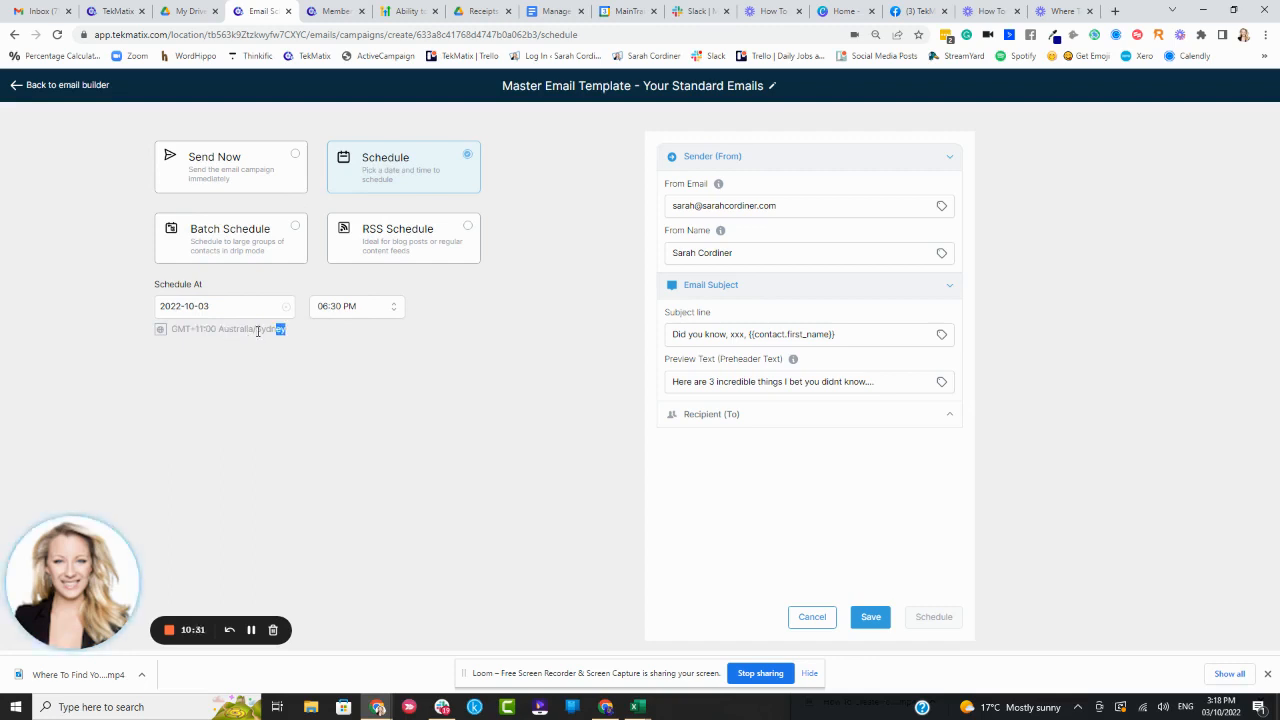
pyautogui.moveTo(286, 330); pyautogui.dragTo(172, 329)
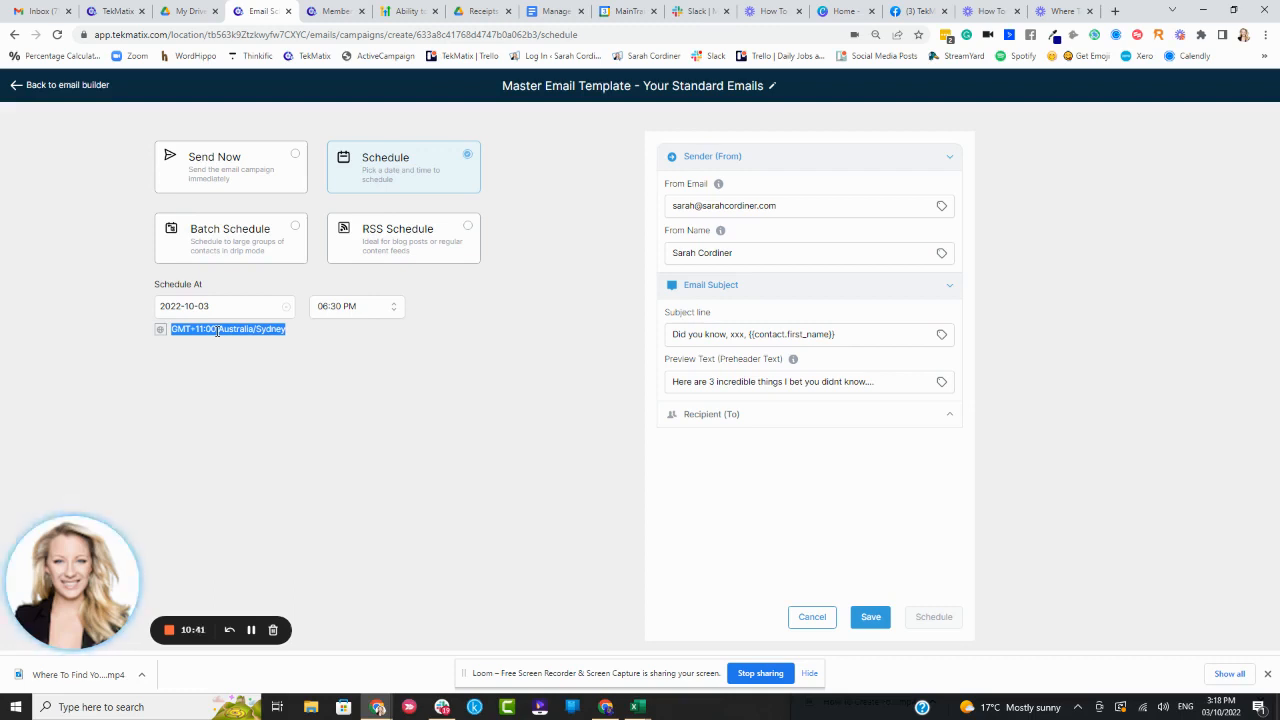
pyautogui.click(293, 336)
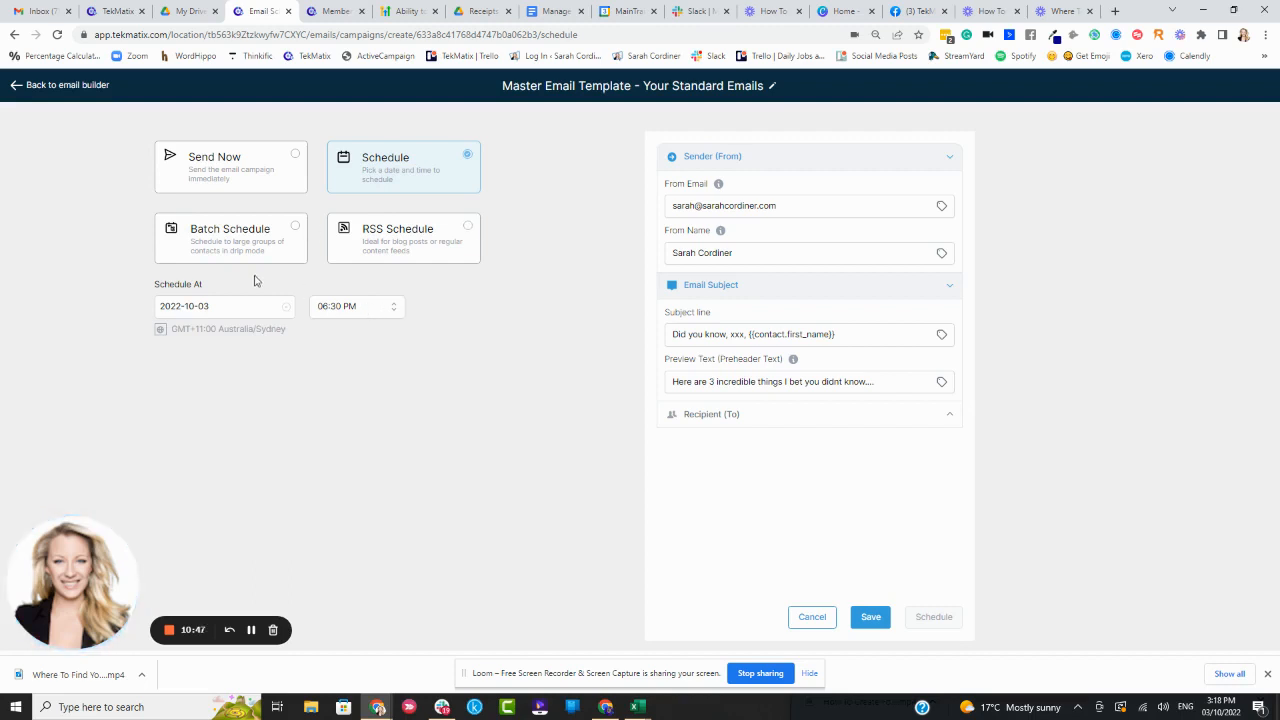
# Switch to Batch Schedule and set the batch quantity to 1000
pyautogui.click(271, 241)
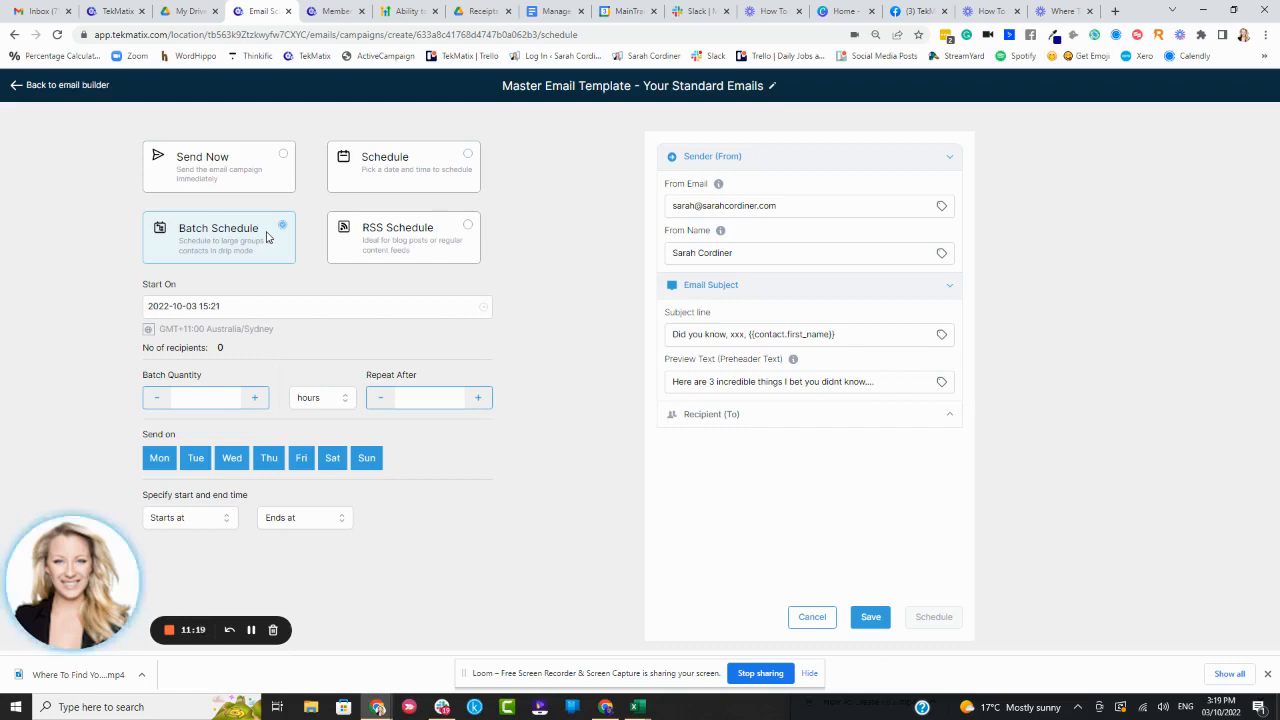
pyautogui.click(254, 398)
pyautogui.click(254, 398)
pyautogui.click(254, 398)
pyautogui.click(254, 398)
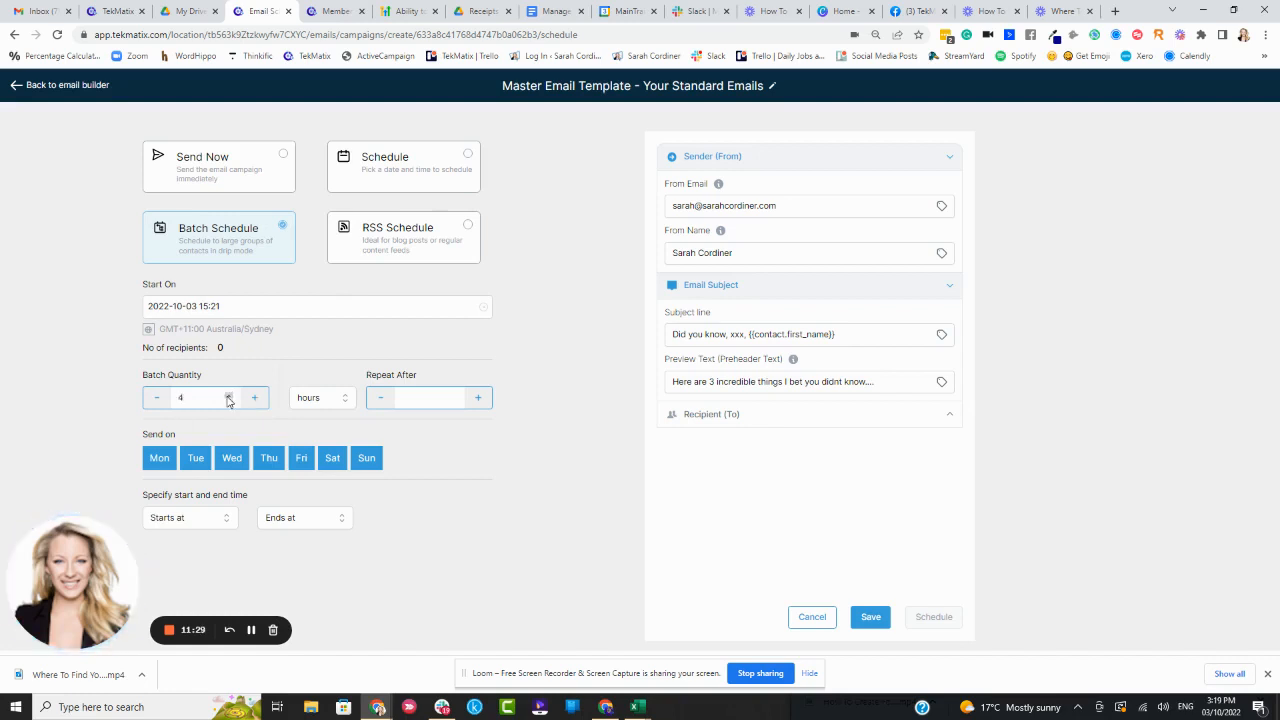
pyautogui.press('BackSpace')
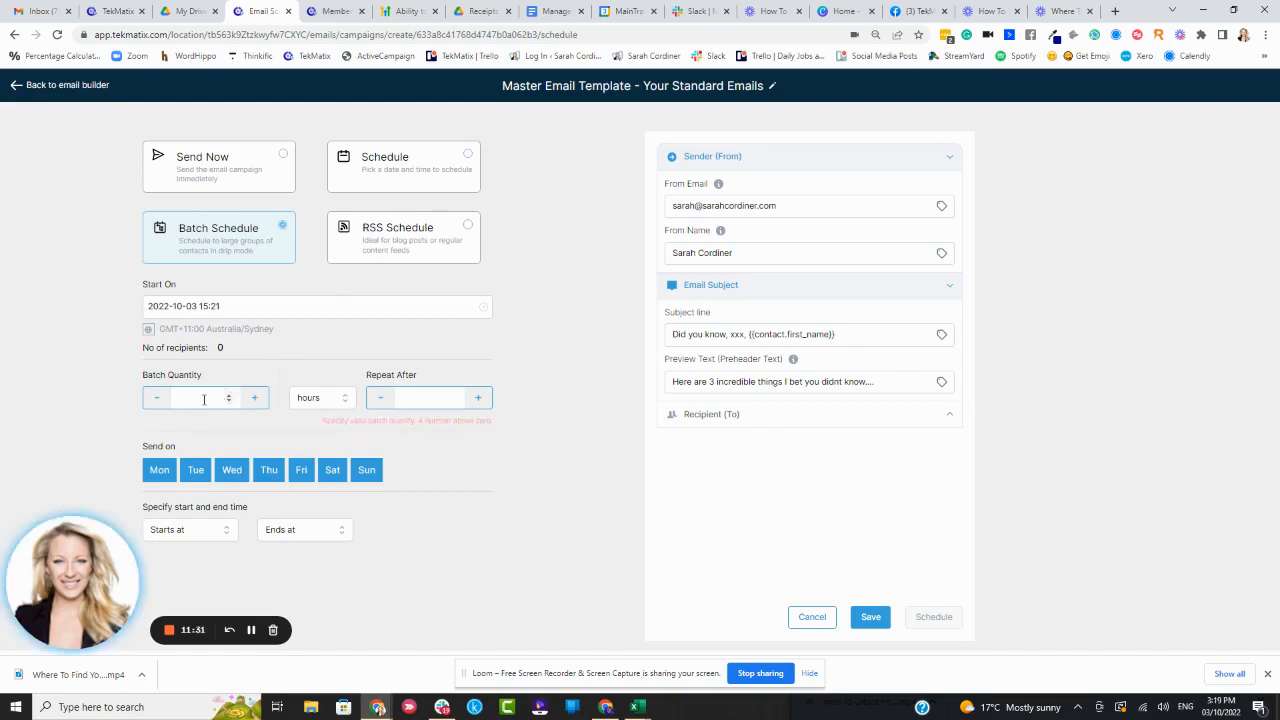
pyautogui.write('1')
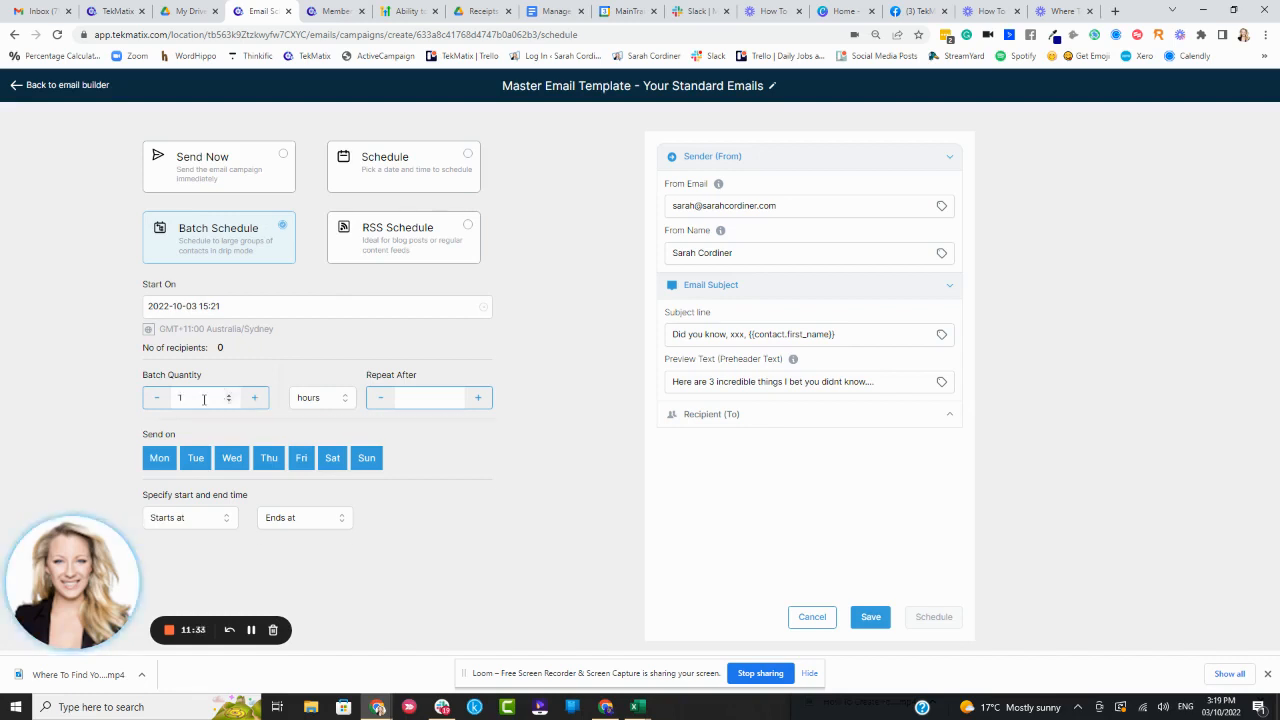
pyautogui.write('000')
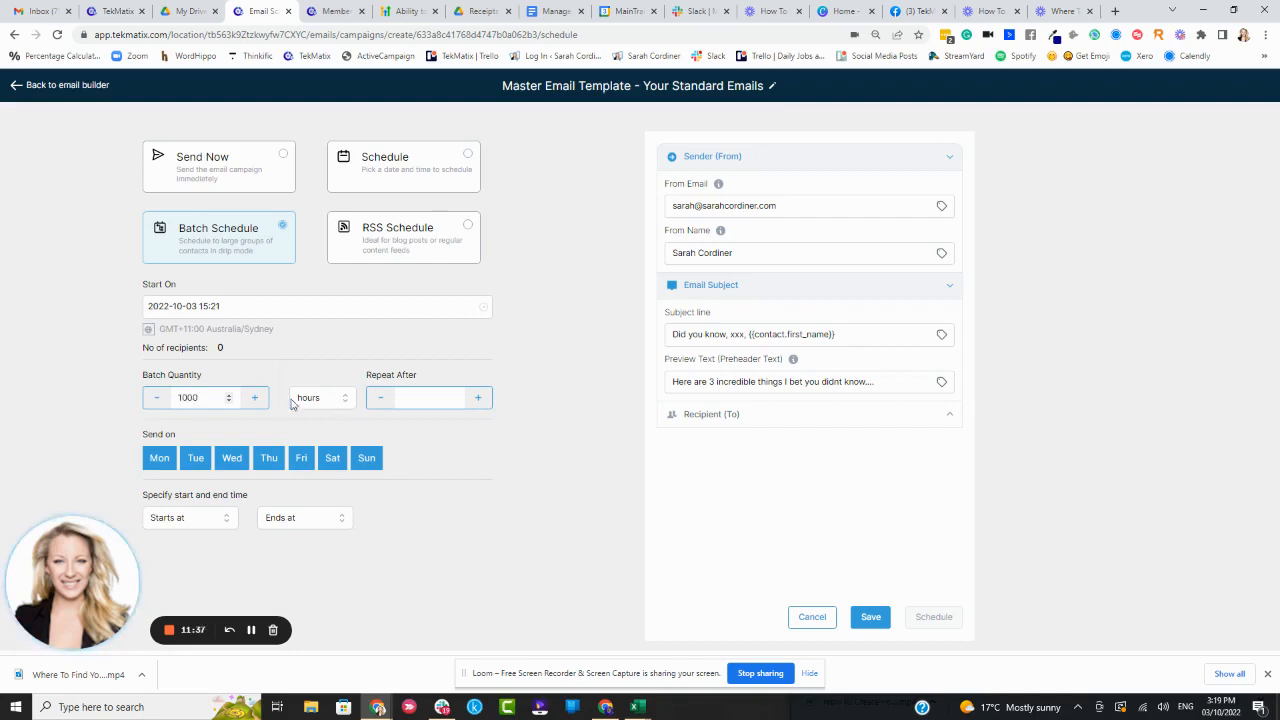
# Set the batch quantity to 1 and the Repeat After interval to 1 hours
pyautogui.click(305, 398)
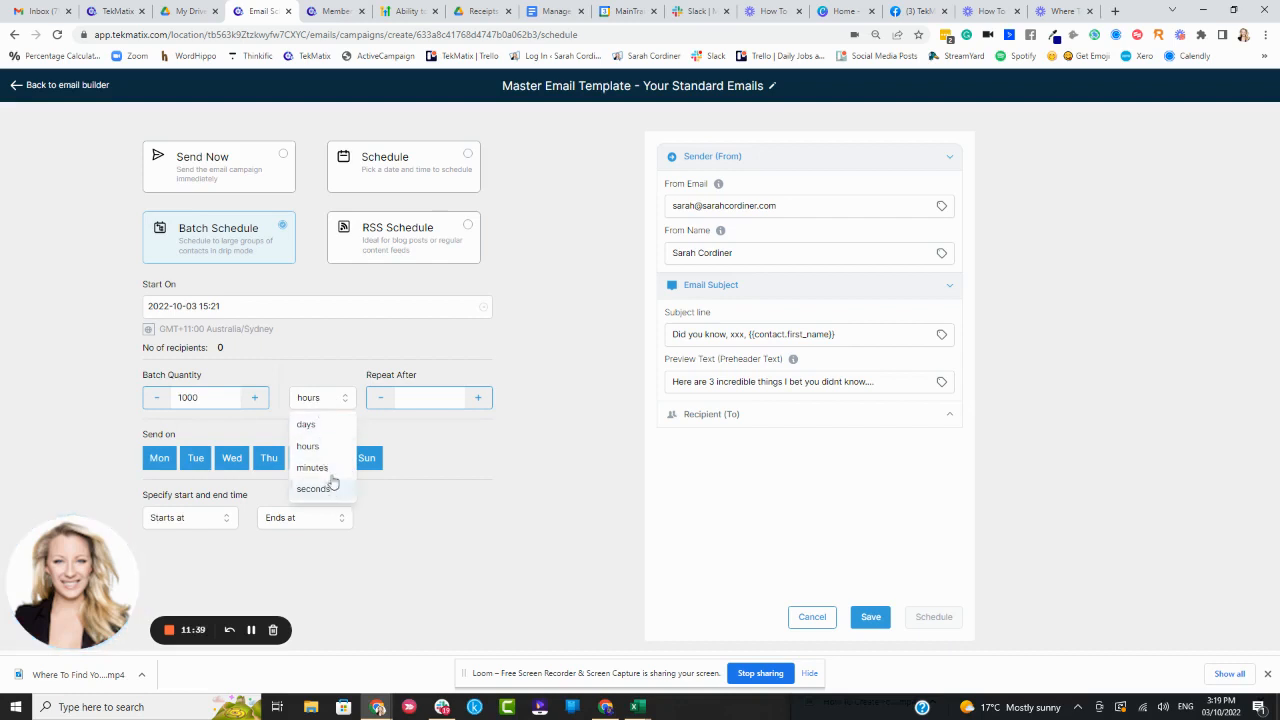
pyautogui.moveTo(205, 398); pyautogui.dragTo(175, 398)
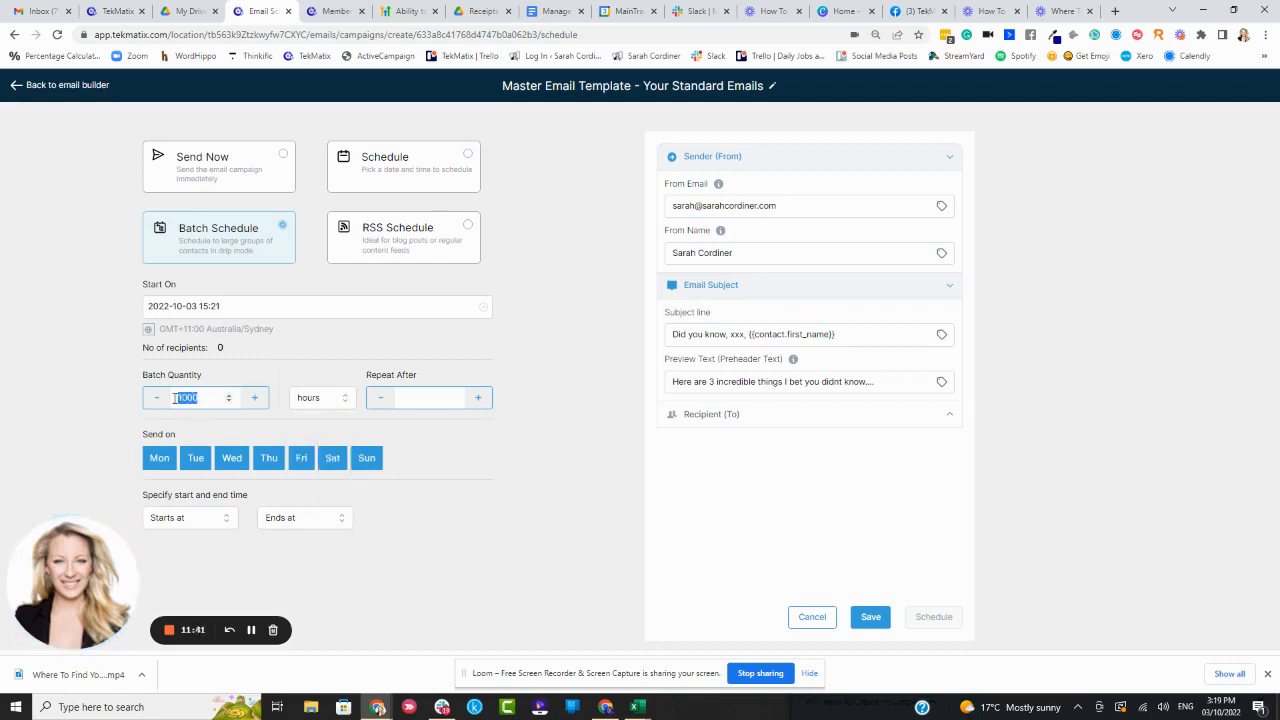
pyautogui.press('BackSpace')
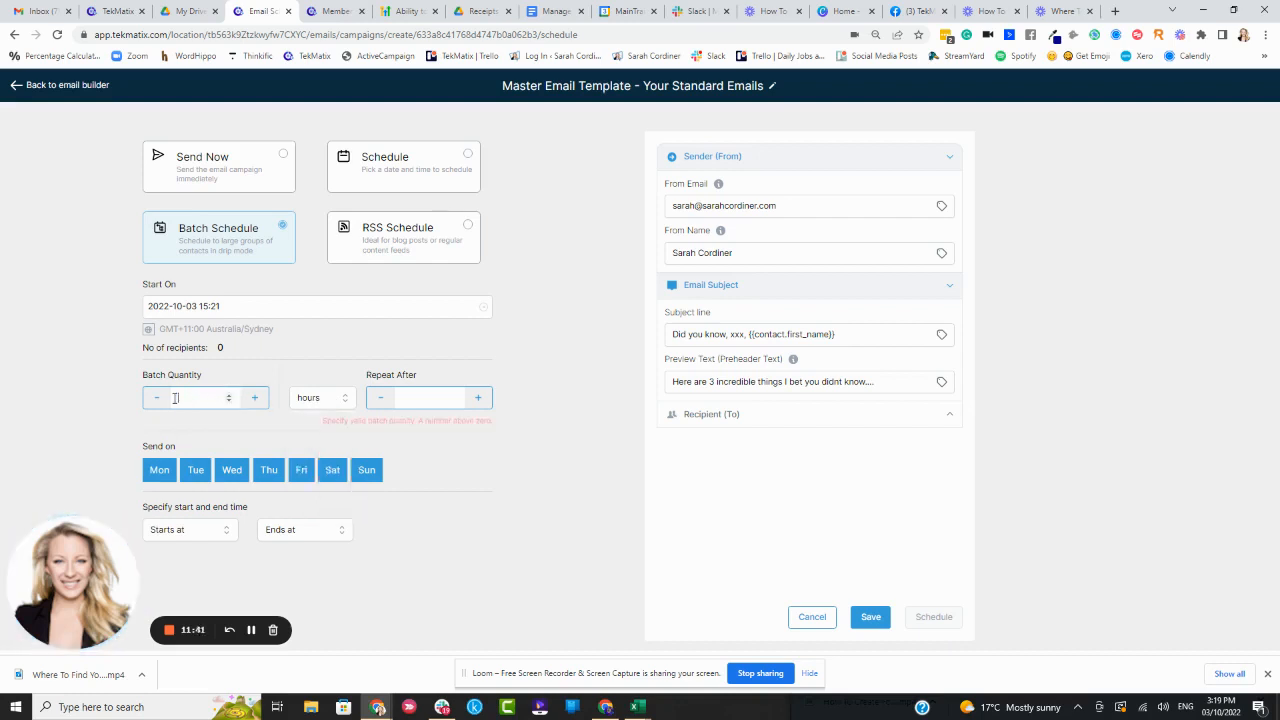
pyautogui.click(251, 630)
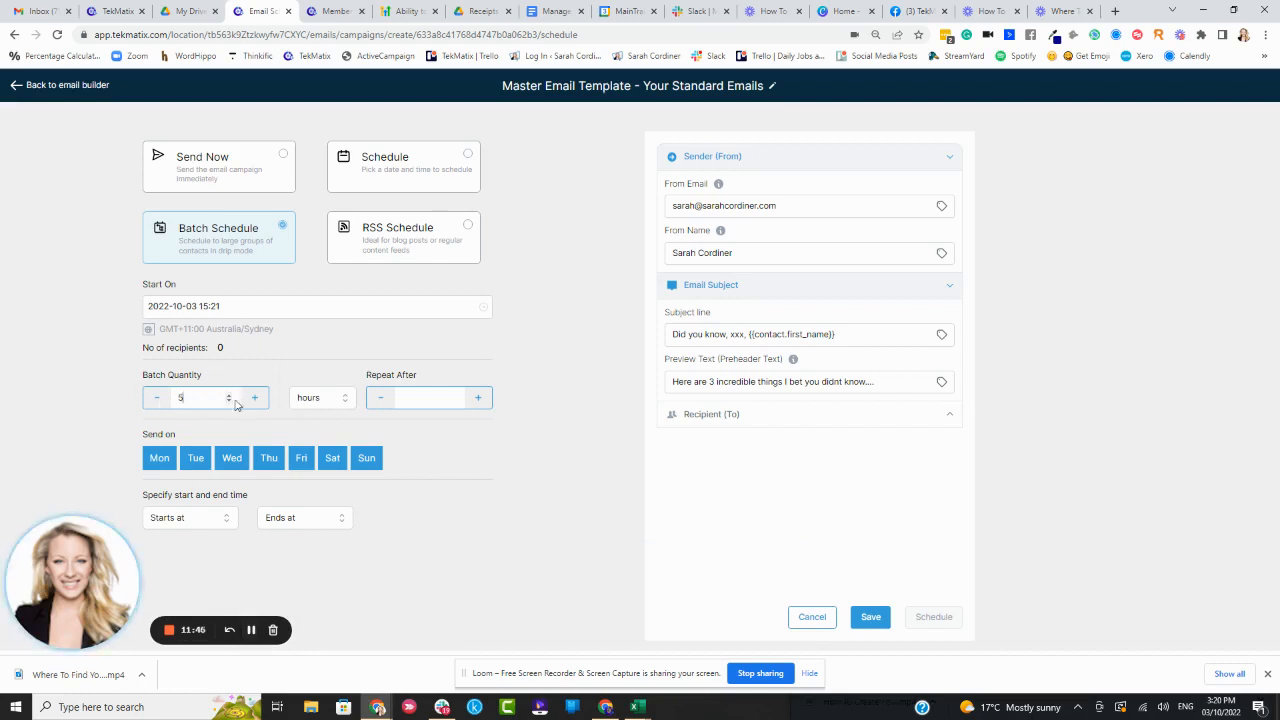
pyautogui.doubleClick(181, 399)
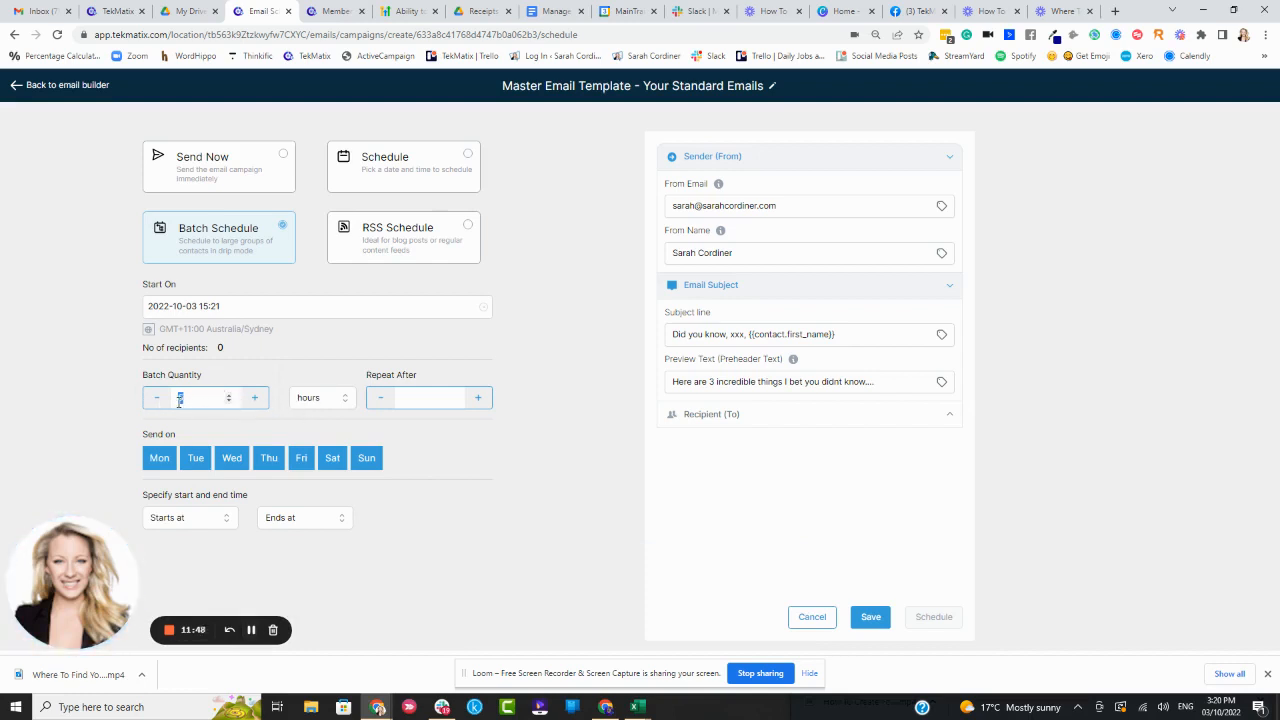
pyautogui.press('BackSpace')
pyautogui.write('1')
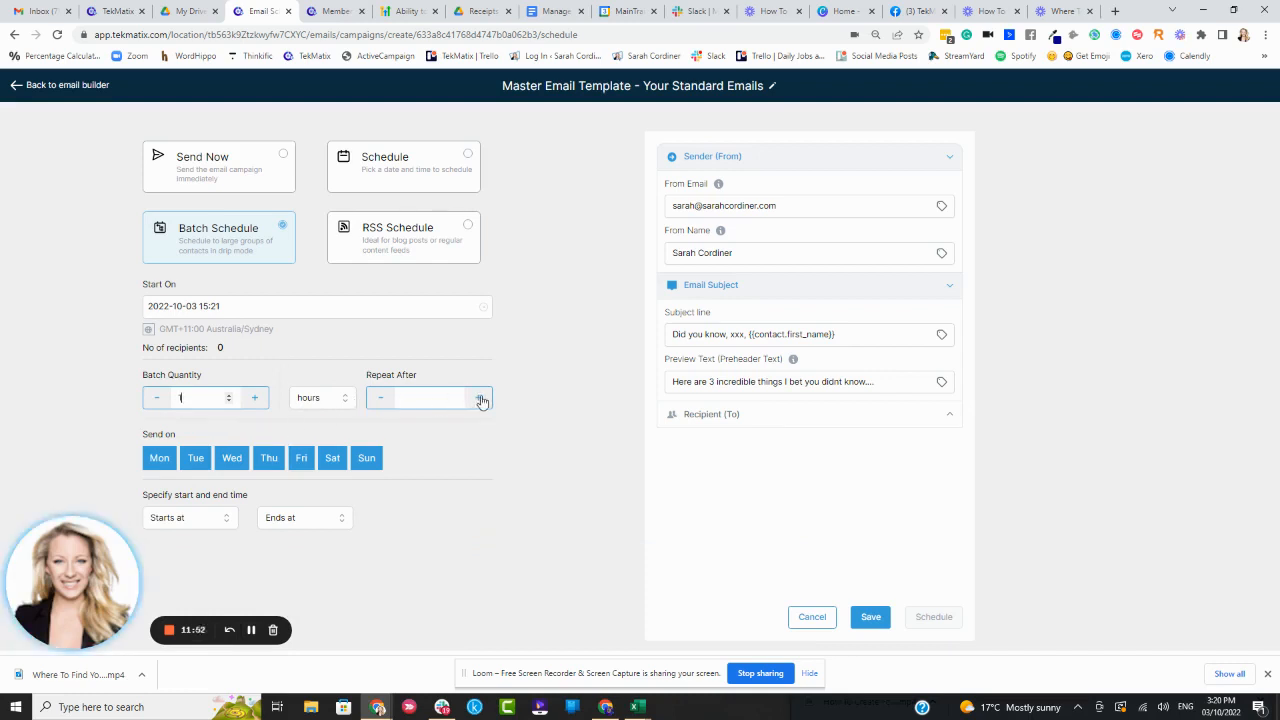
pyautogui.click(420, 395)
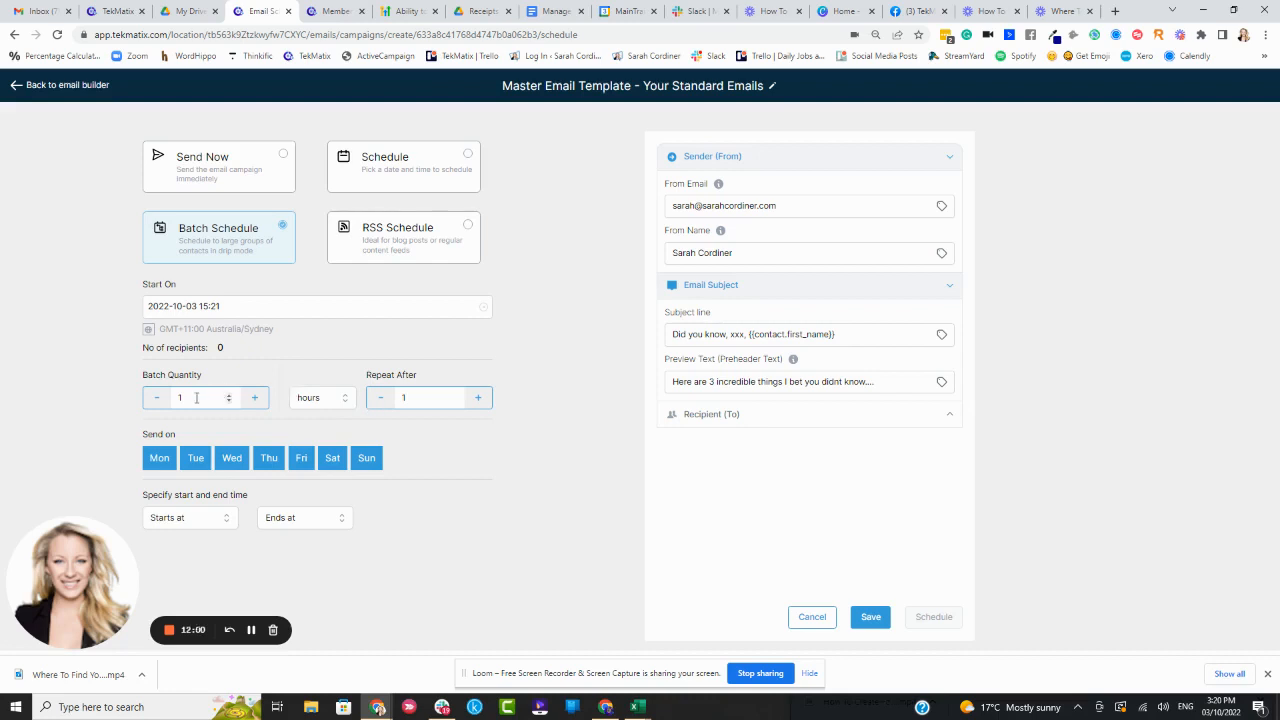
# Try fractional batch quantities of 0.5 and 0.2, then clear the batch quantity field
pyautogui.press('BackSpace')
pyautogui.write('0.5')
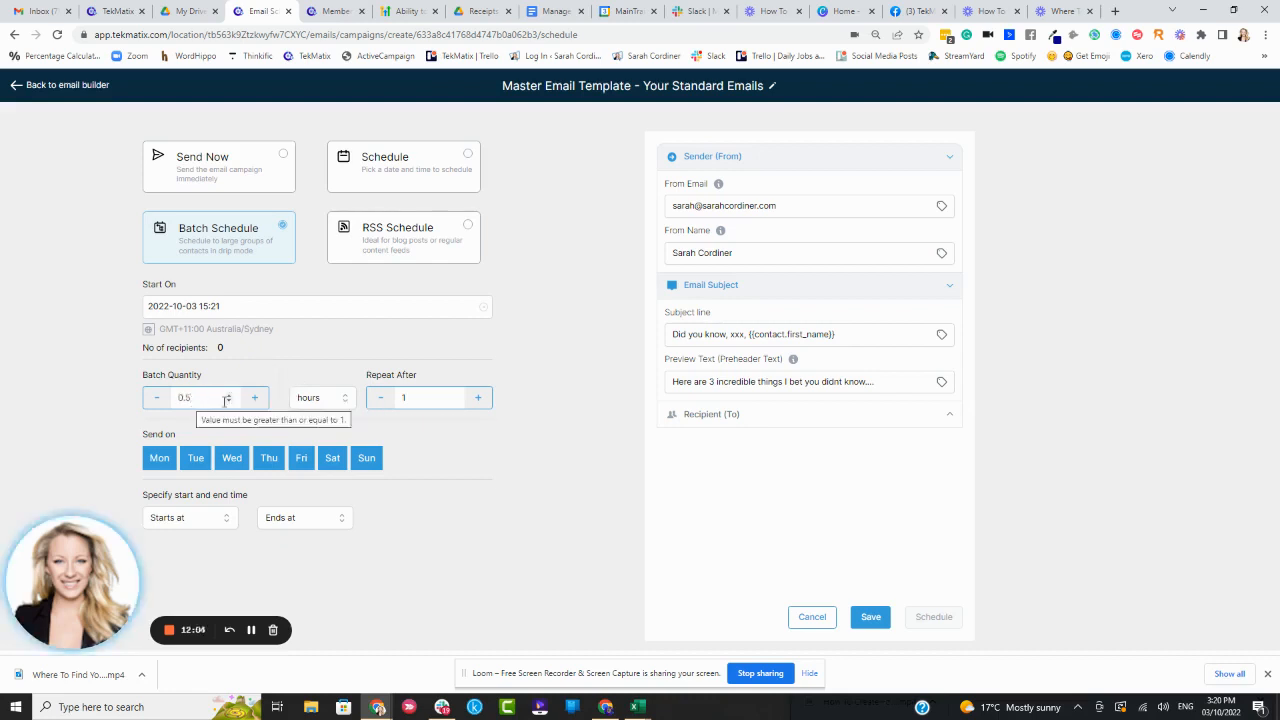
pyautogui.doubleClick(172, 397)
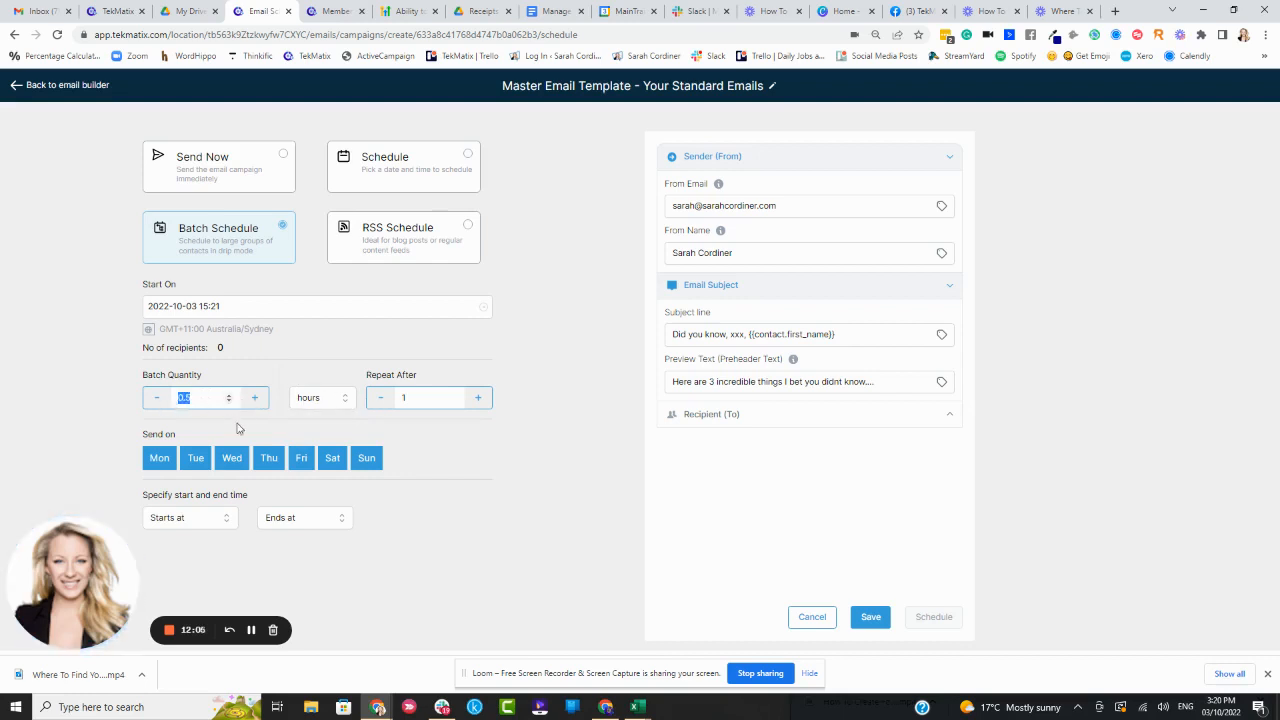
pyautogui.press('BackSpace')
pyautogui.write('0.2')
pyautogui.moveTo(205, 399); pyautogui.dragTo(168, 402)
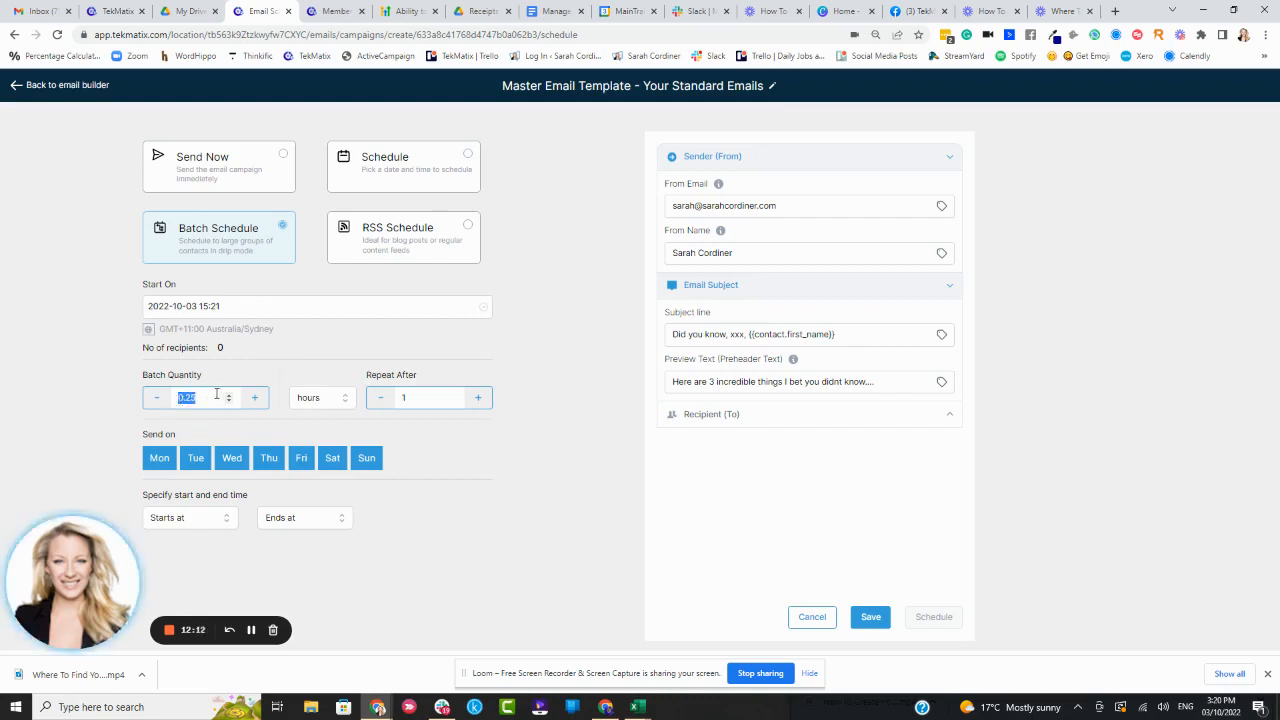
pyautogui.write('0.5')
pyautogui.doubleClick(203, 401)
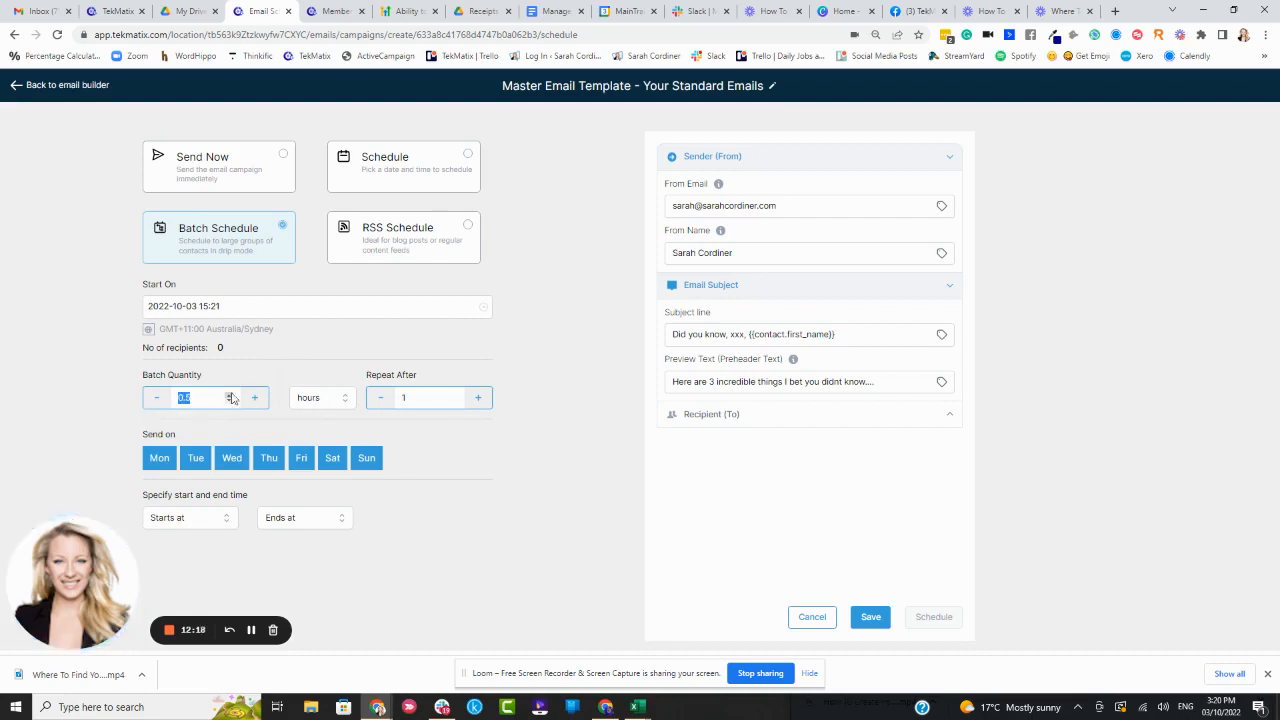
pyautogui.press('BackSpace')
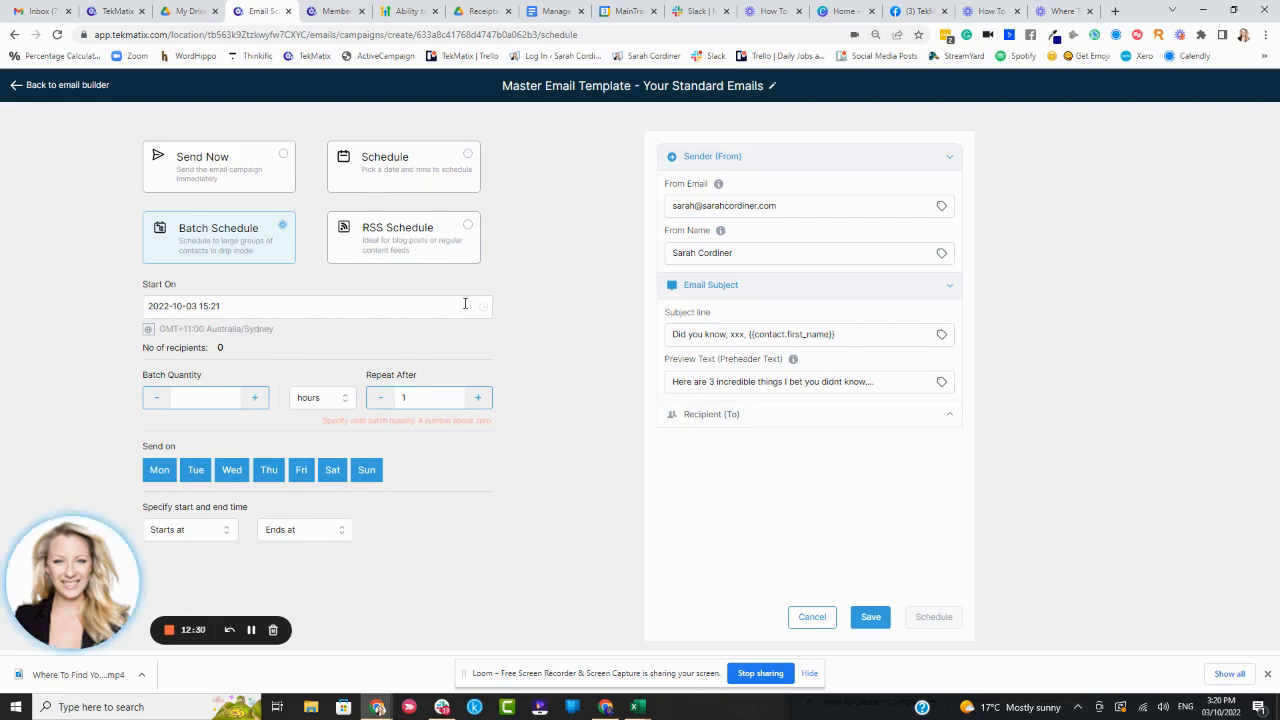
# Leave the campaign setup and open the Email Templates list
pyautogui.click(16, 87)
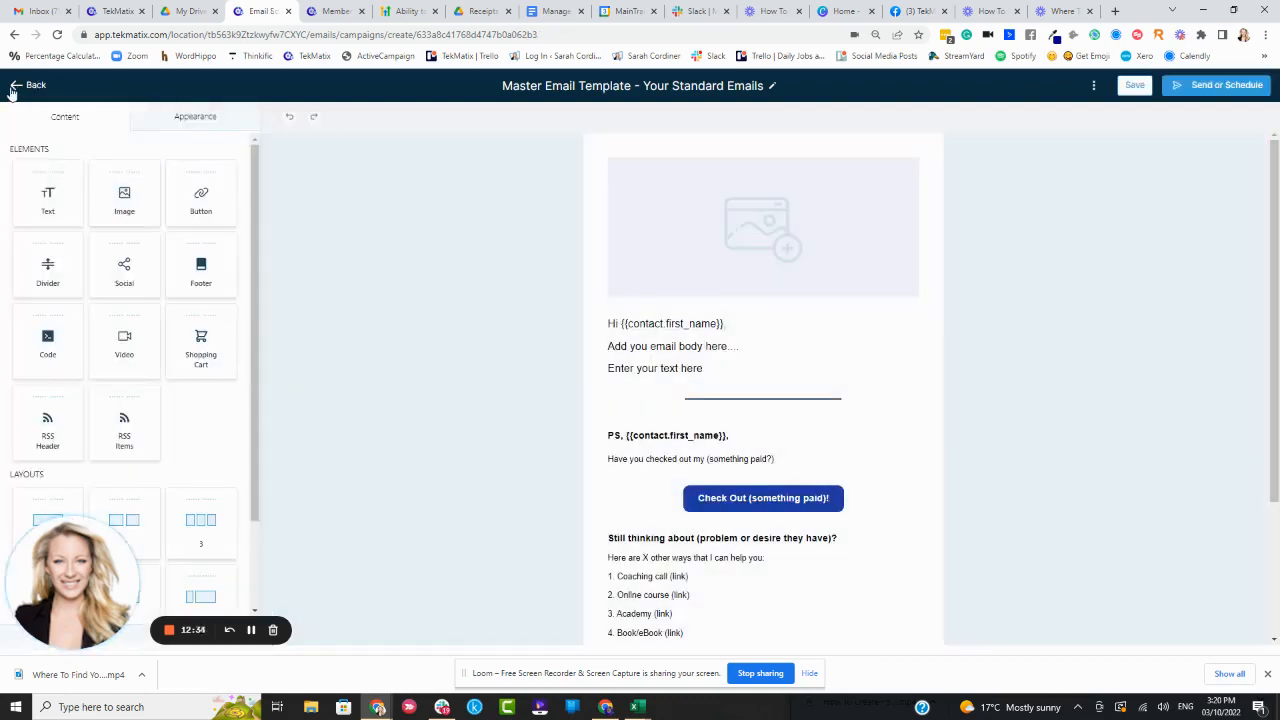
pyautogui.click(17, 87)
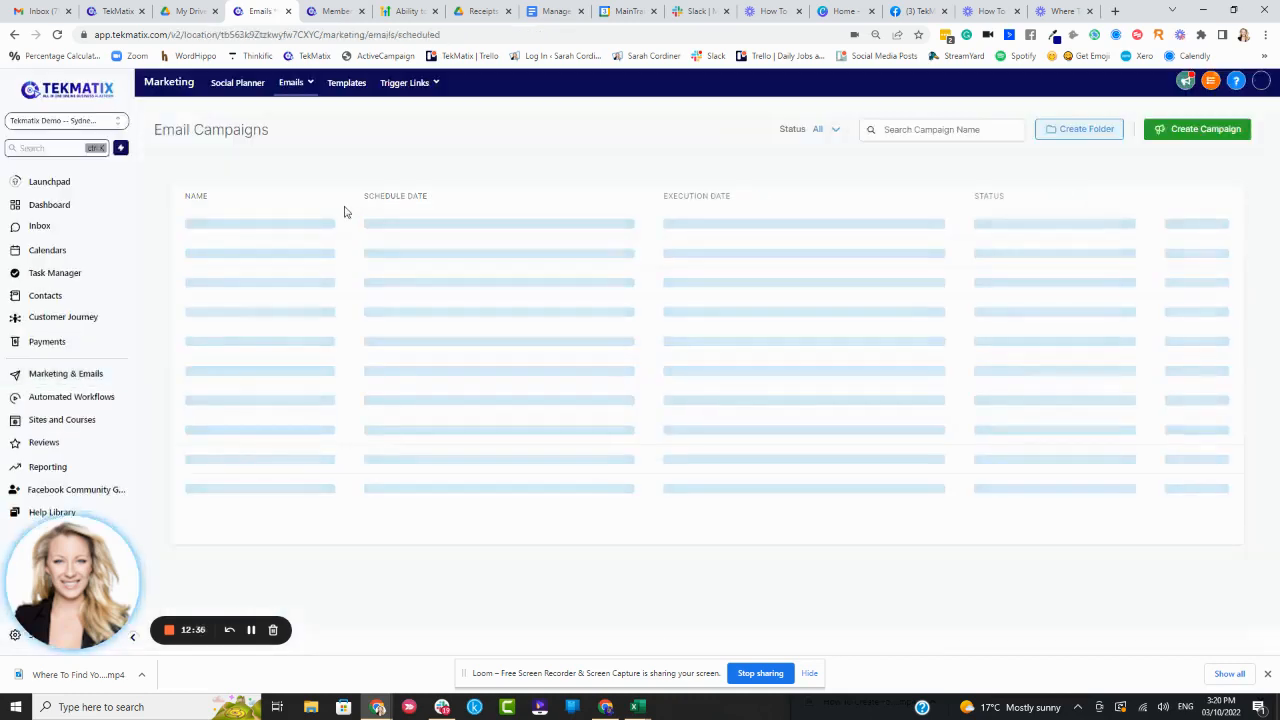
pyautogui.moveTo(300, 98)
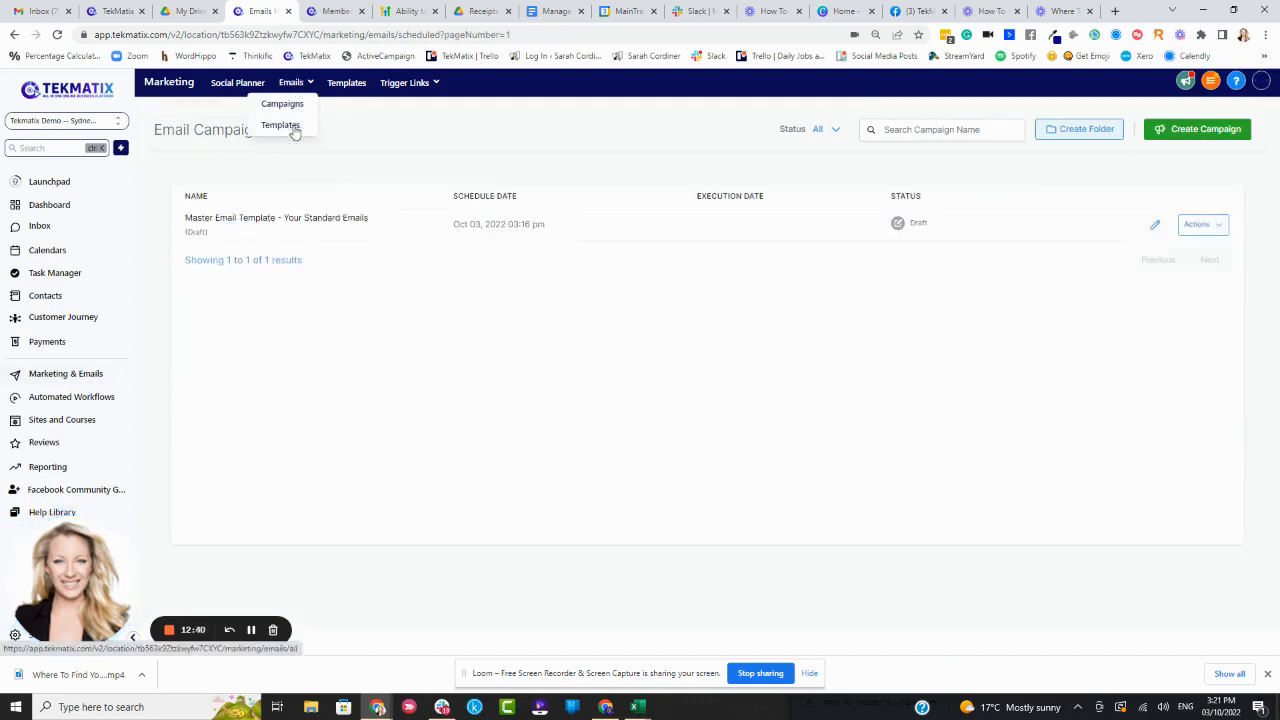
pyautogui.click(293, 128)
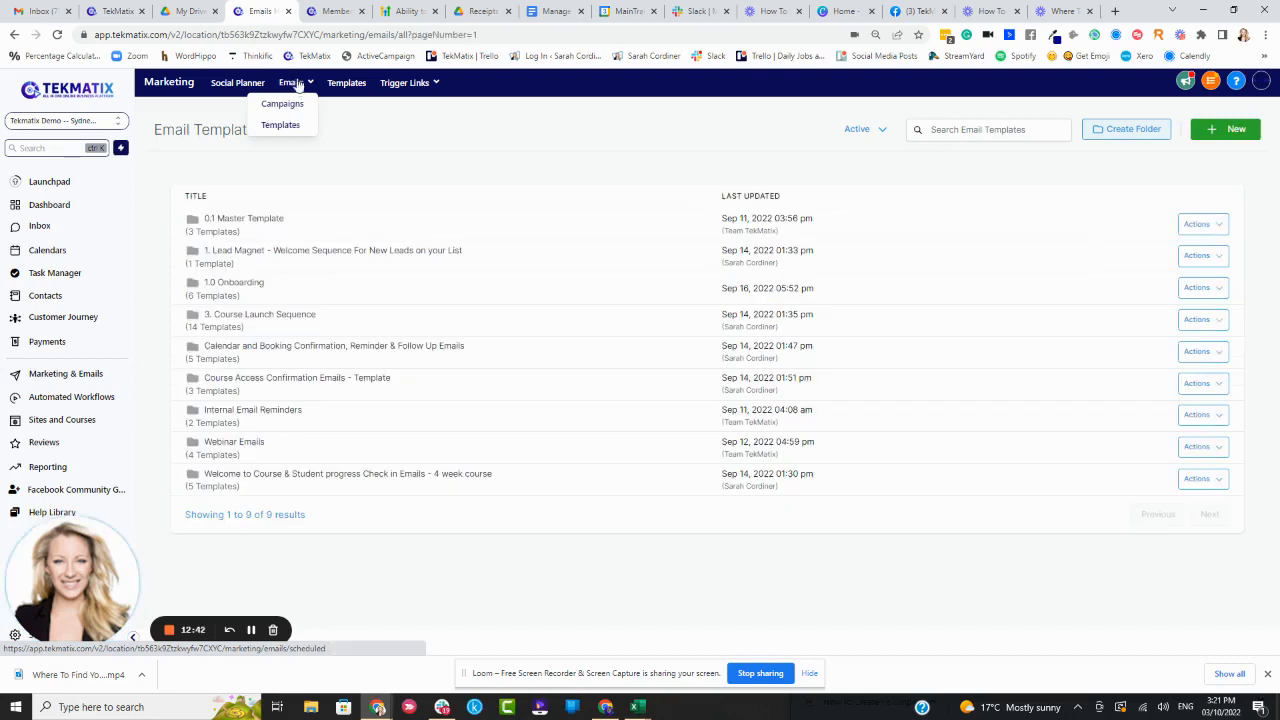
# In the 0.1 Master Template folder, clone the Master Email Template as 'Master Email Template - Your Standard Emails - MASTER MASTER'
pyautogui.click(1221, 228)
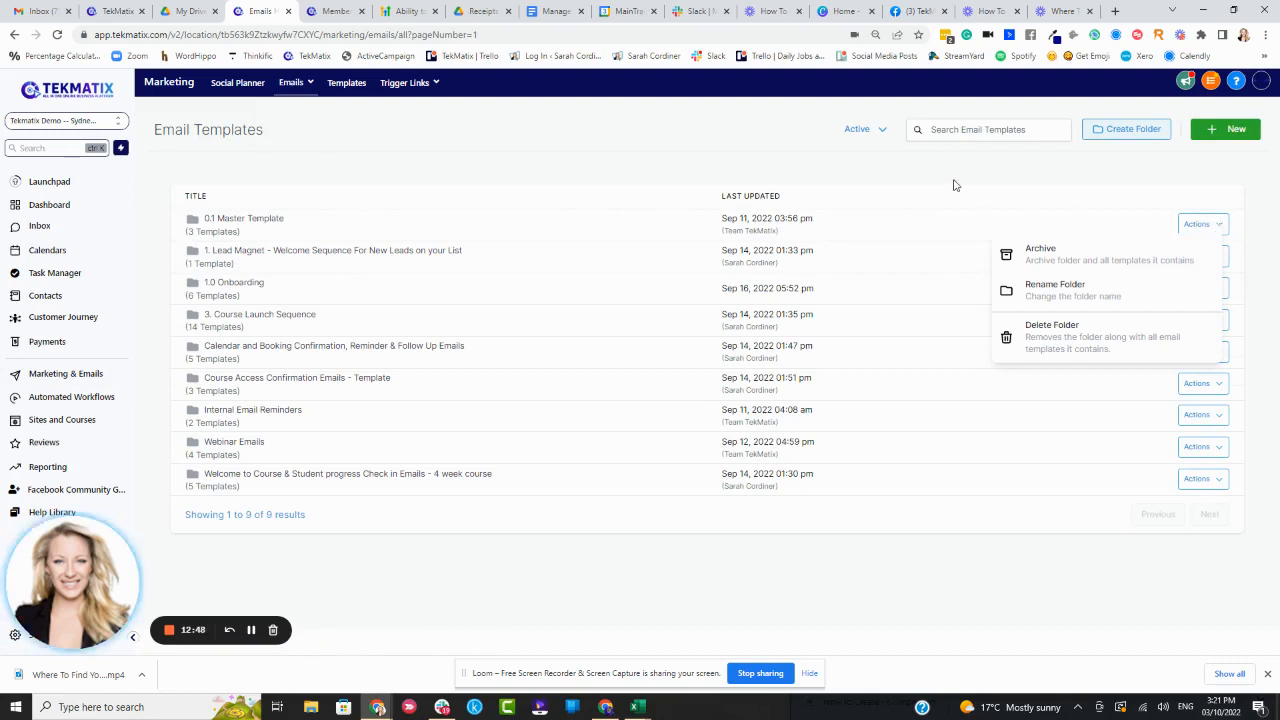
pyautogui.click(245, 219)
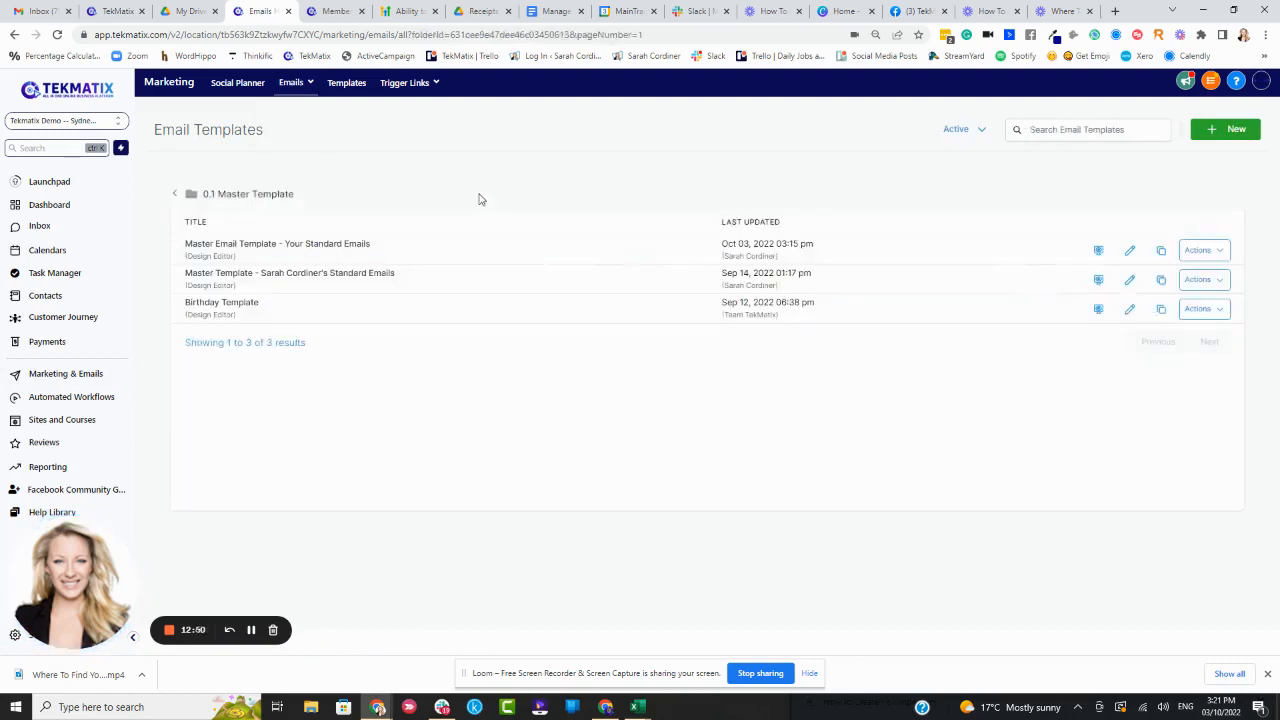
pyautogui.click(1161, 252)
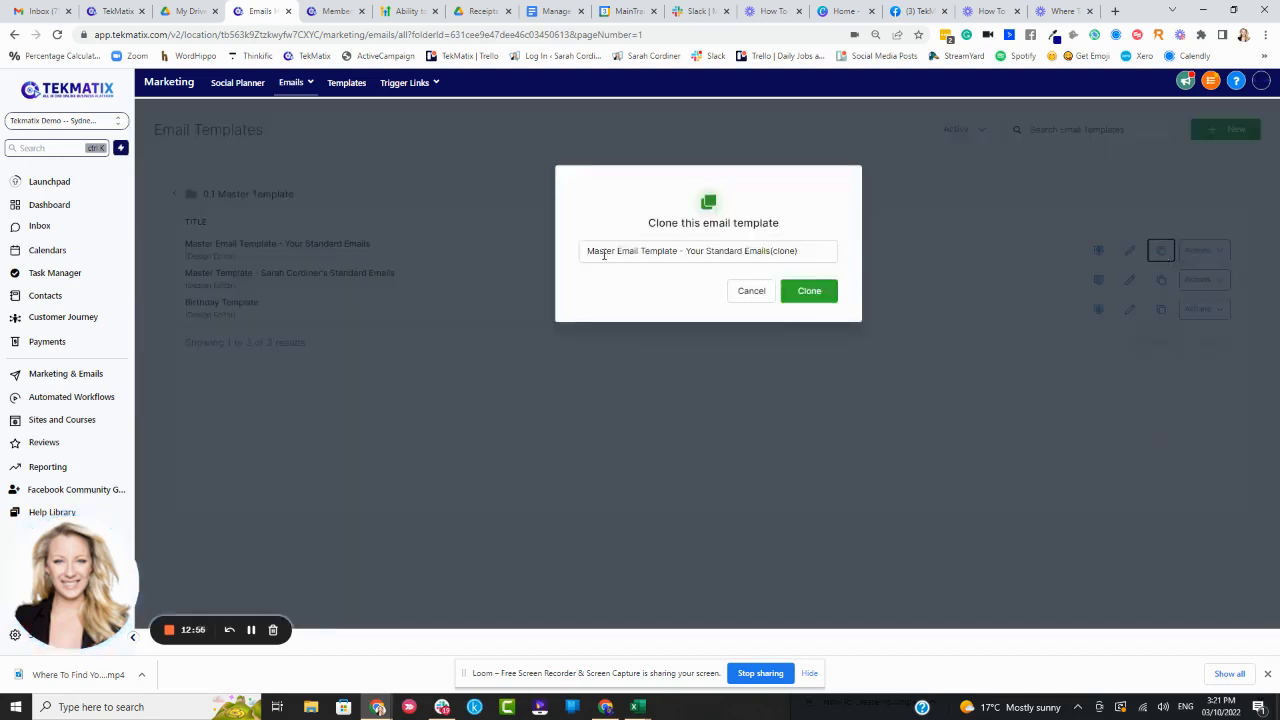
pyautogui.click(816, 256)
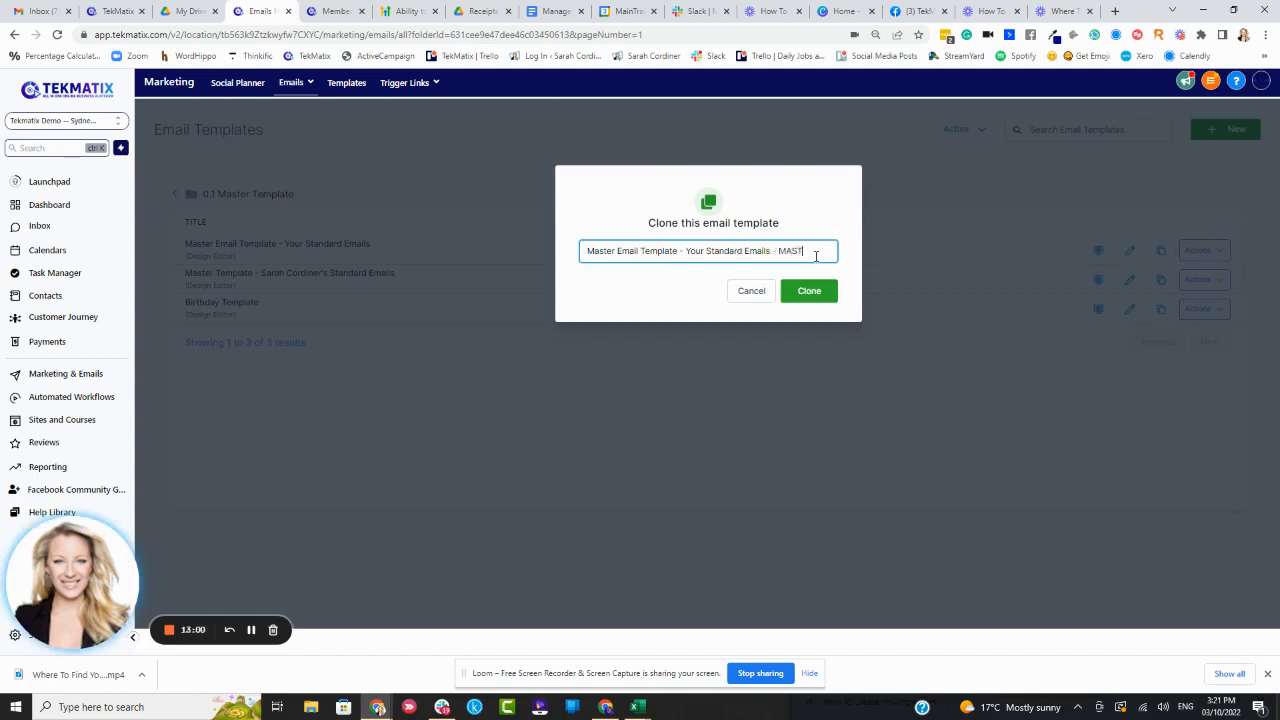
pyautogui.write('- MASTER MASTER')
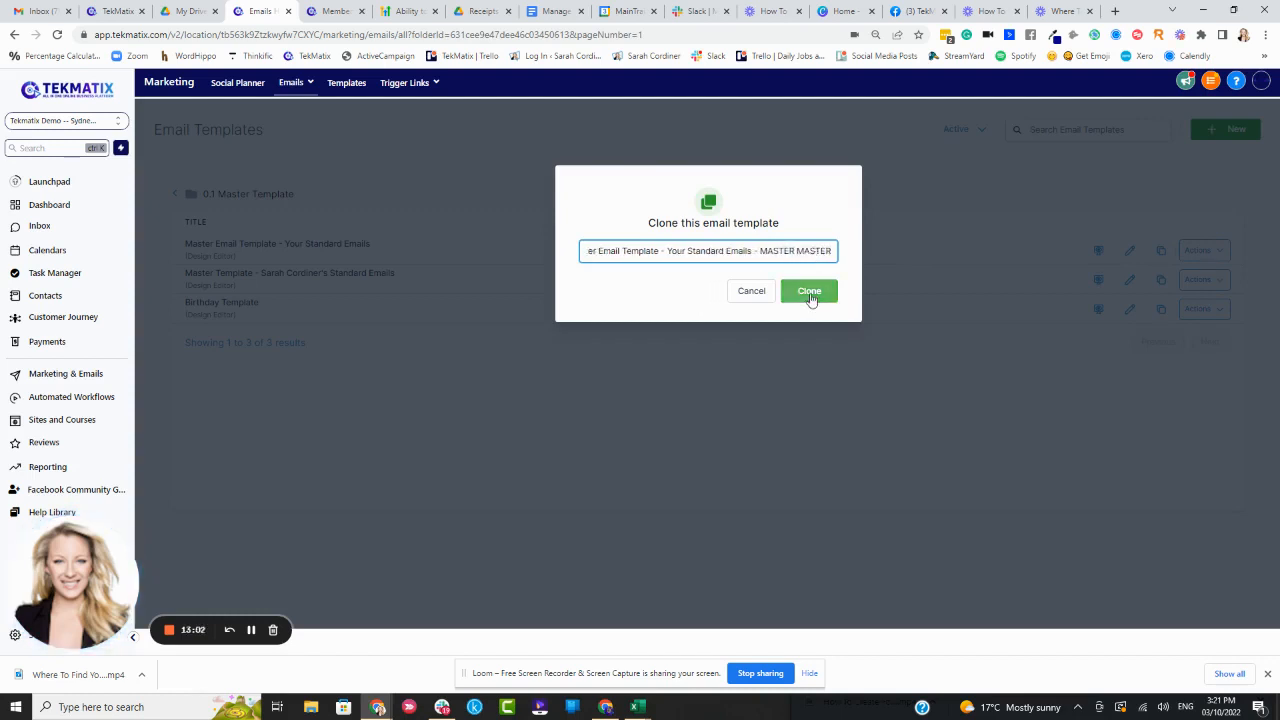
pyautogui.click(812, 299)
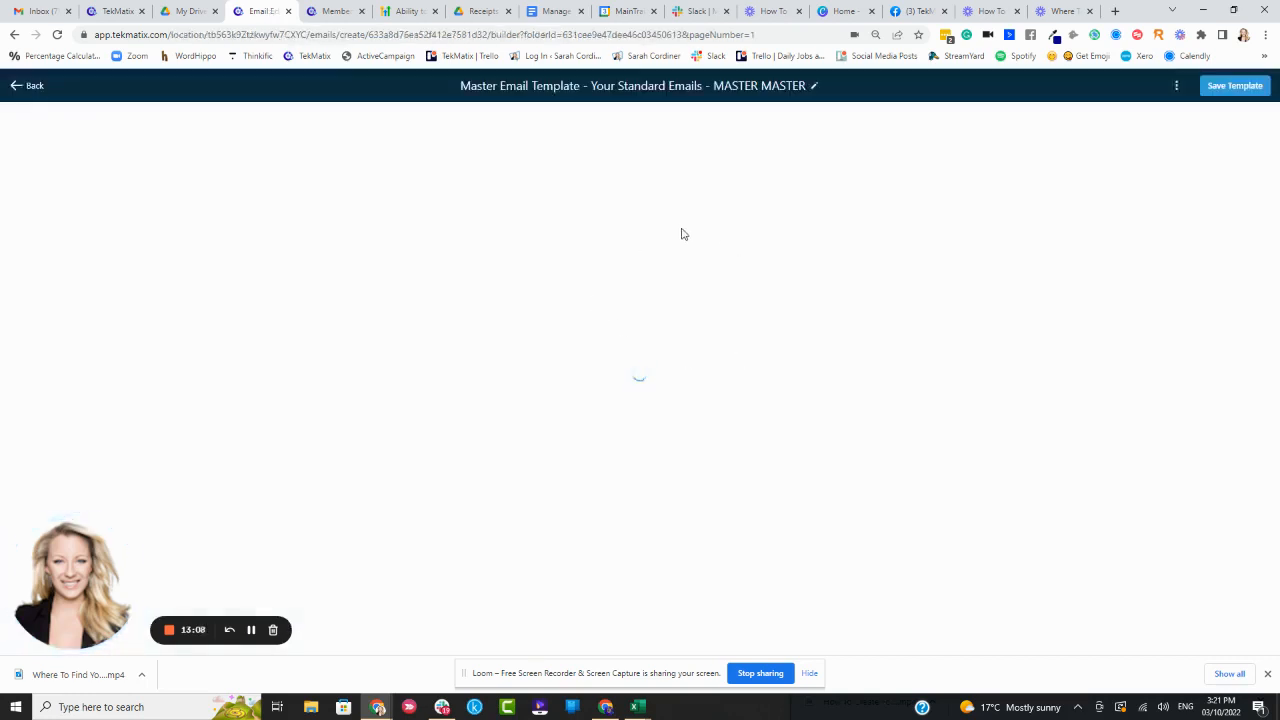
# Review the cloned template's content and save it
pyautogui.scroll(-3, 704, 436)
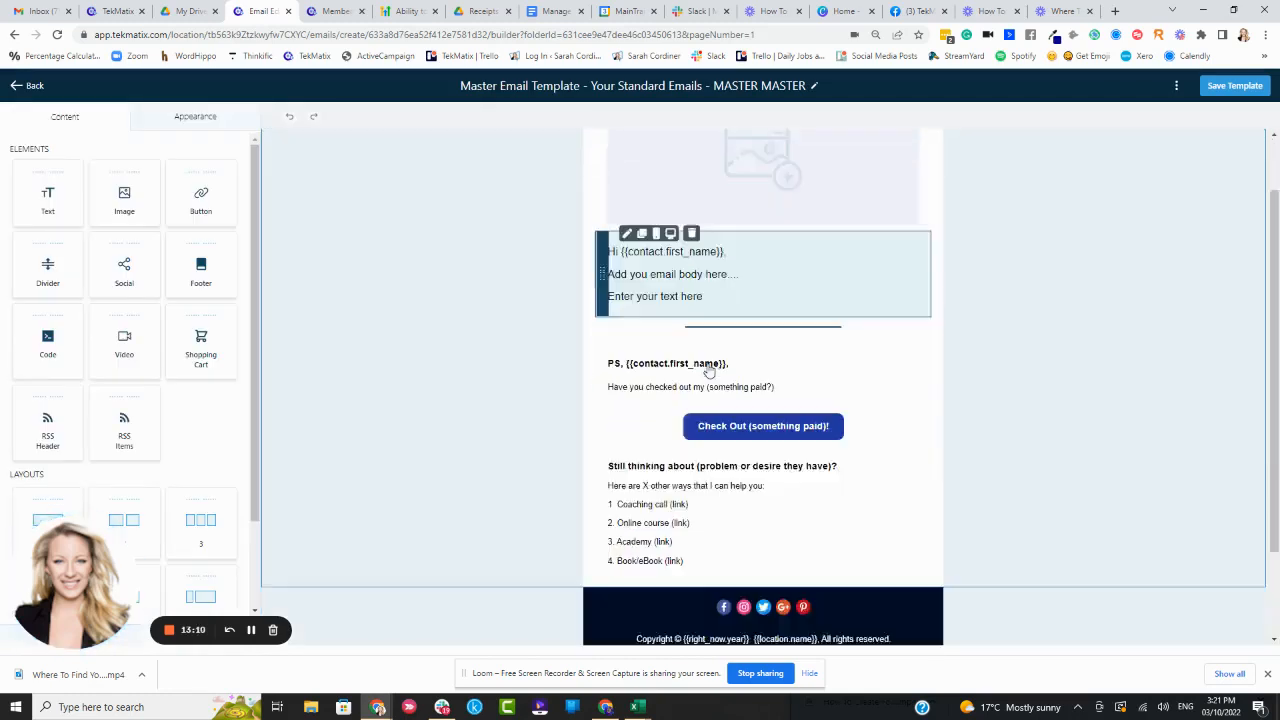
pyautogui.scroll(3, 767, 385)
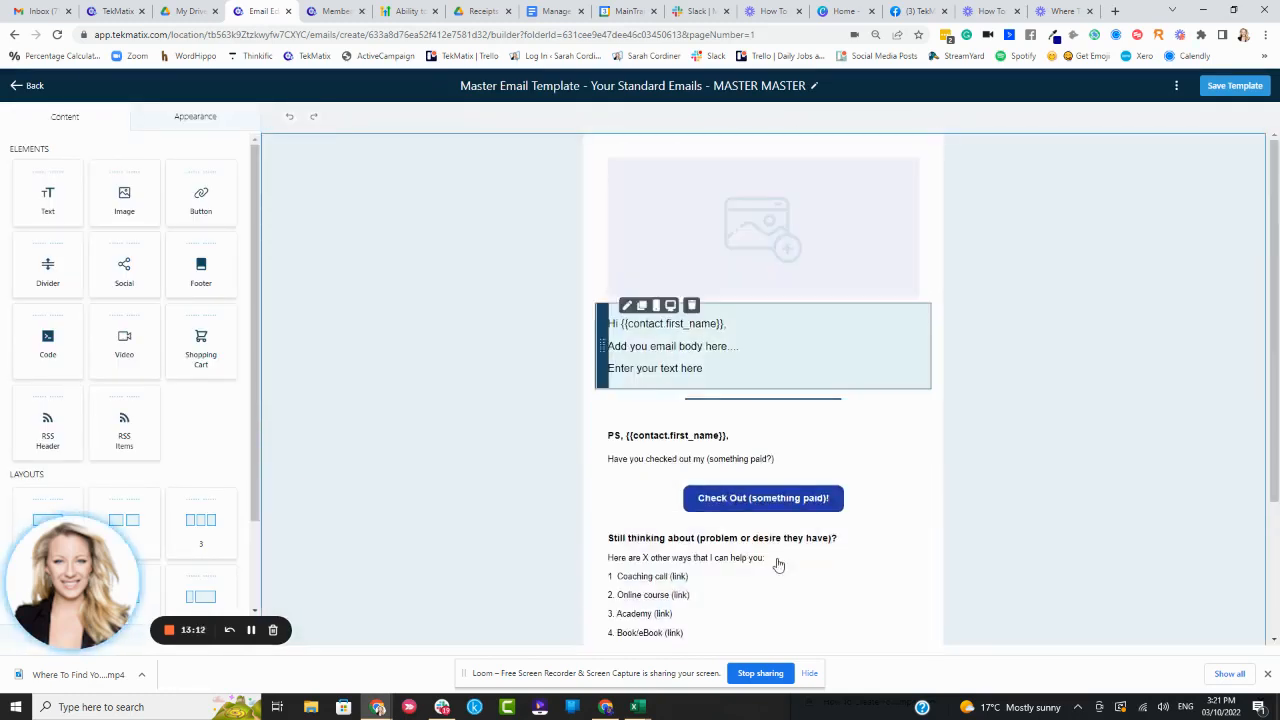
pyautogui.scroll(-3, 775, 290)
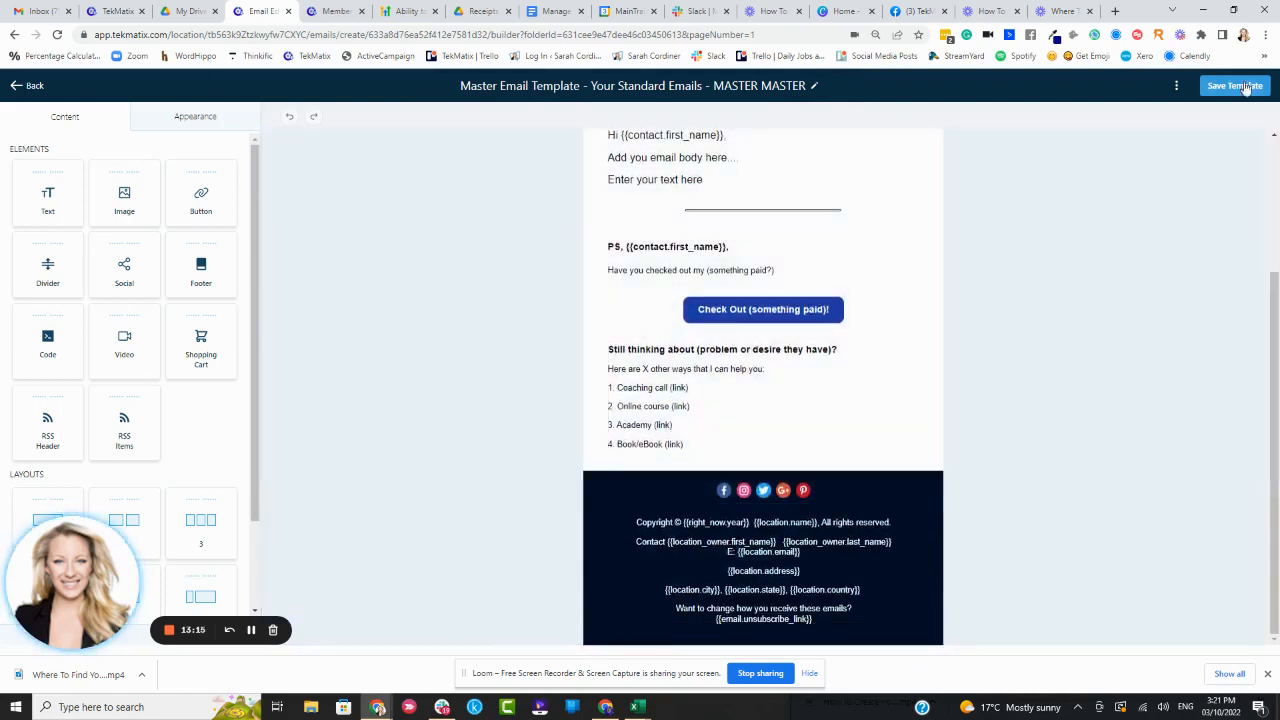
pyautogui.click(1245, 87)
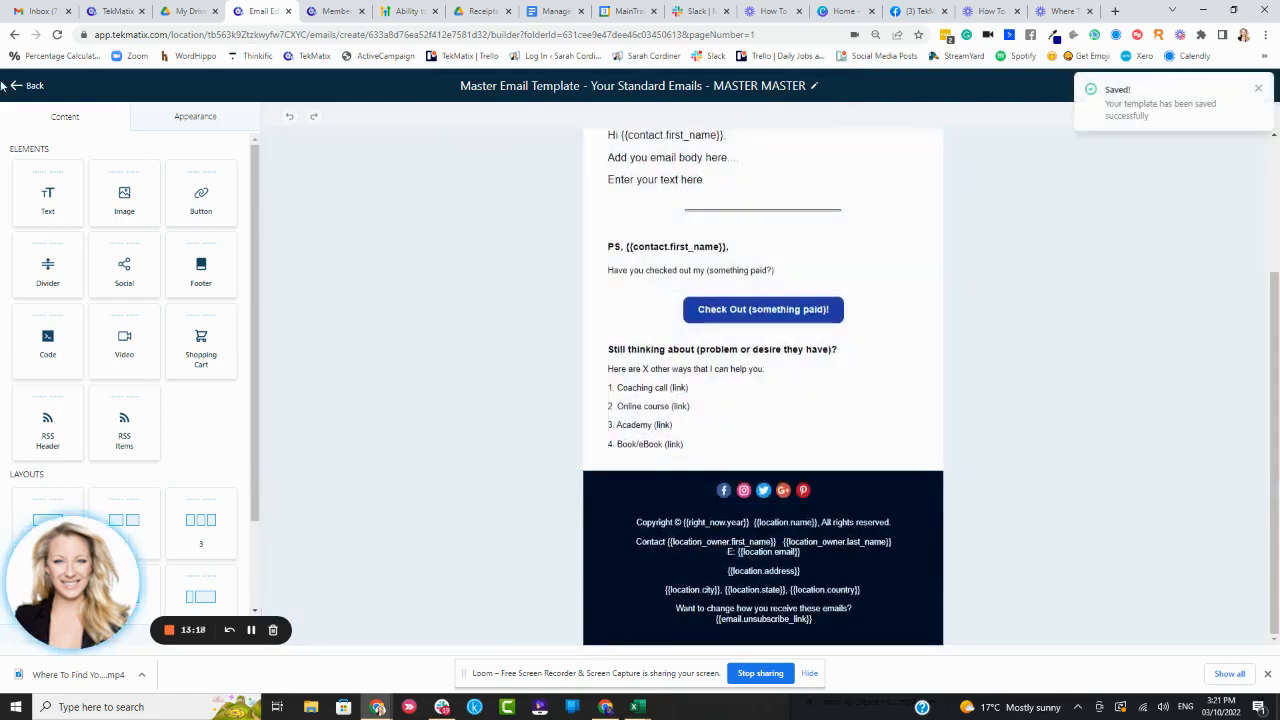
# Return to the templates list, reopen the MASTER MASTER template and go back
pyautogui.click(20, 88)
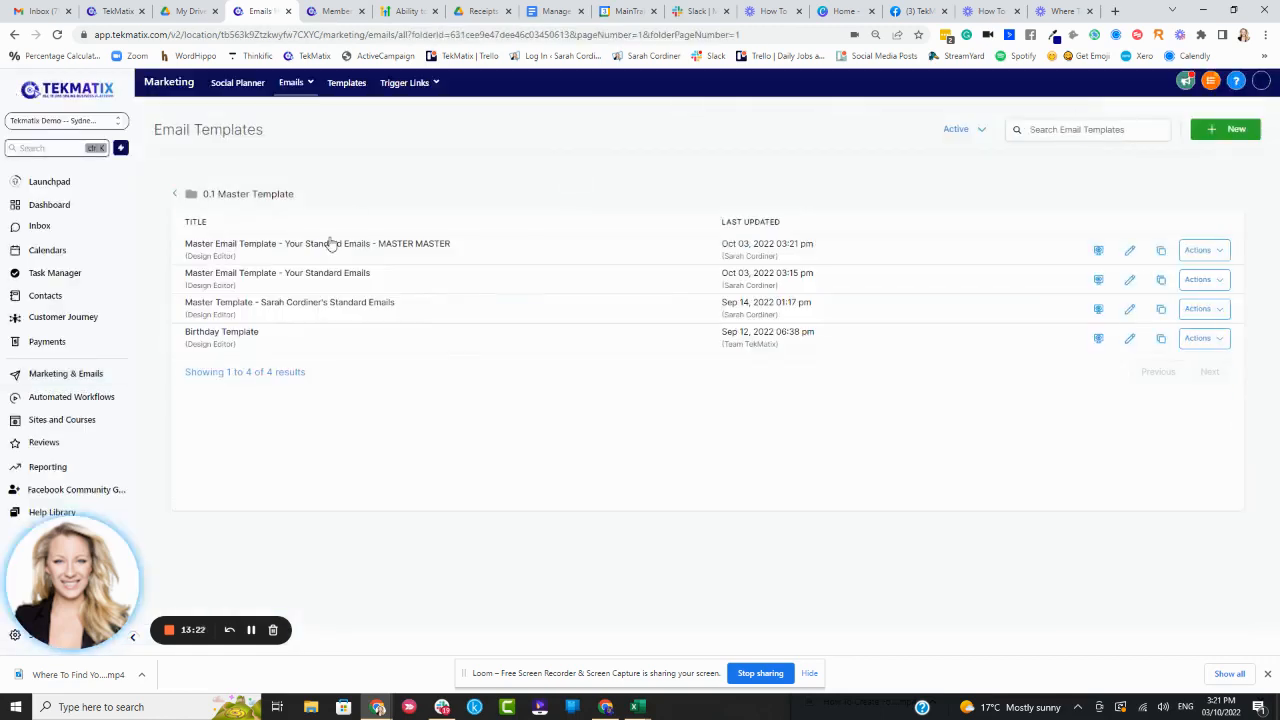
pyautogui.click(364, 246)
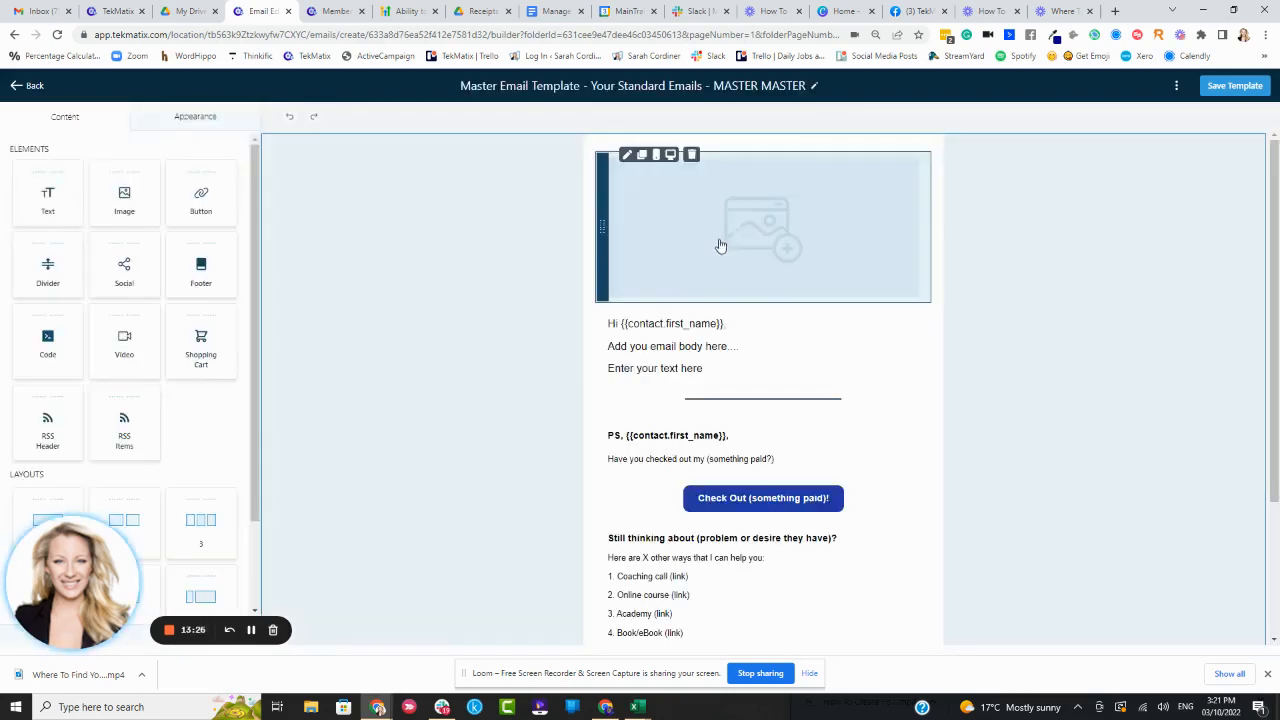
pyautogui.click(14, 88)
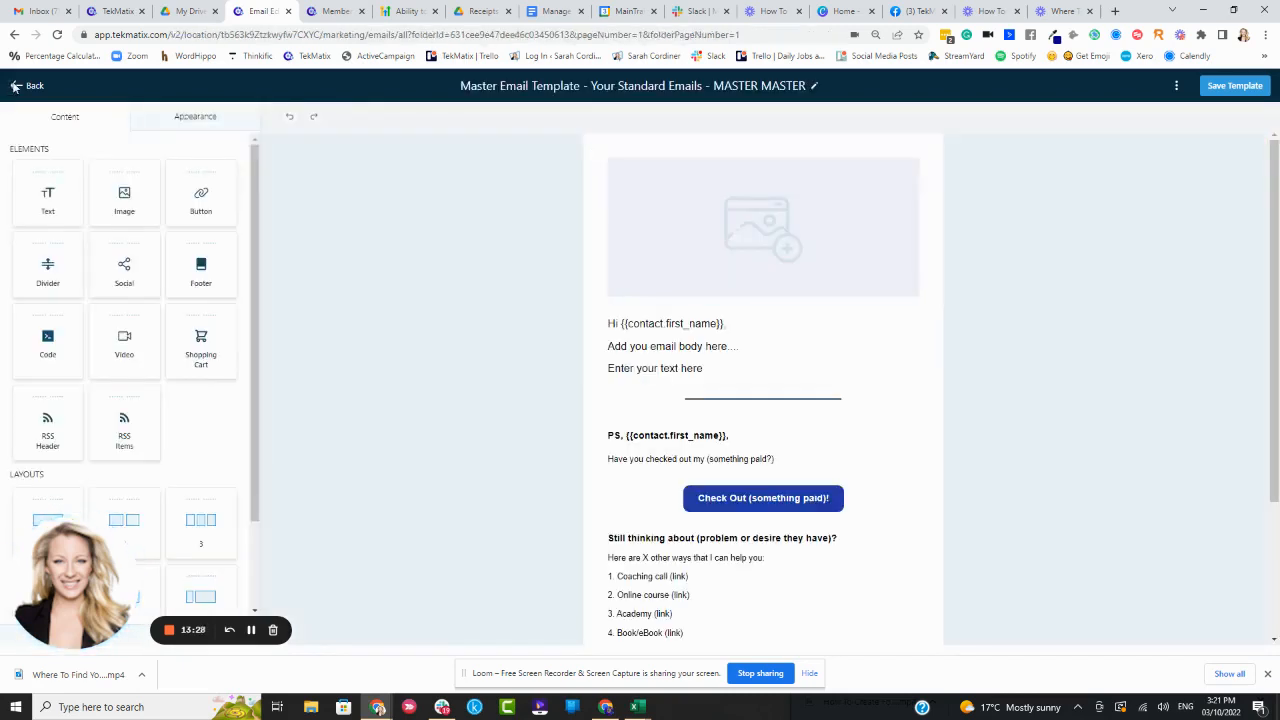